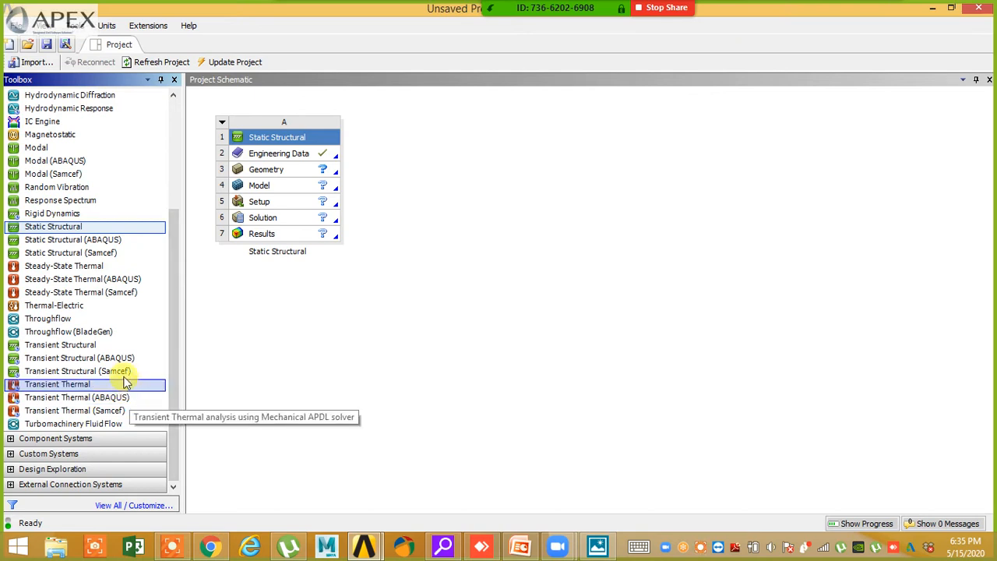
left_click(102, 348)
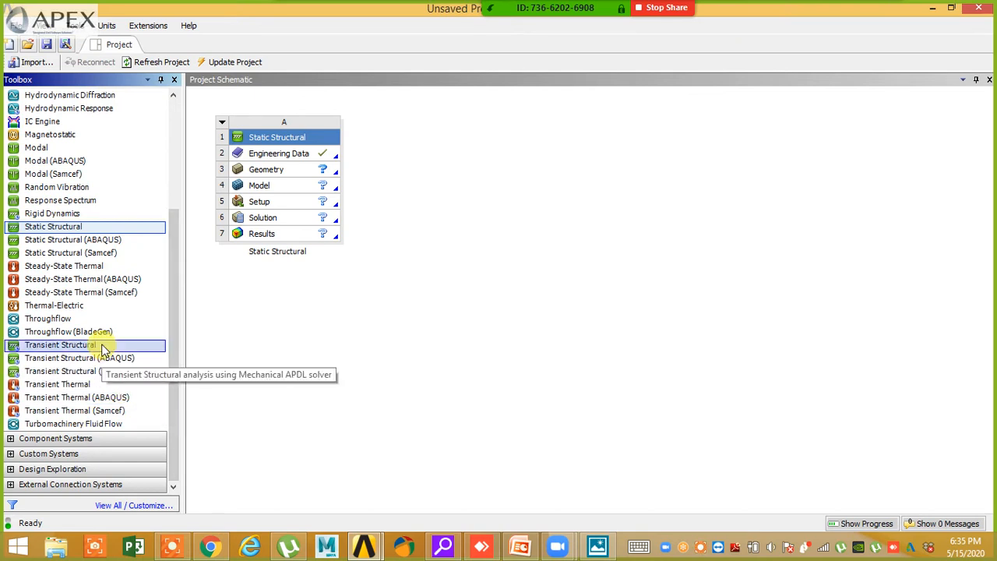
left_click(100, 370)
left_click(95, 345)
left_click(67, 279)
left_click(67, 200)
left_click(70, 189)
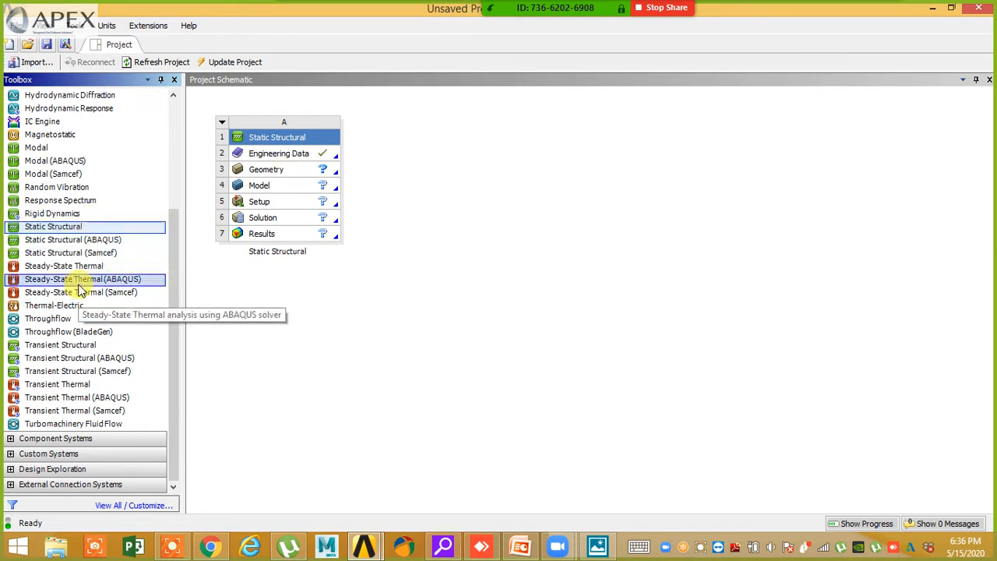
- Add a second Static Structural system to the project and open its Engineering Data
double_click(46, 228)
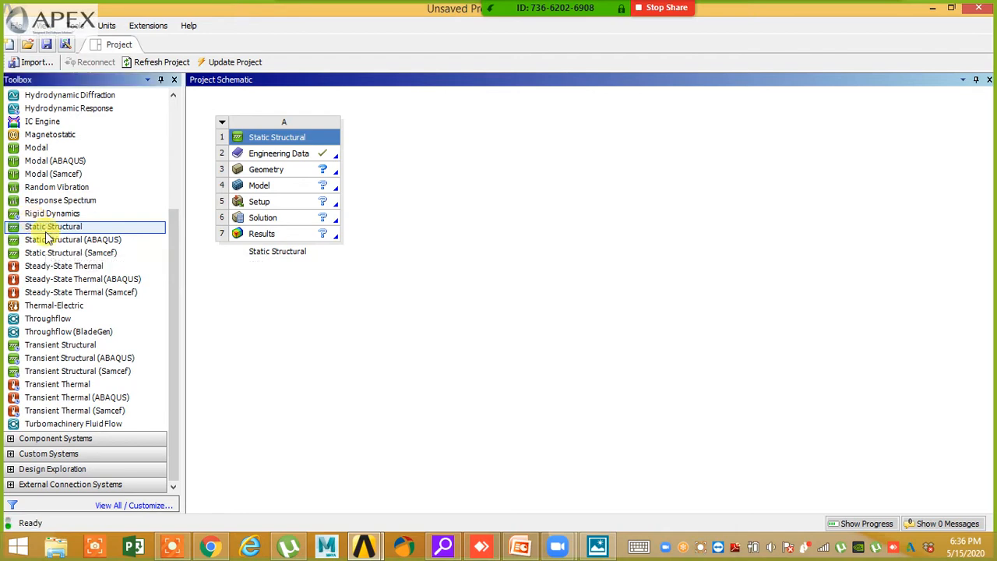
double_click(45, 228)
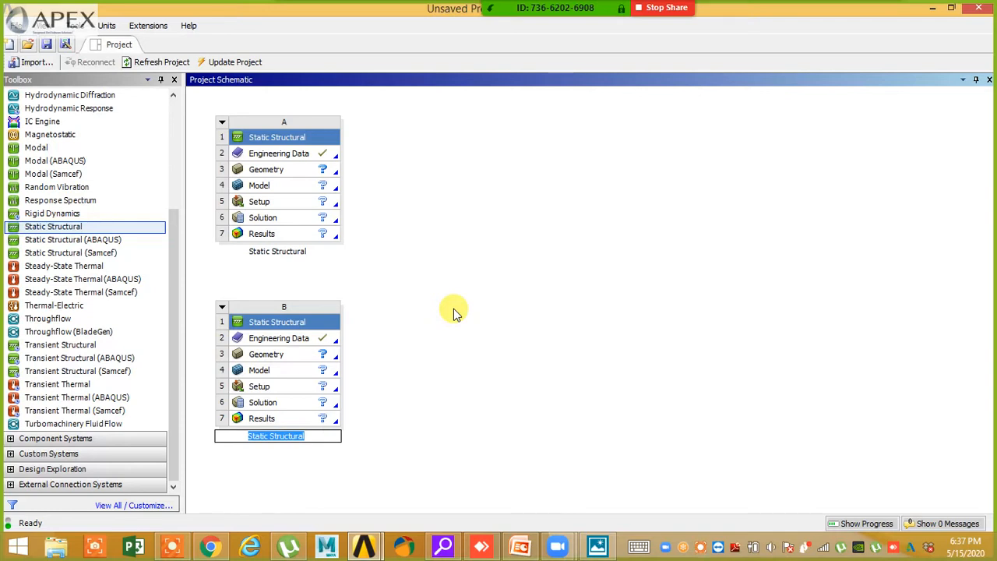
double_click(260, 342)
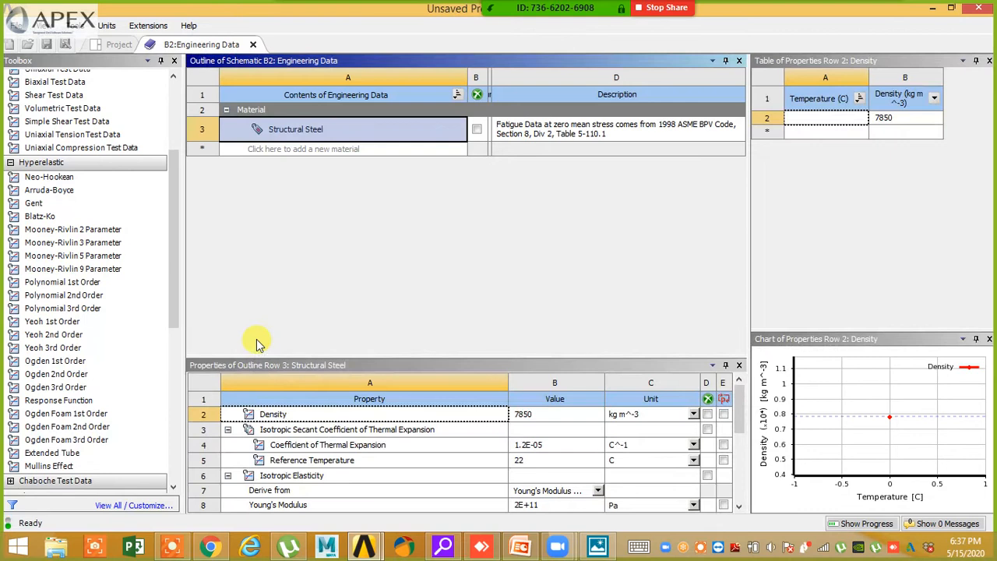
- Show the engineering data sources, with the outline undocked below their list, and select the General Materials library
left_click(97, 47)
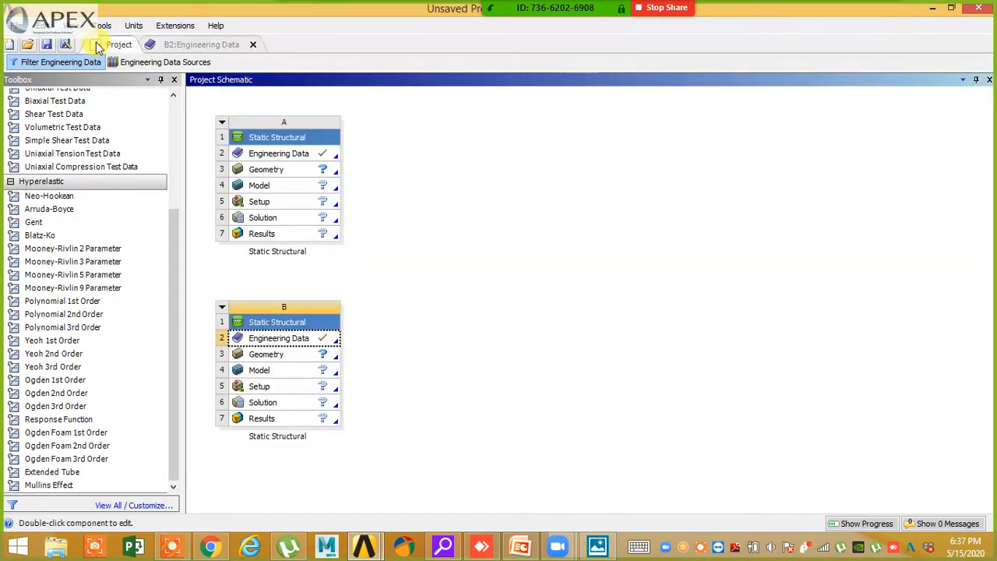
left_click(183, 45)
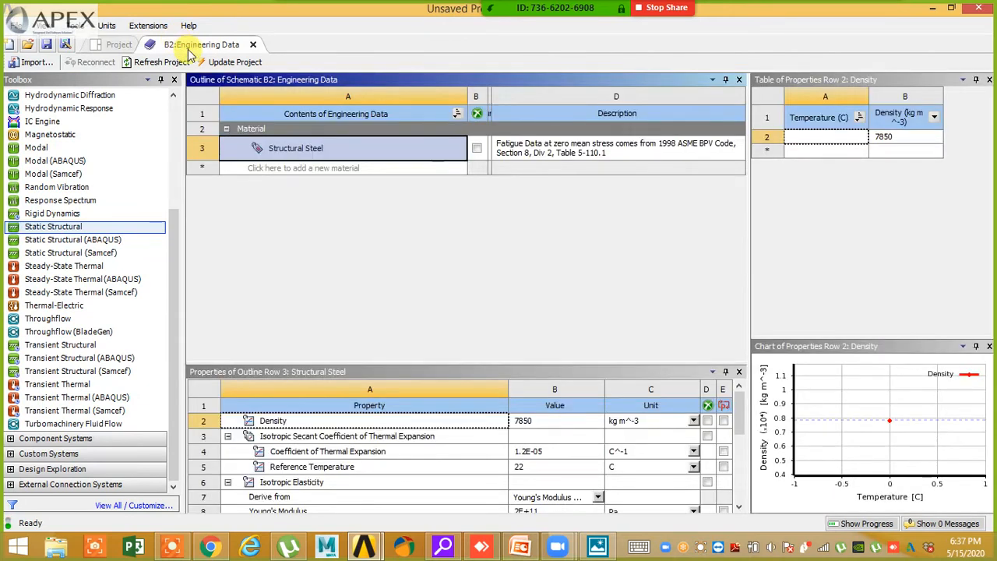
left_click(244, 151)
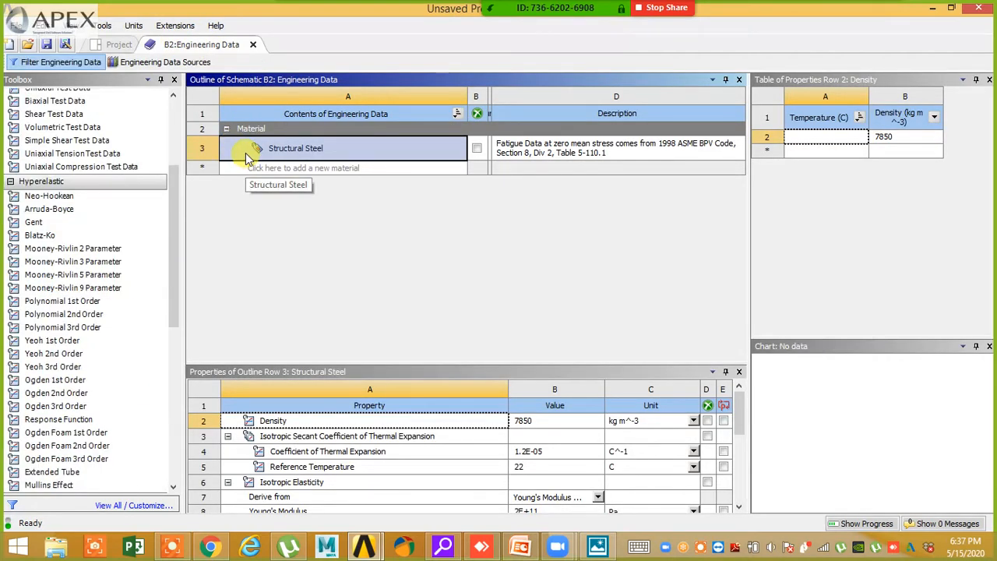
left_click(169, 64)
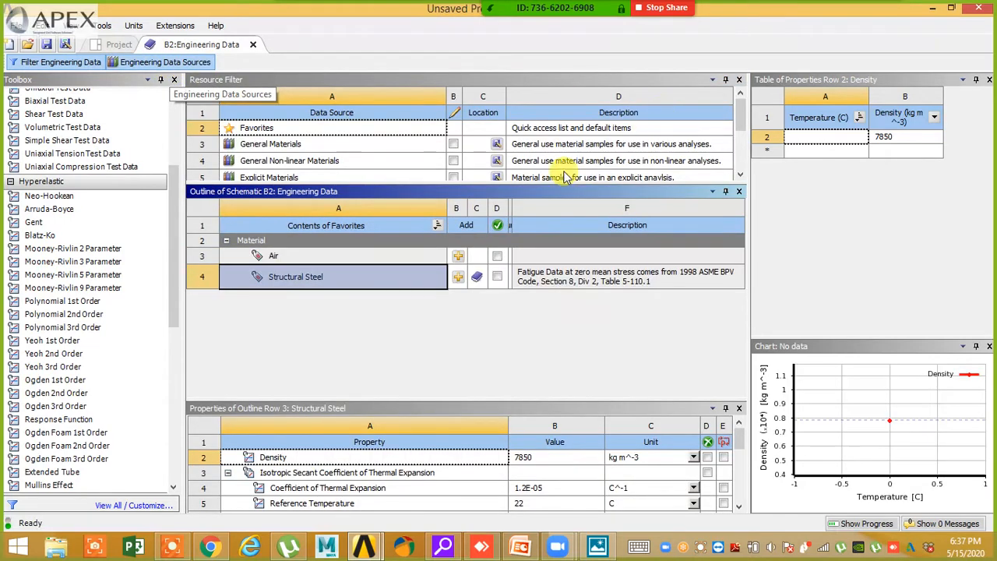
left_click_drag(546, 189, 537, 264)
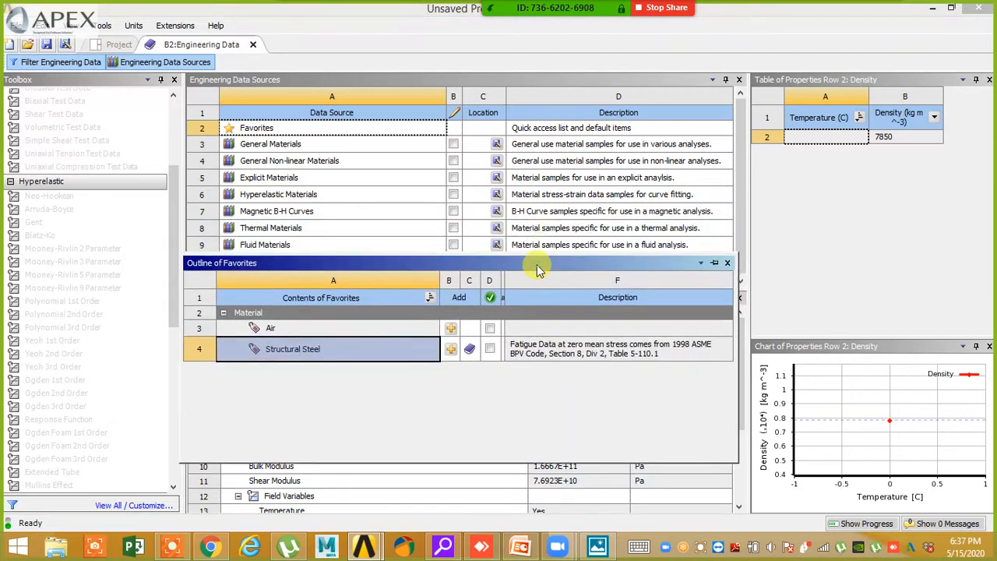
left_click(742, 146)
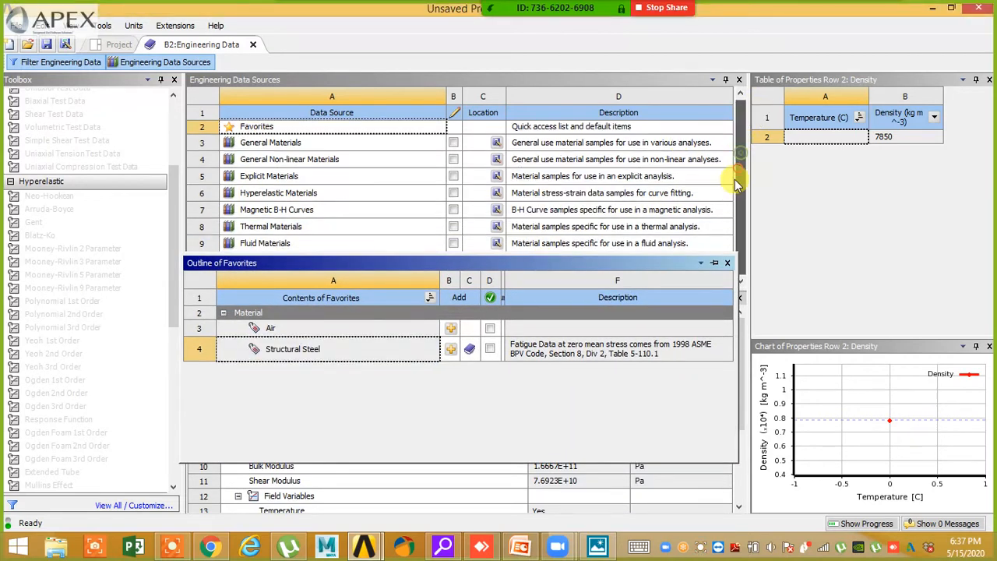
left_click(298, 143)
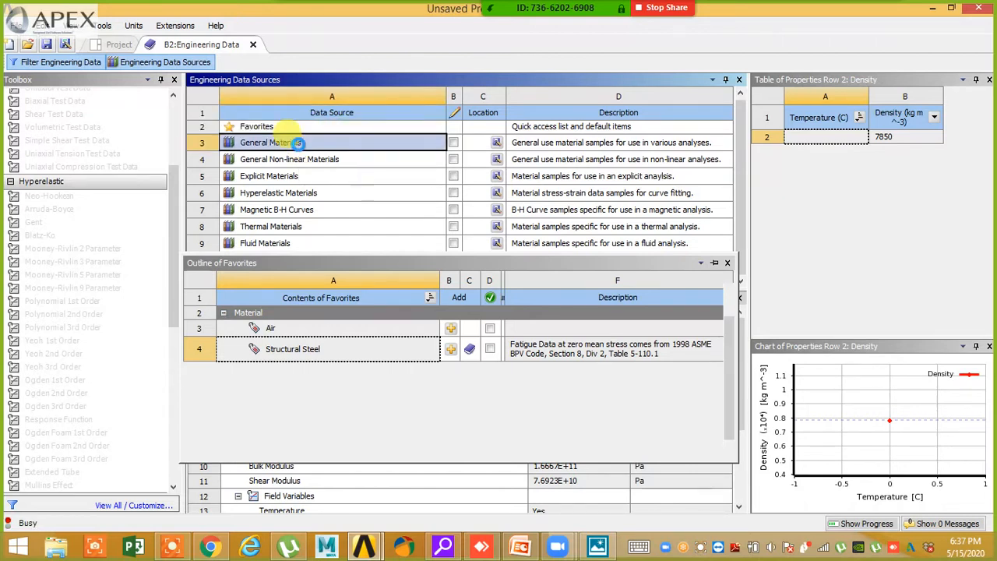
- Add Concrete from the General Materials library to the second system's engineering data, widening the source column of the list
left_click(732, 413)
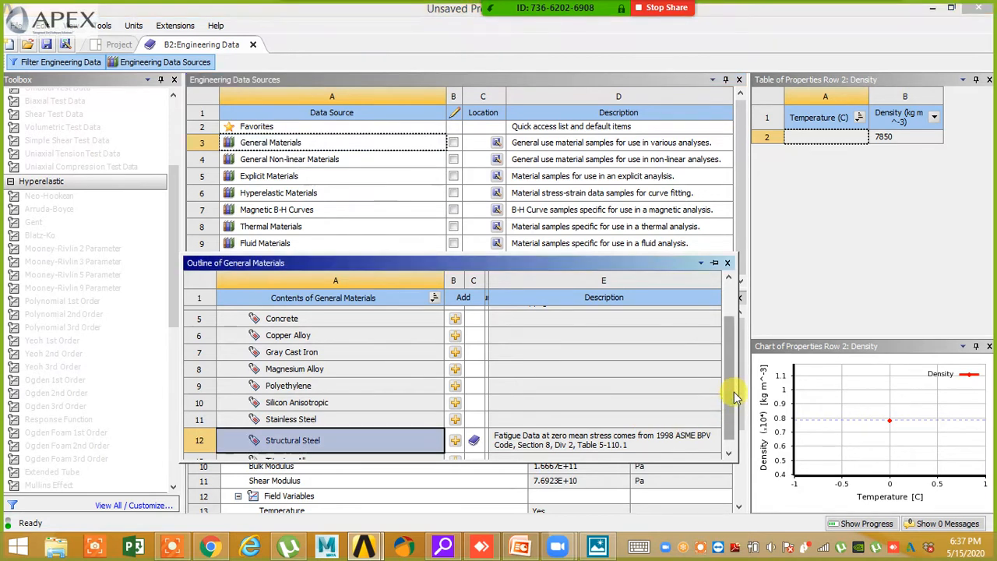
left_click_drag(737, 378, 732, 305)
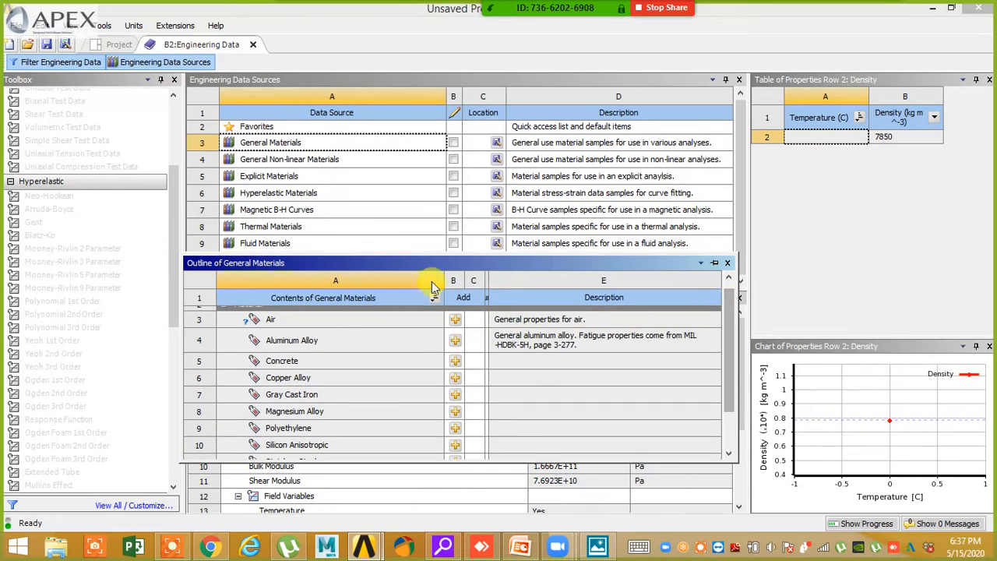
left_click_drag(490, 286, 514, 287)
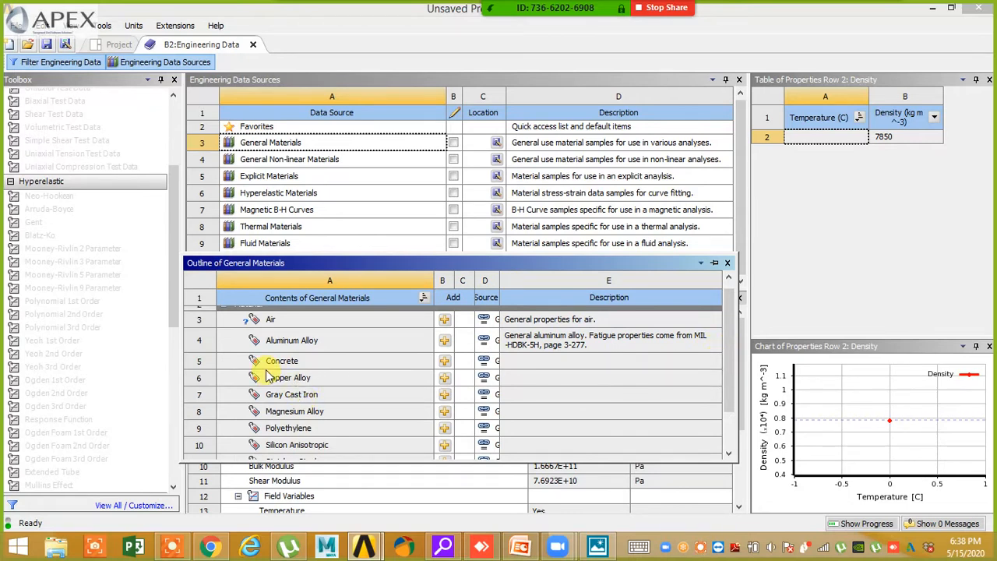
left_click(445, 364)
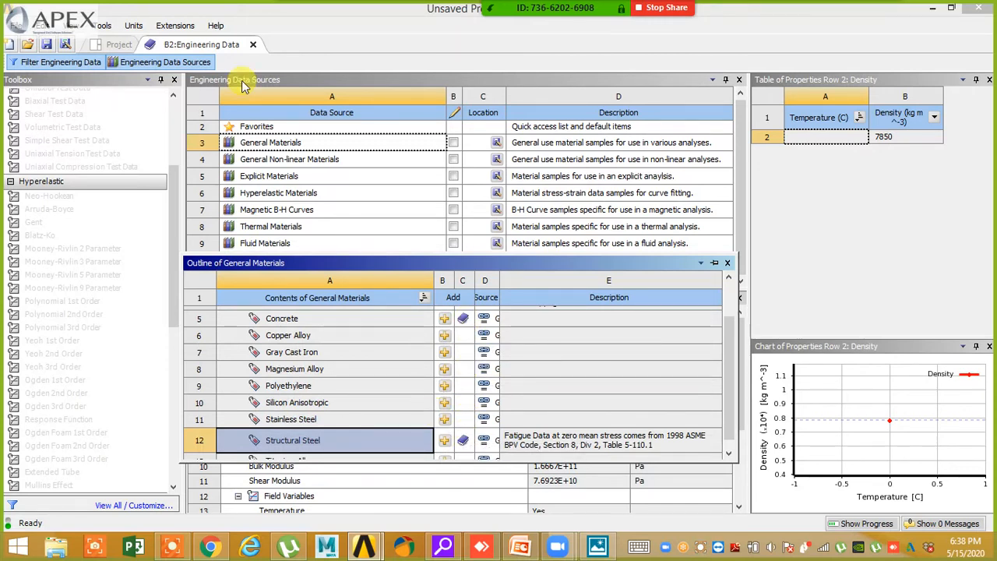
- Try to hide the engineering data sources and return to the second system's own material outline
left_click(202, 62)
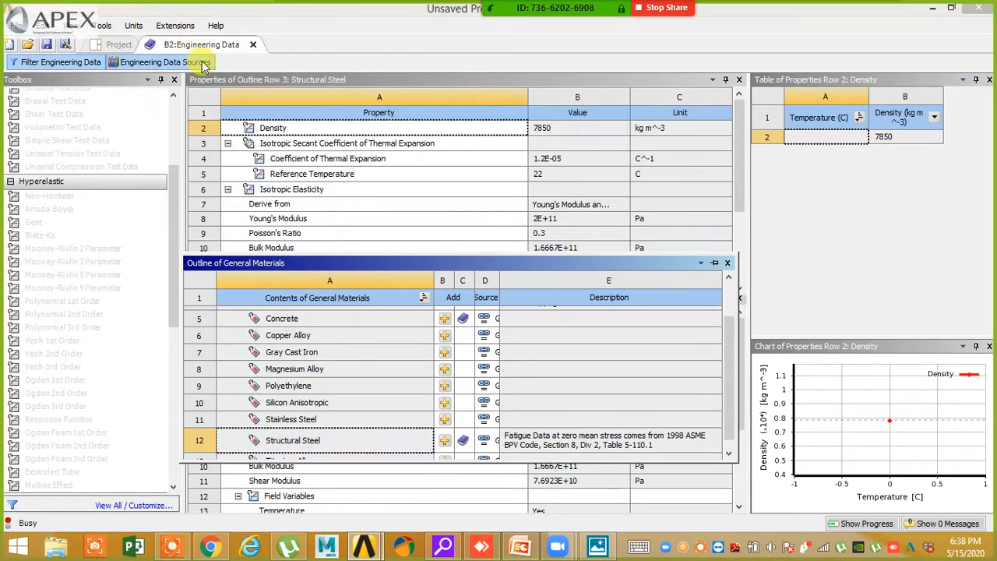
left_click(201, 62)
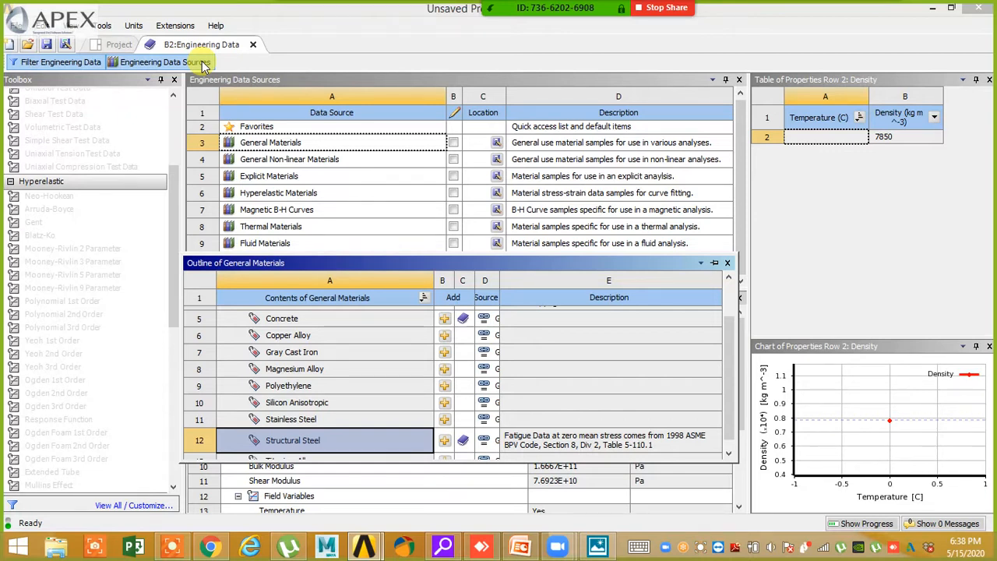
left_click(203, 63)
left_click(203, 63)
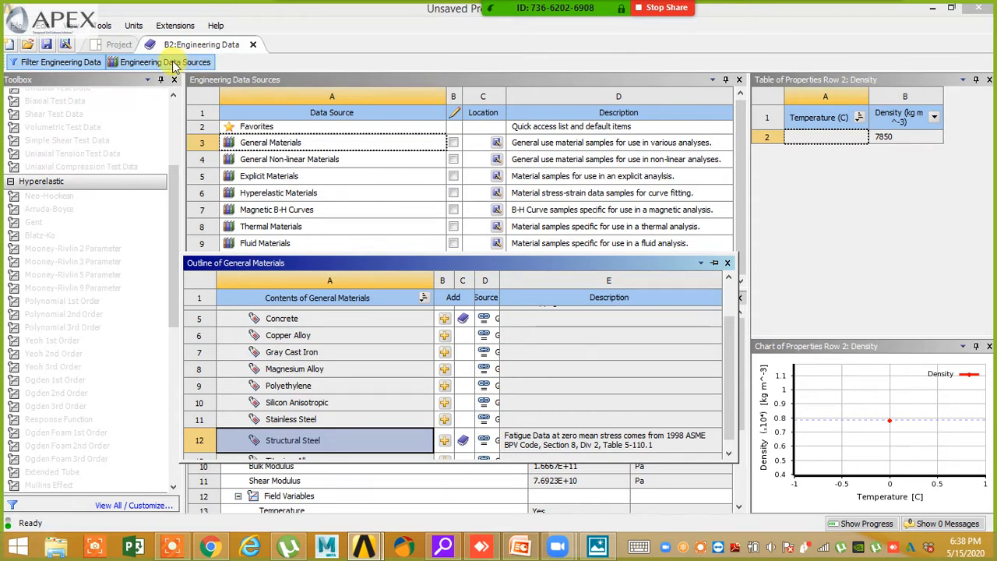
left_click(115, 45)
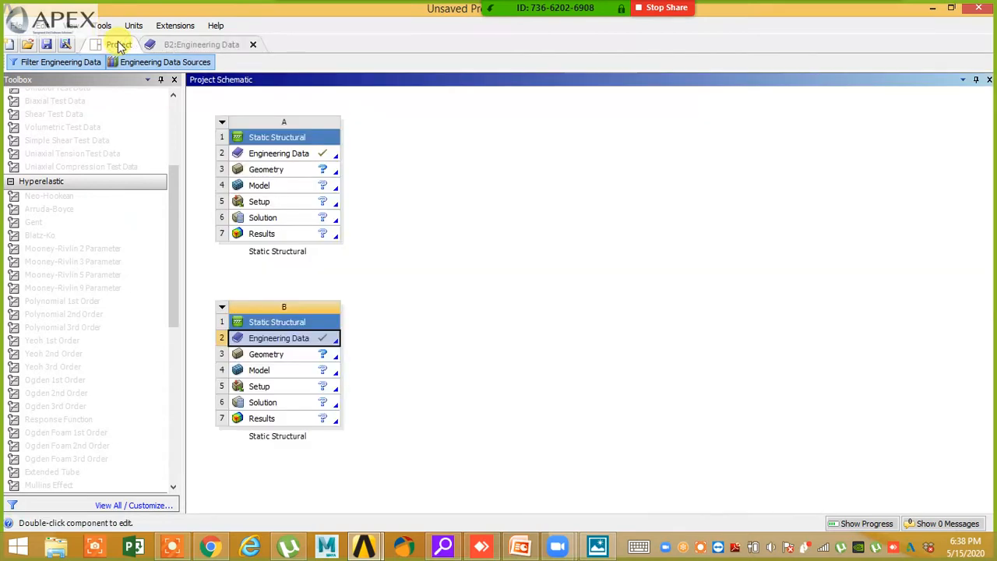
left_click(165, 44)
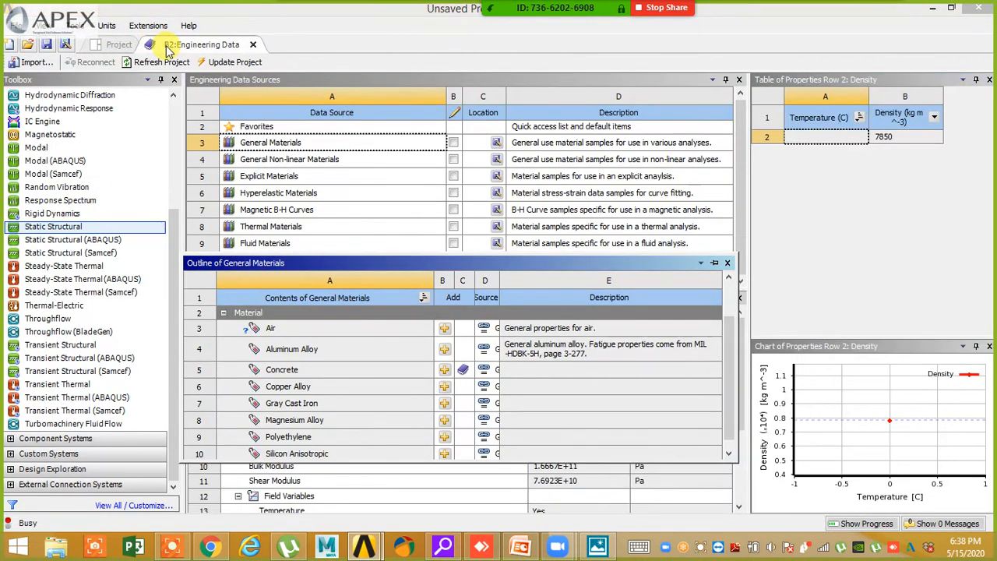
left_click(195, 62)
left_click(195, 62)
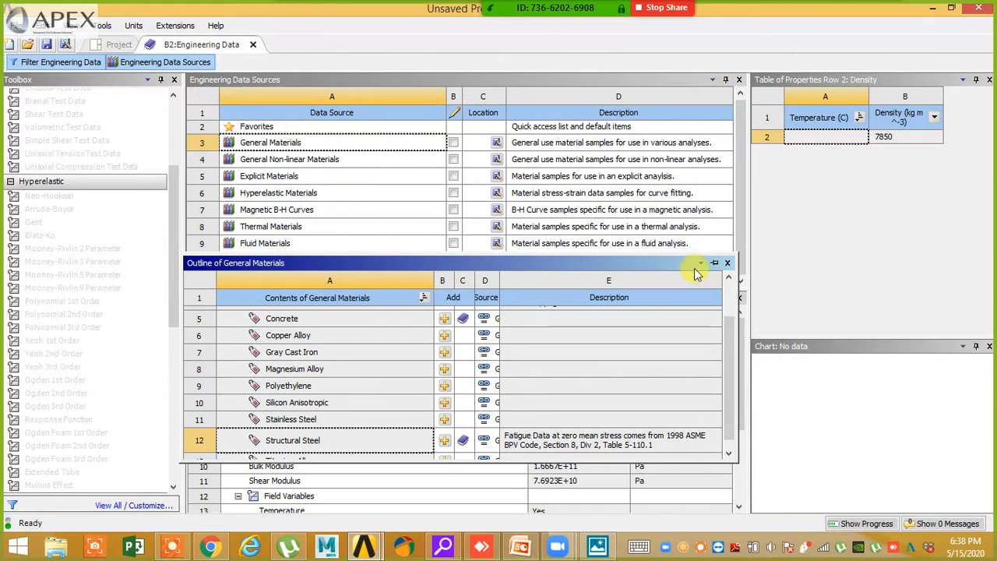
- Close the floating outline of General Materials and the Engineering Data Sources pane
left_click(727, 264)
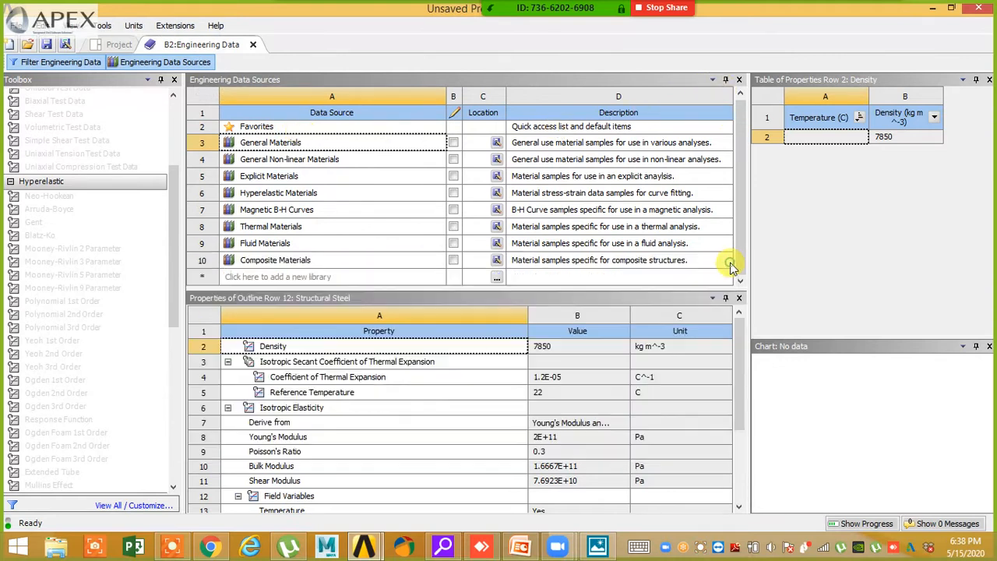
left_click(740, 79)
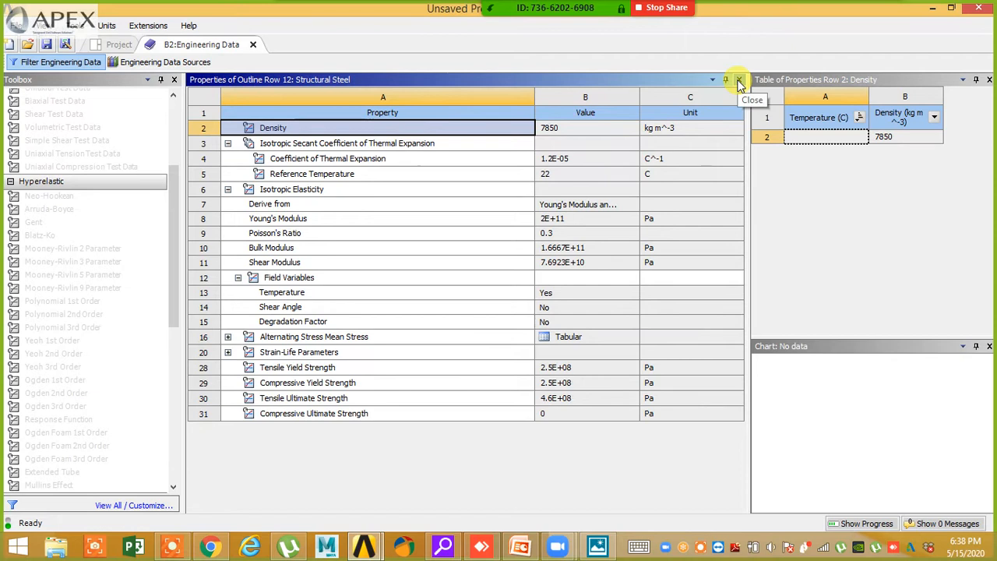
mouse_move(442, 6)
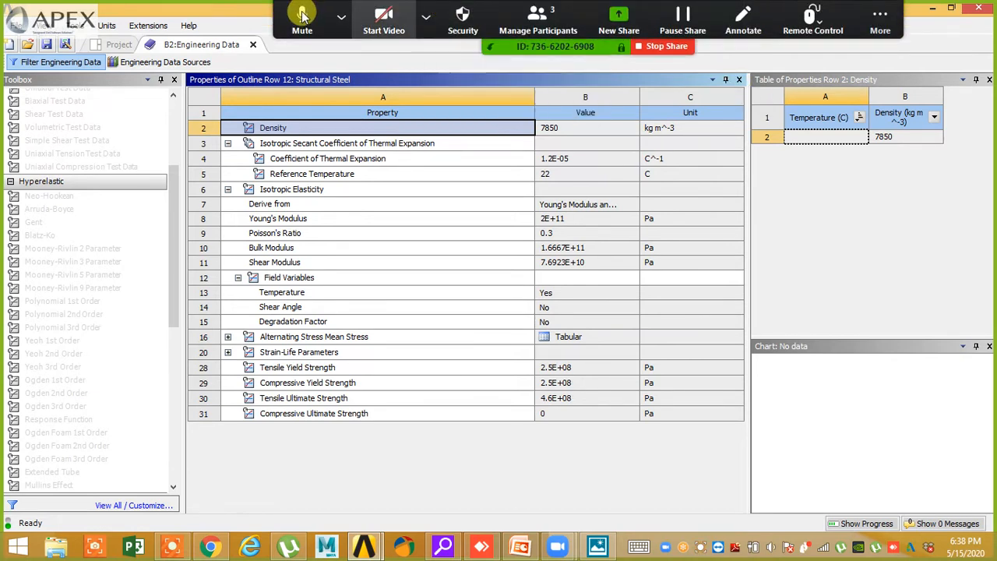
left_click(302, 19)
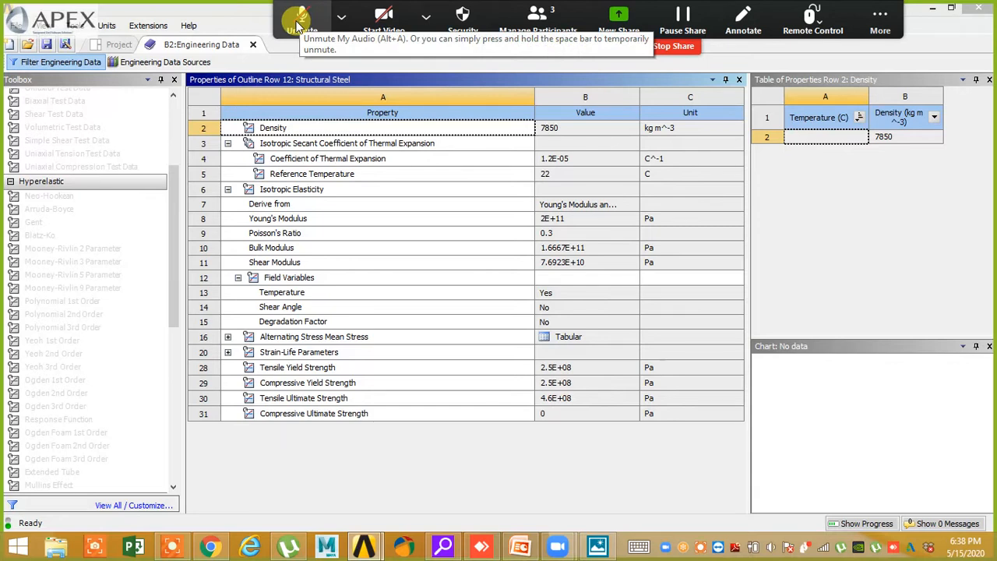
left_click(301, 19)
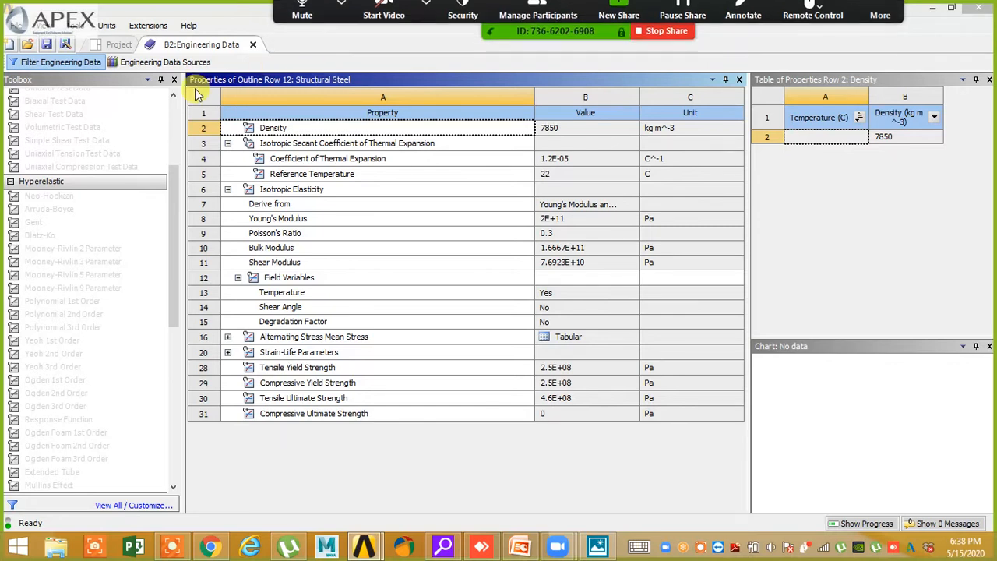
- Close the Structural Steel properties pane and show the engineering data sources again
left_click(195, 62)
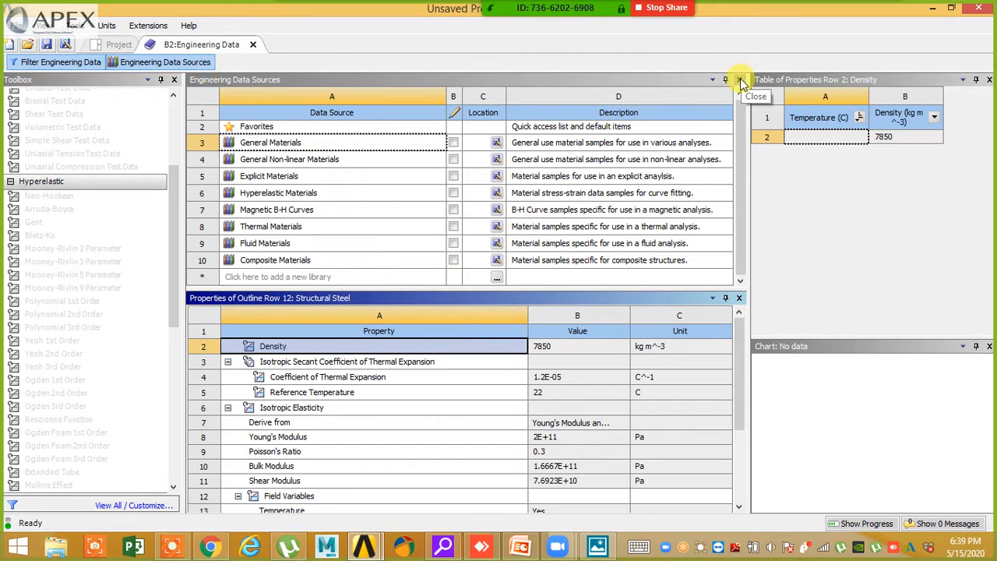
left_click(740, 80)
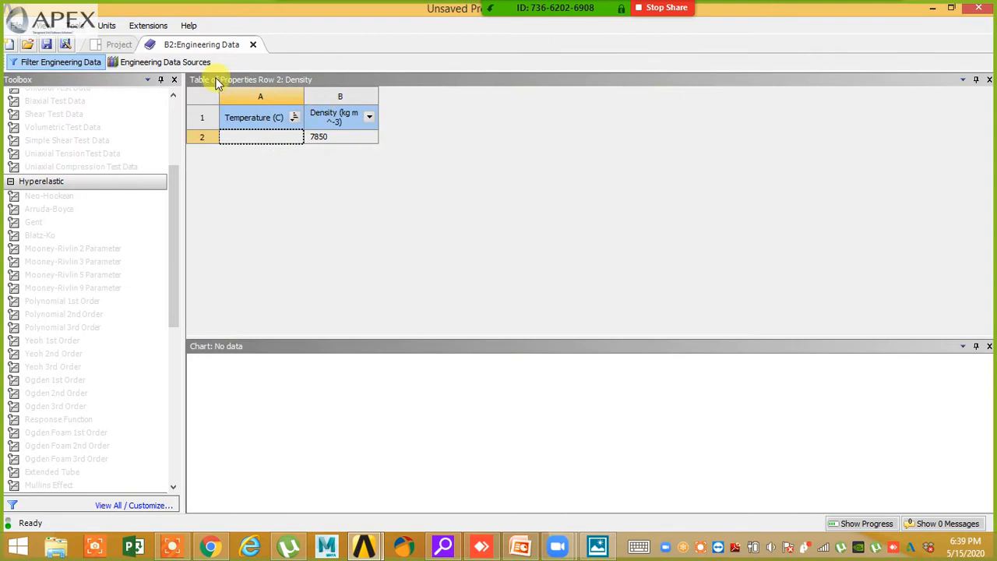
left_click(196, 63)
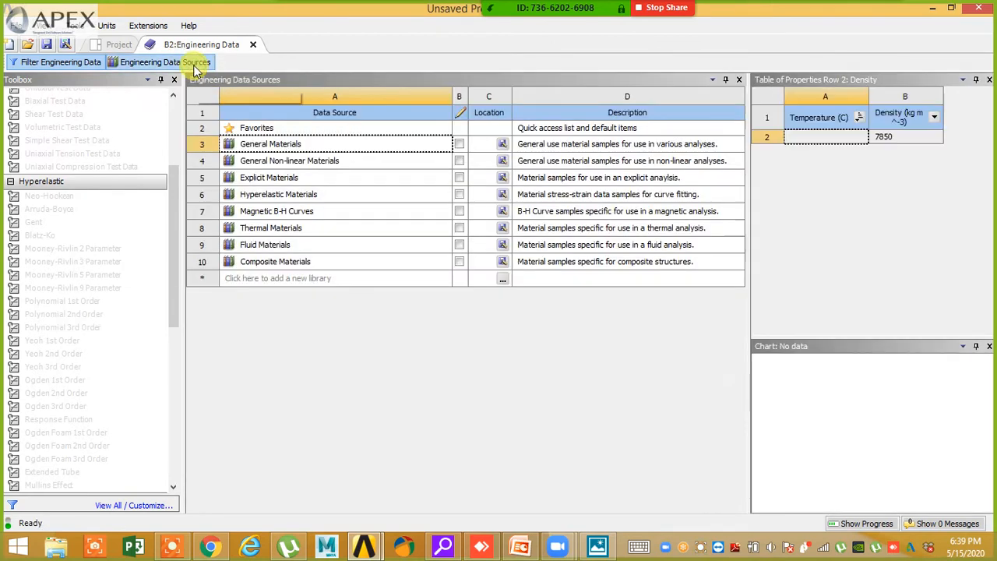
- Open the Engineering Data of the first Static Structural system and reset the window layout
left_click(111, 45)
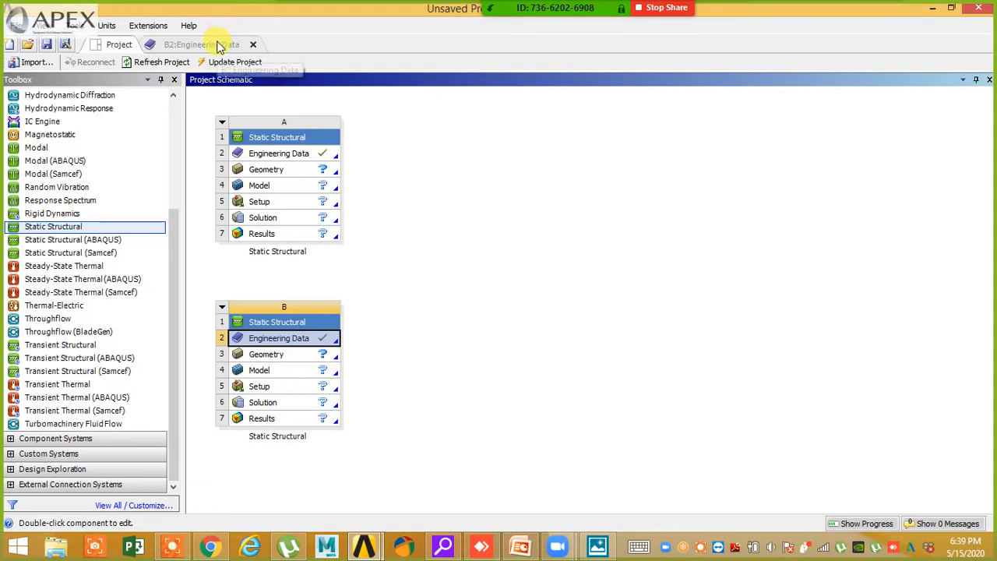
left_click(265, 155)
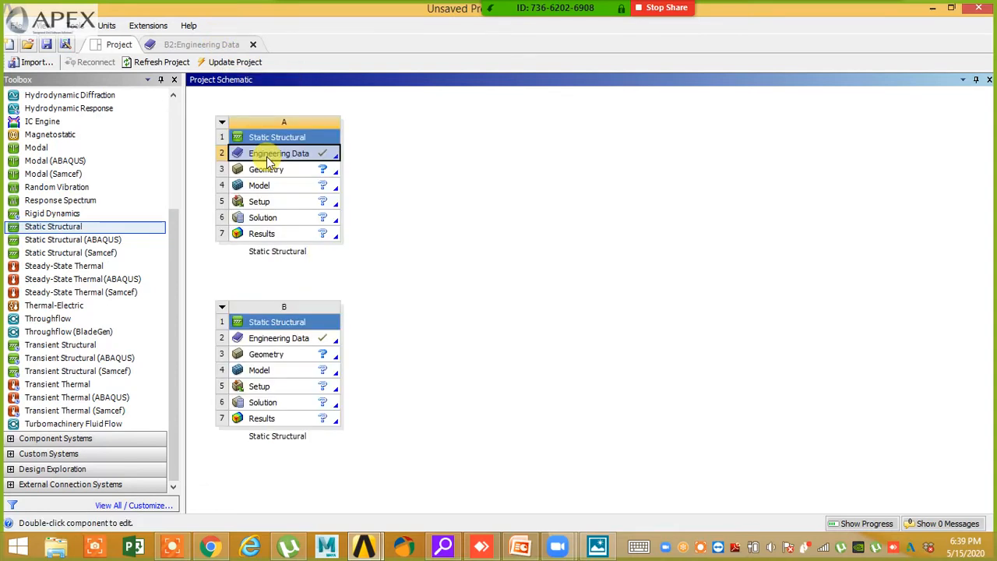
double_click(267, 158)
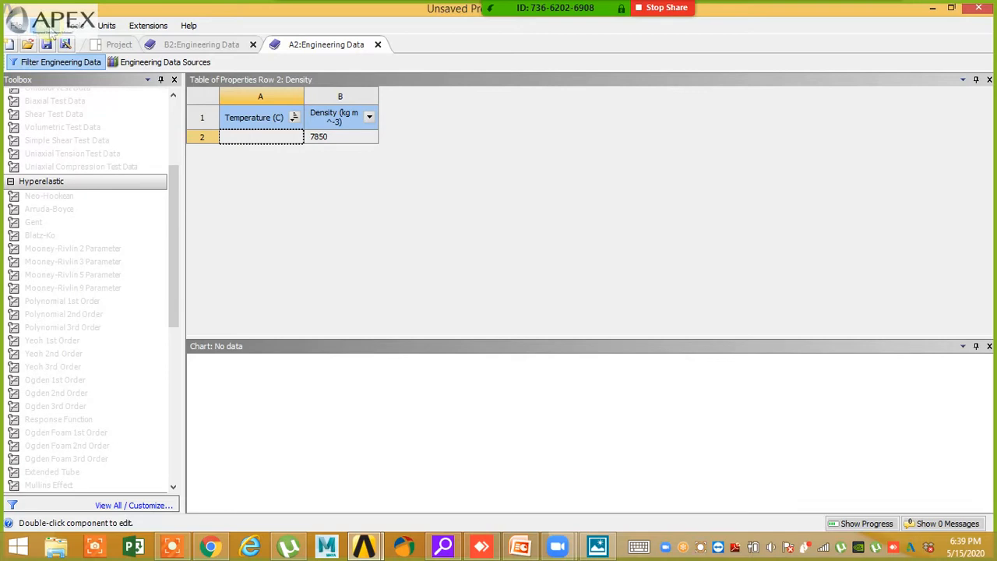
left_click(45, 25)
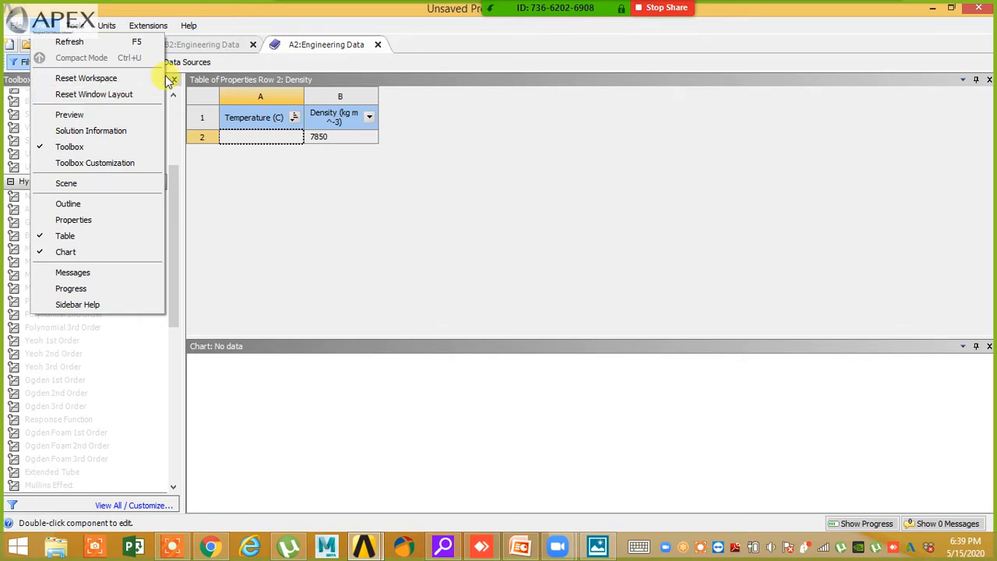
left_click(145, 95)
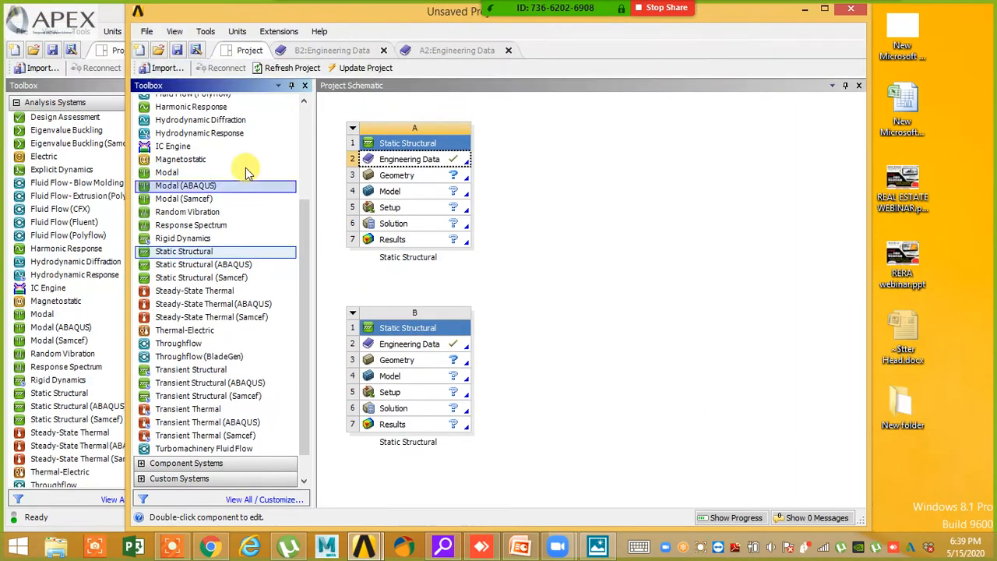
- Maximize the project window and display the Structural Steel properties in the first system's Engineering Data
left_click(824, 11)
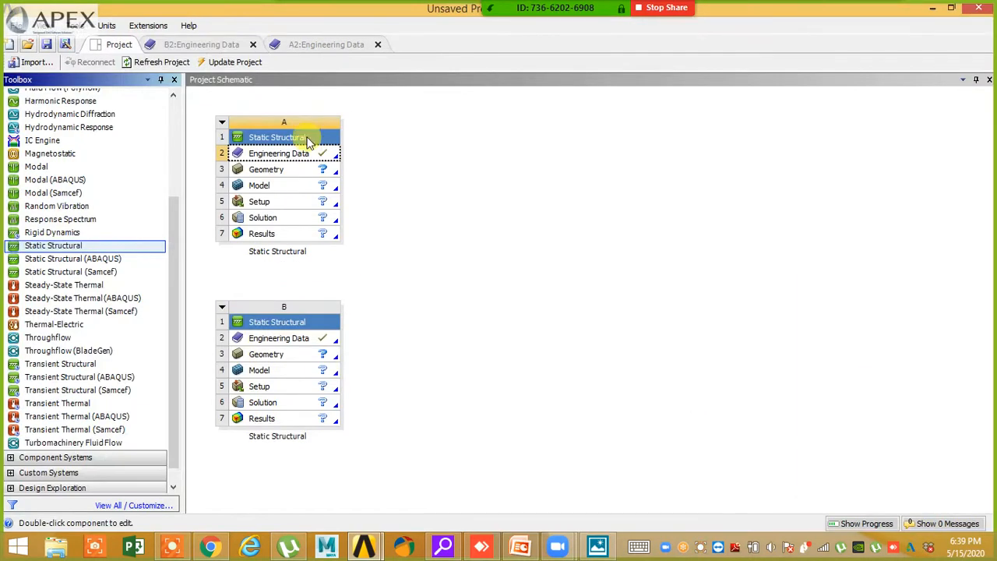
left_click(190, 41)
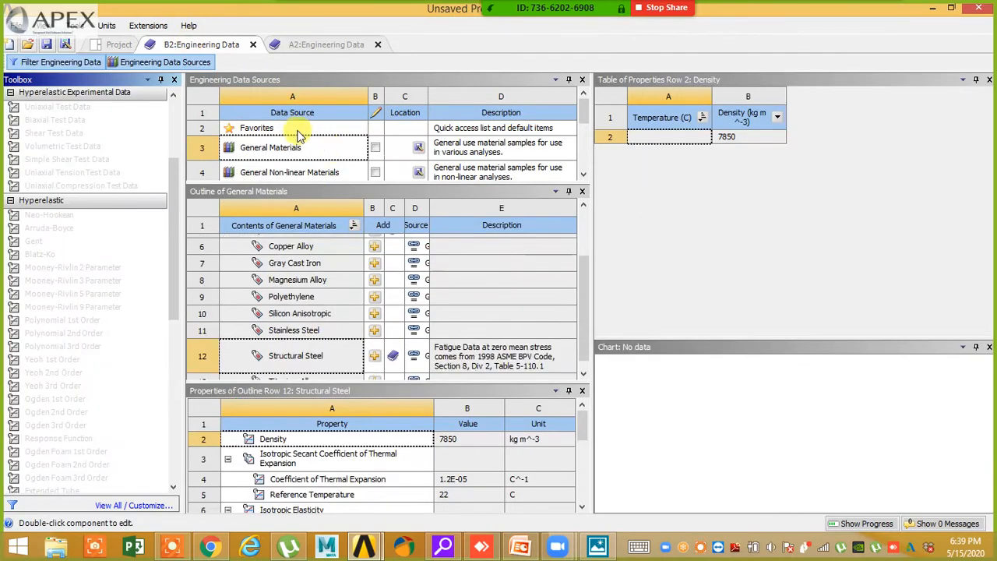
left_click(309, 48)
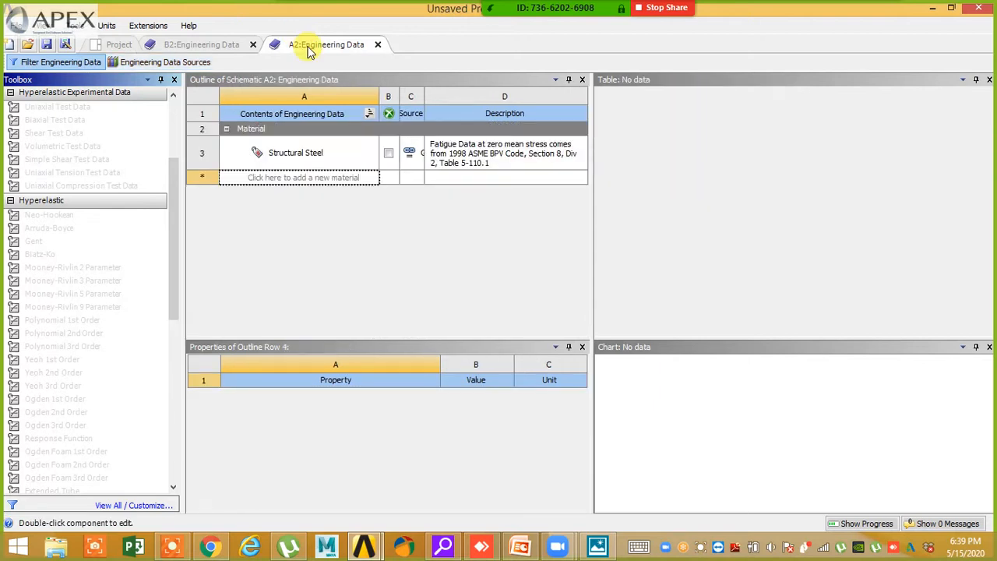
left_click(293, 152)
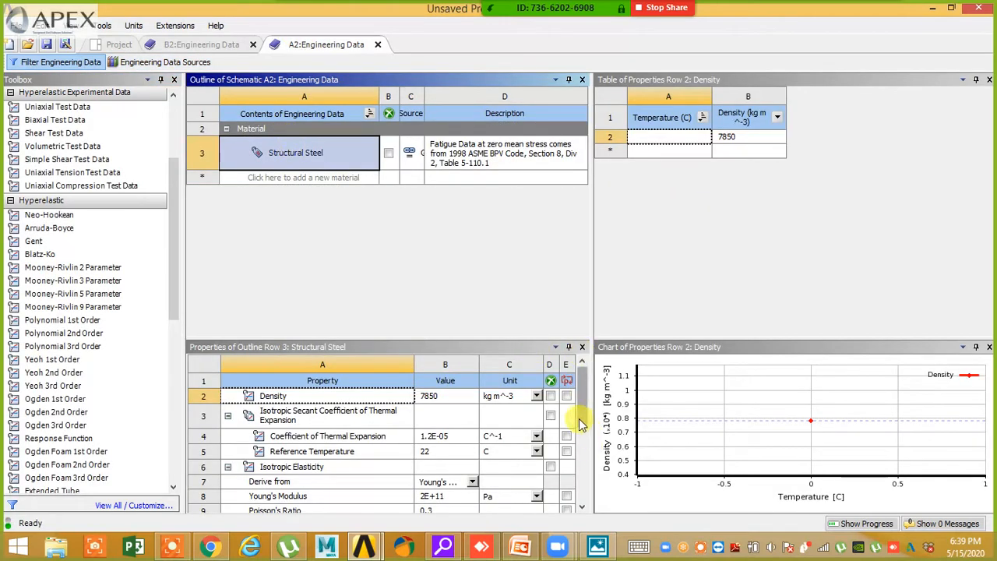
- Set the Tensile Ultimate Strength of Structural Steel to 500 MPa
left_click_drag(581, 413, 578, 508)
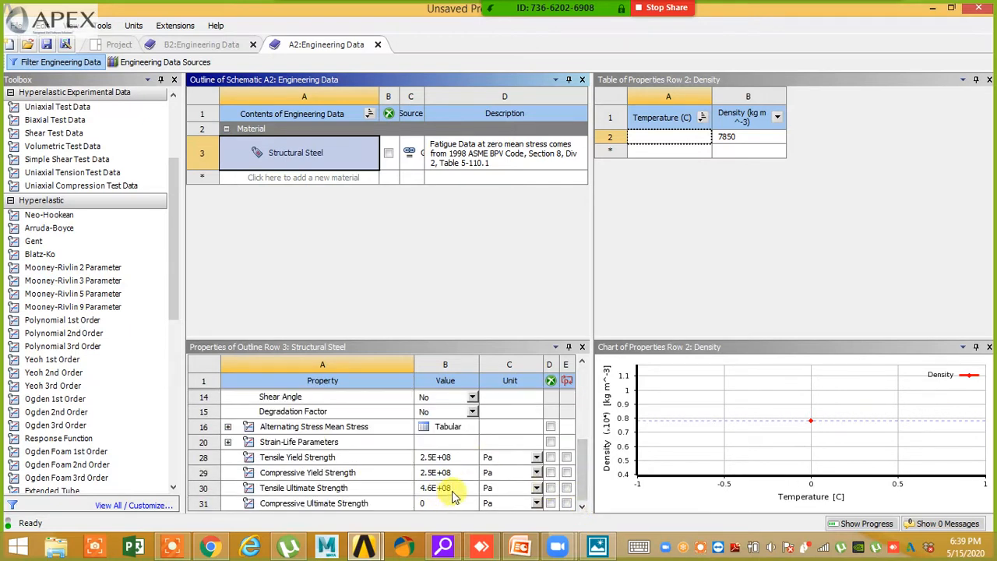
left_click(537, 490)
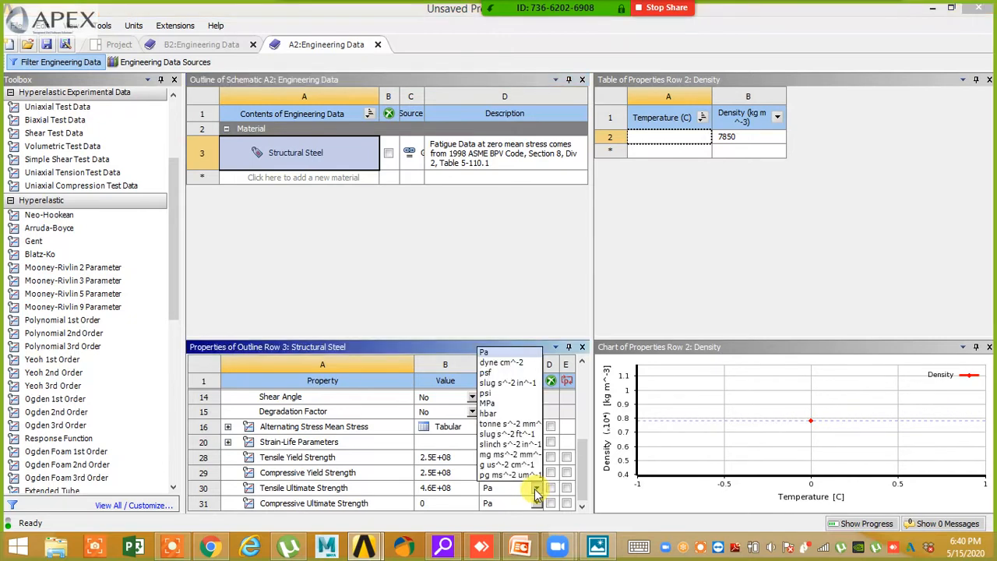
left_click(493, 403)
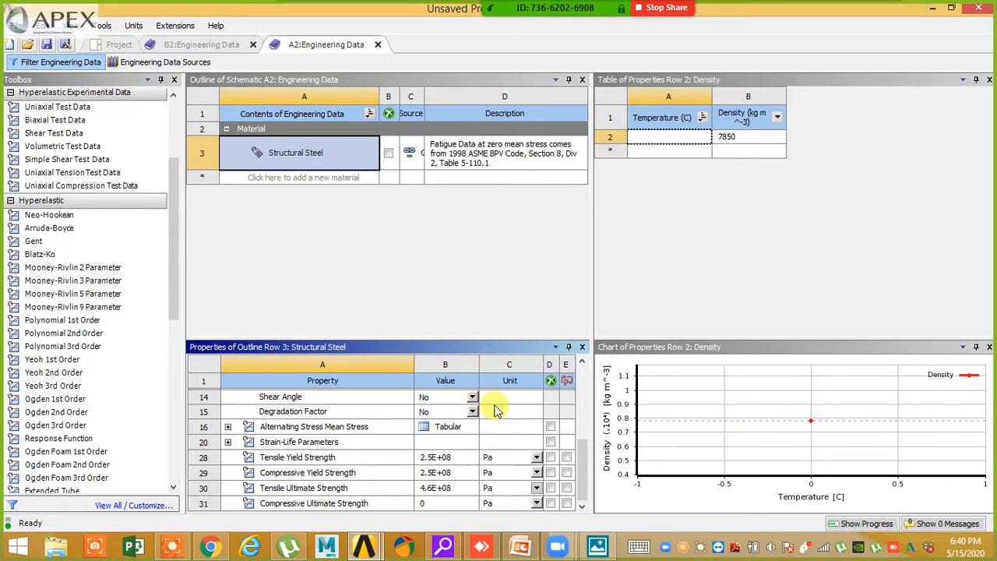
left_click_drag(583, 409, 583, 494)
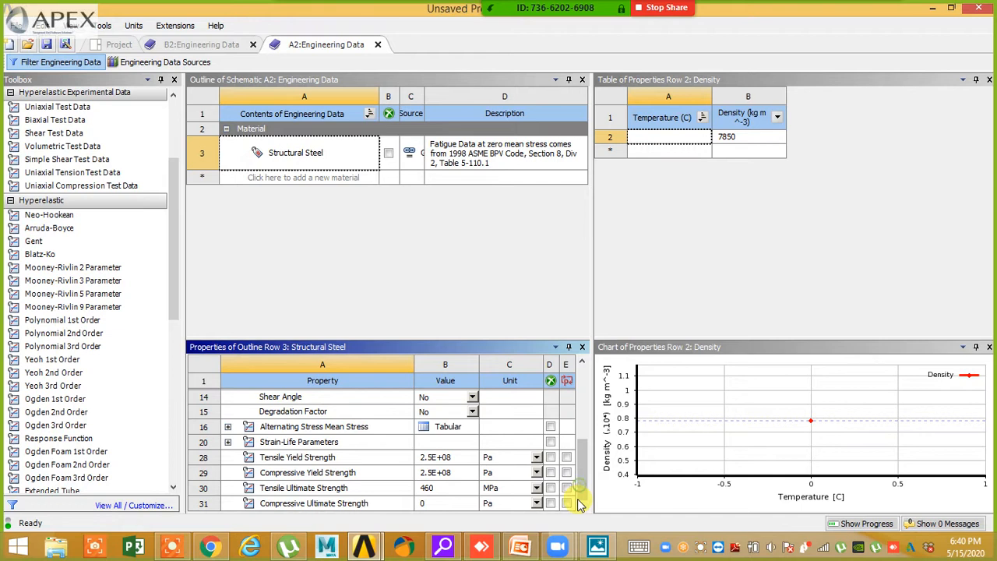
left_click(441, 490)
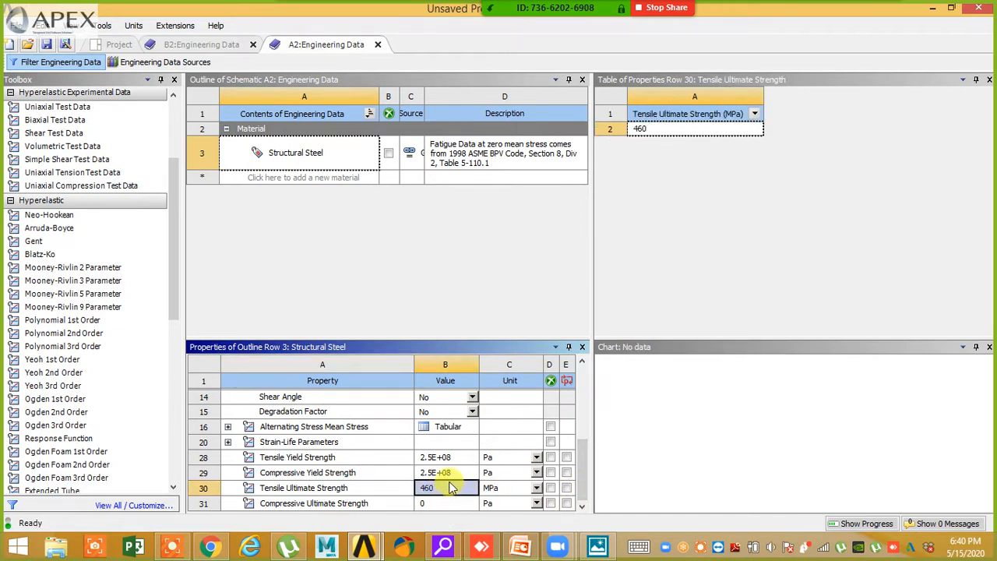
type("500")
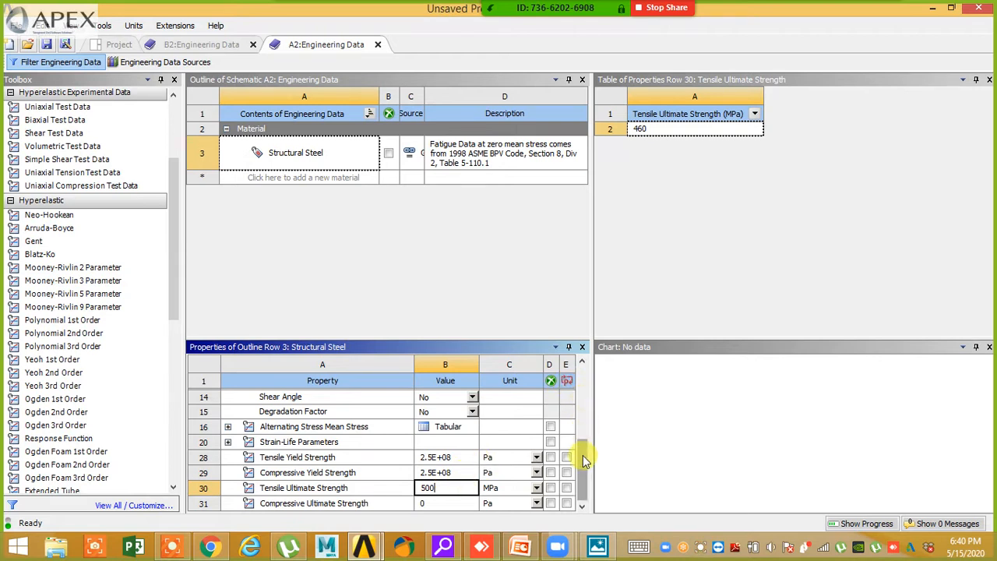
left_click(579, 407)
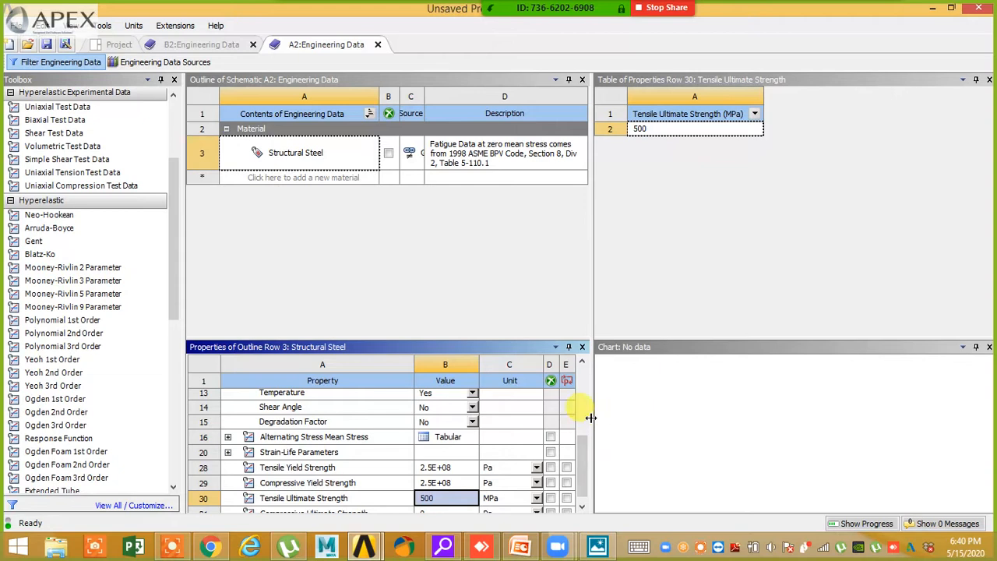
left_click(581, 421)
left_click(582, 411)
left_click_drag(581, 409, 585, 375)
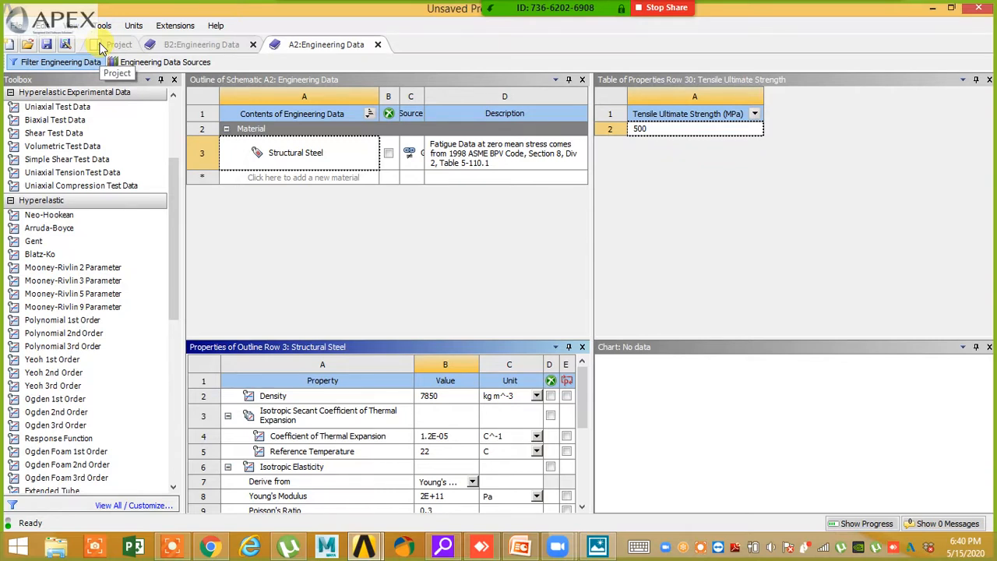
- Return to the project schematic, close the other, empty Workbench window and bring the project with both systems back up
left_click(102, 45)
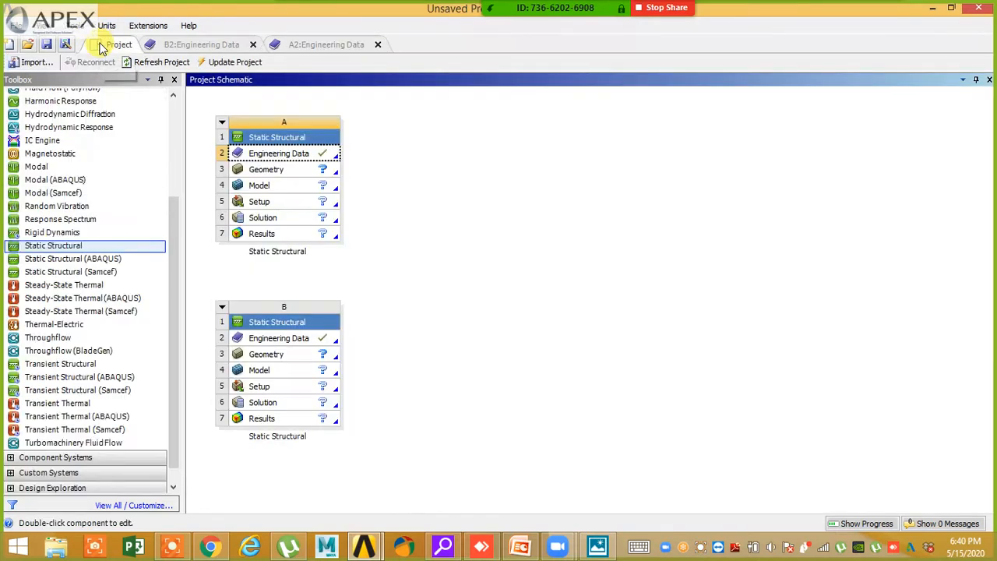
left_click(303, 358)
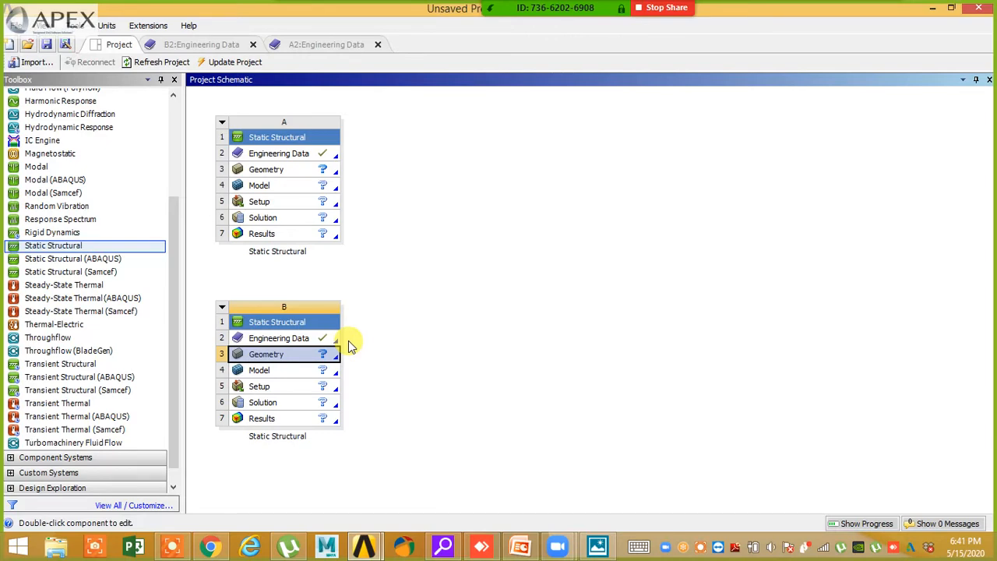
mouse_move(378, 552)
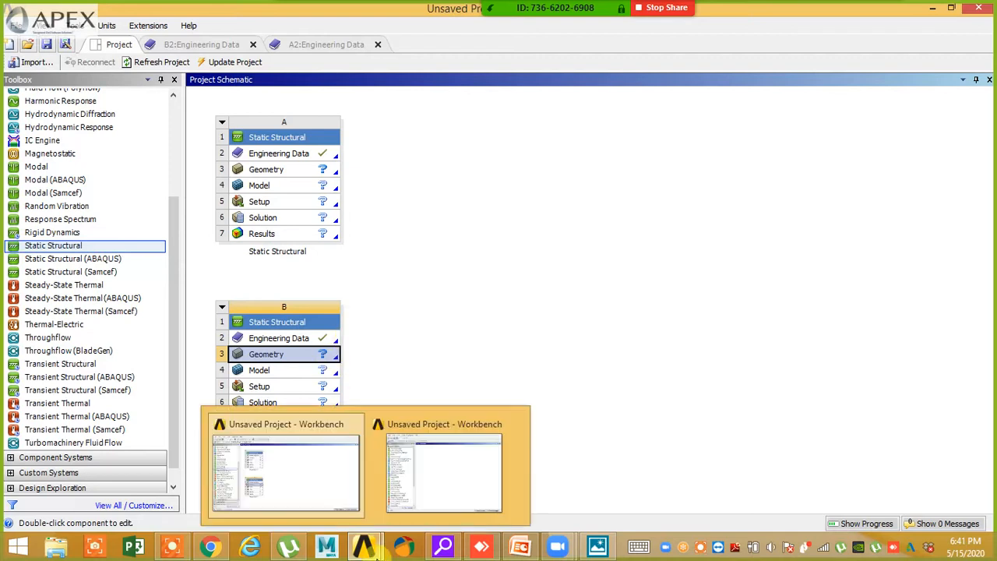
left_click(427, 353)
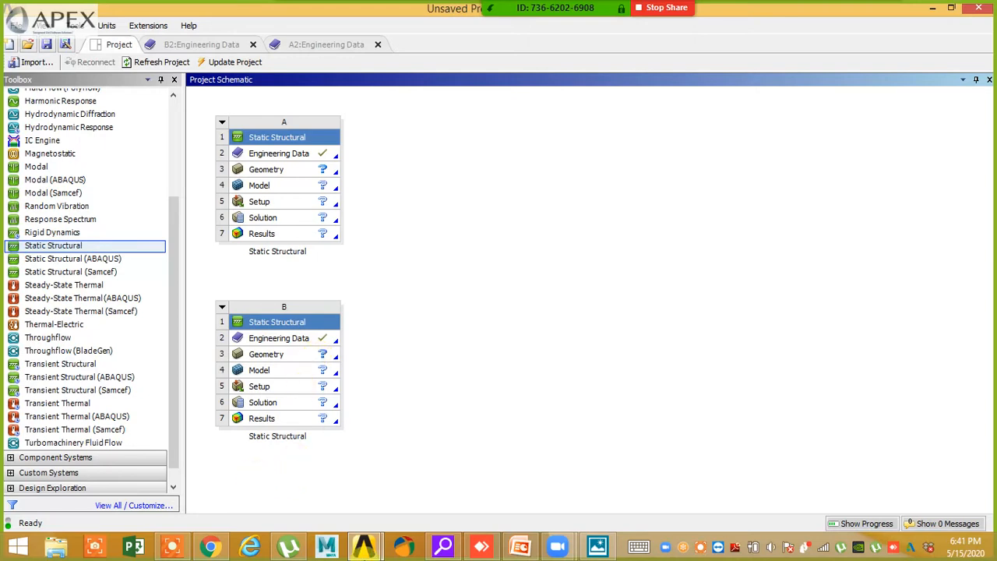
left_click(936, 10)
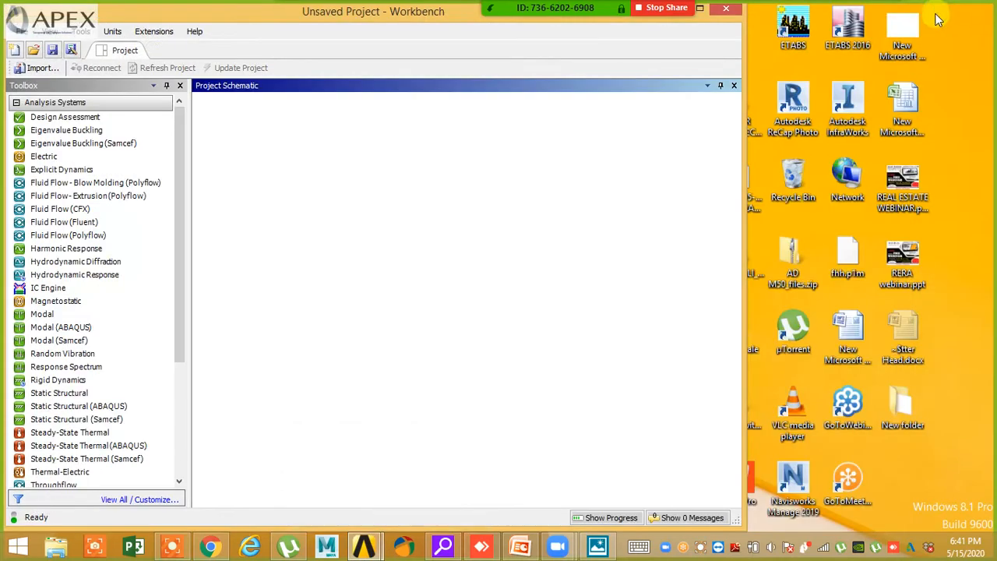
left_click(723, 13)
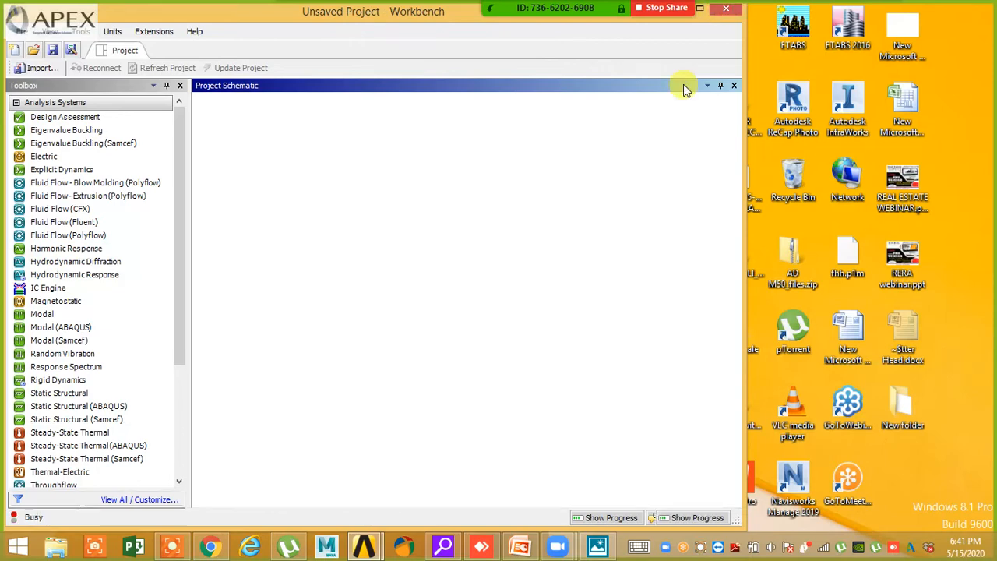
left_click(352, 552)
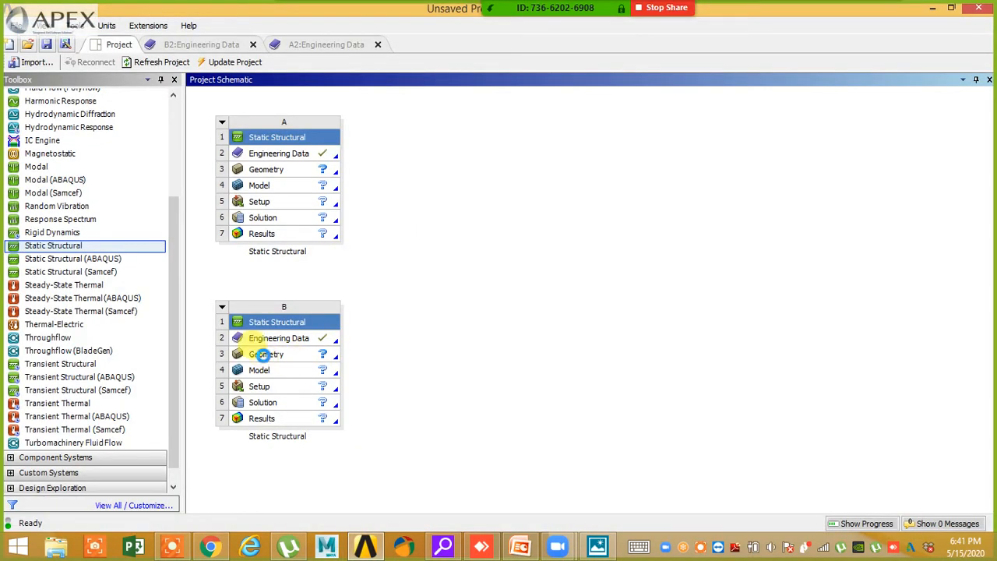
- Open the Geometry of the second Static Structural system in DesignModeler
left_click(264, 355)
double_click(263, 356)
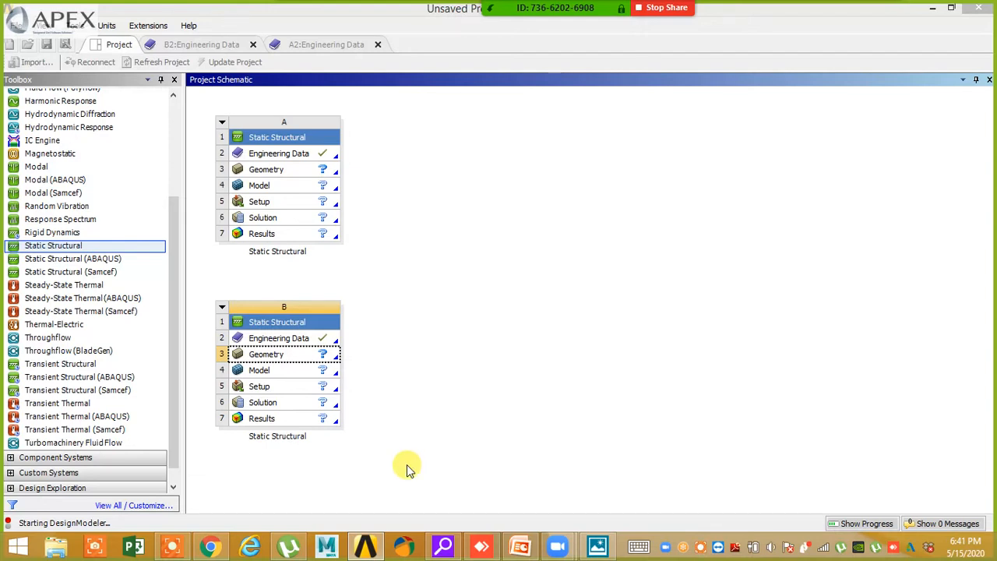
mouse_move(363, 548)
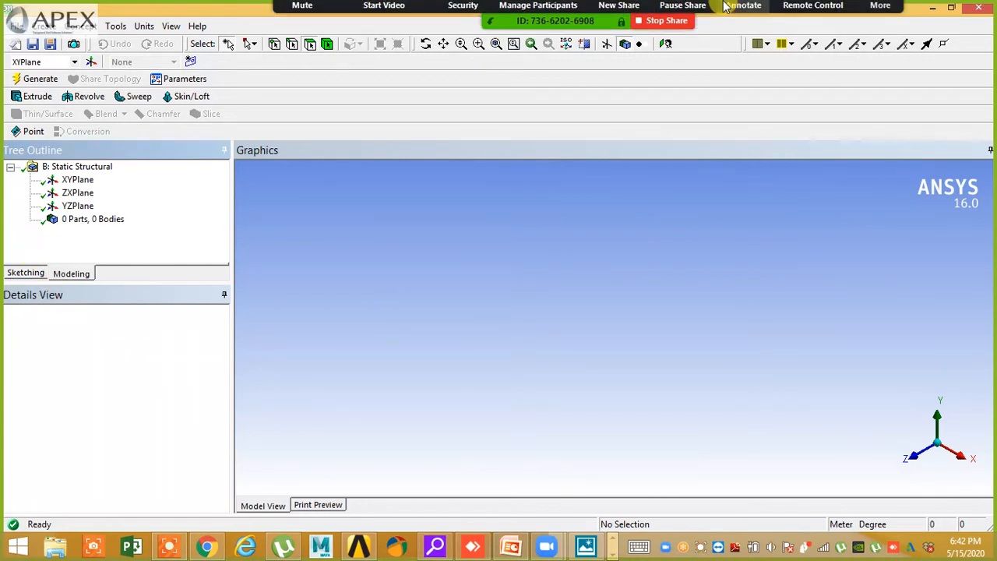
double_click(902, 14)
left_click(952, 7)
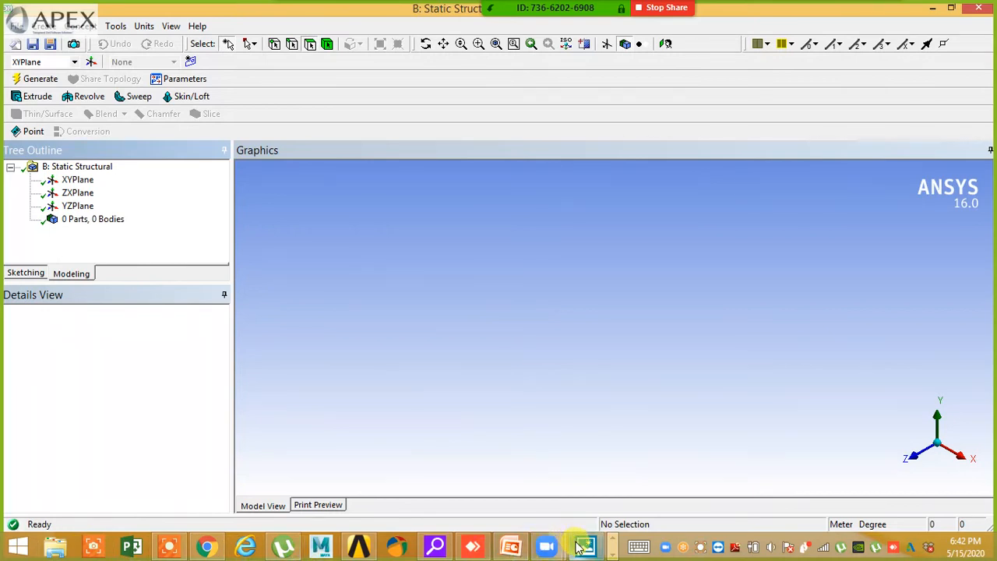
mouse_move(581, 547)
mouse_move(655, 427)
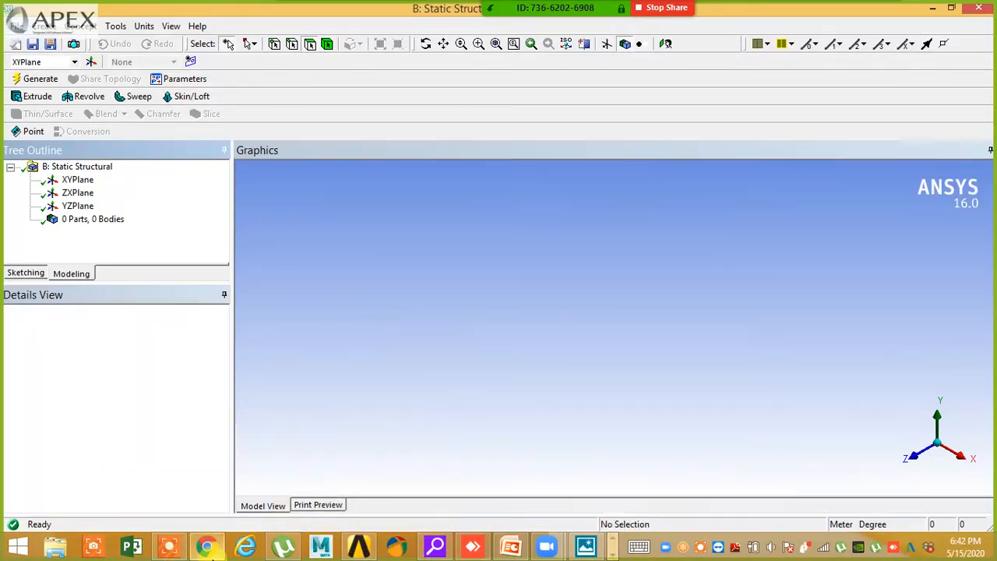
mouse_move(207, 549)
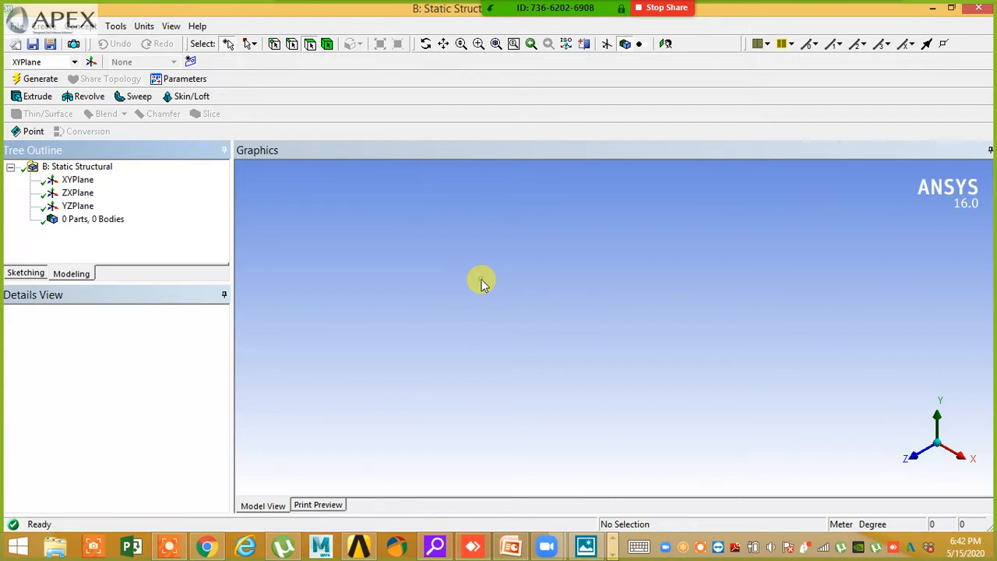
- Examine the orientation of the ZXPlane and XYPlane, viewing the XYPlane face-on along Z and again isometrically
left_click(84, 195)
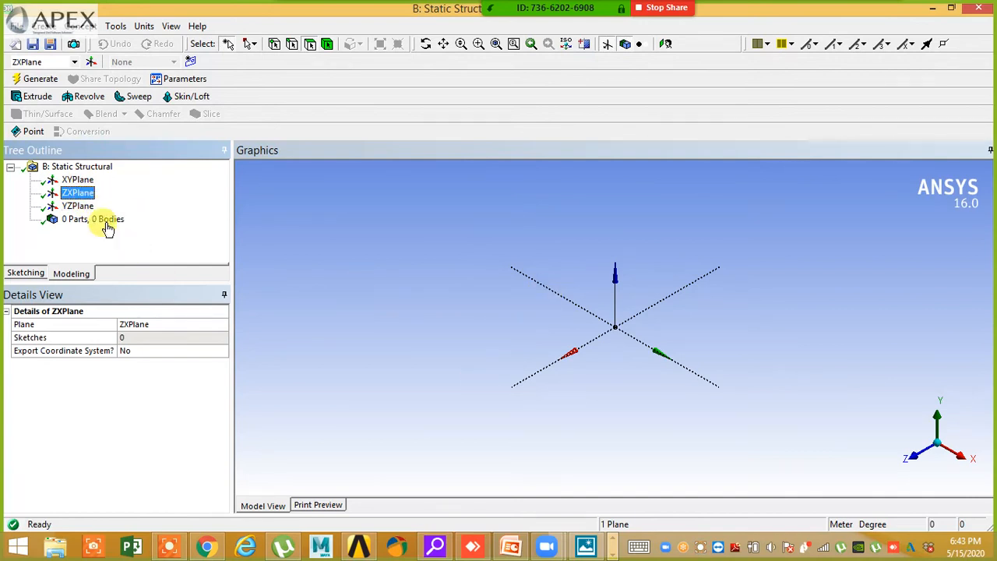
left_click(84, 182)
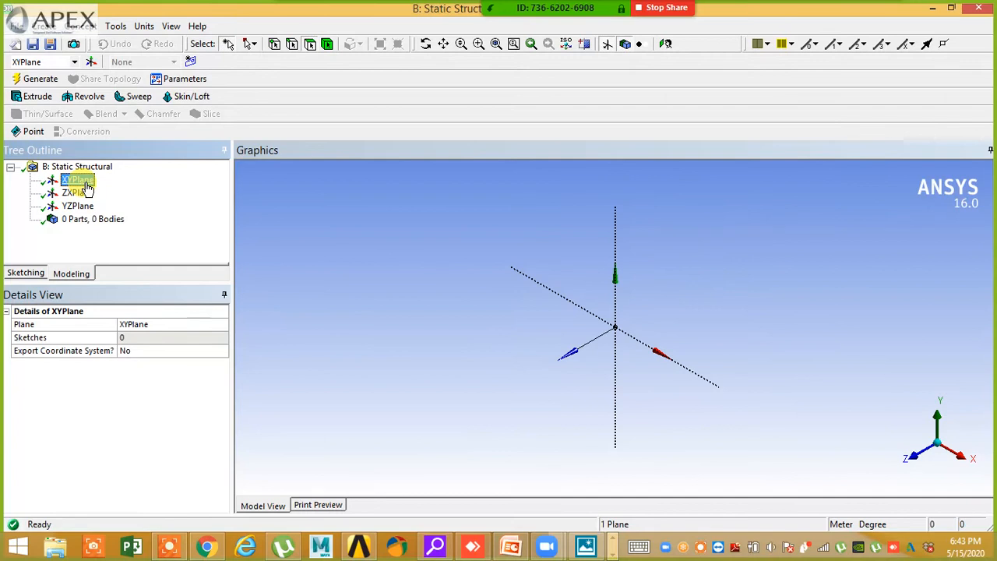
left_click(912, 460)
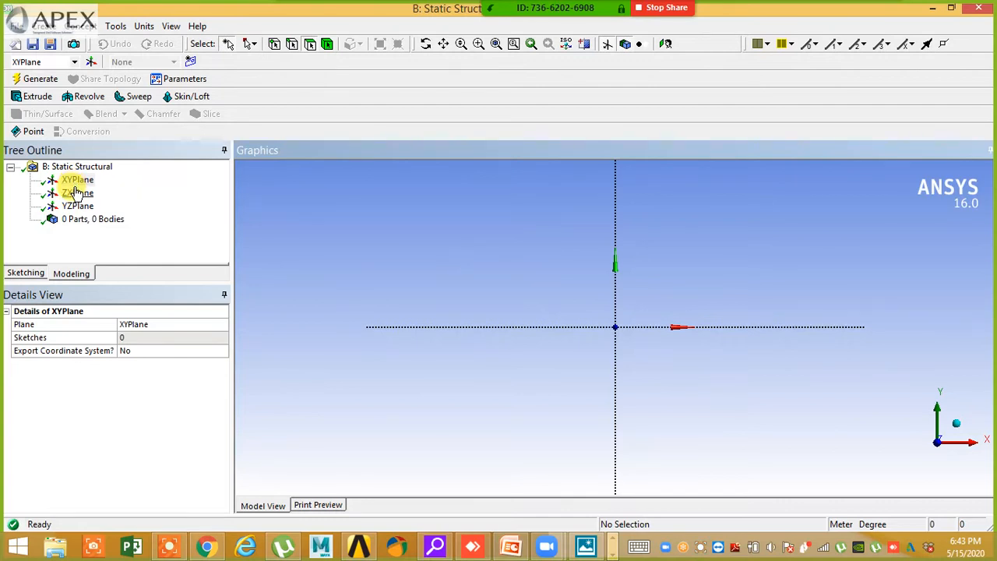
left_click(957, 423)
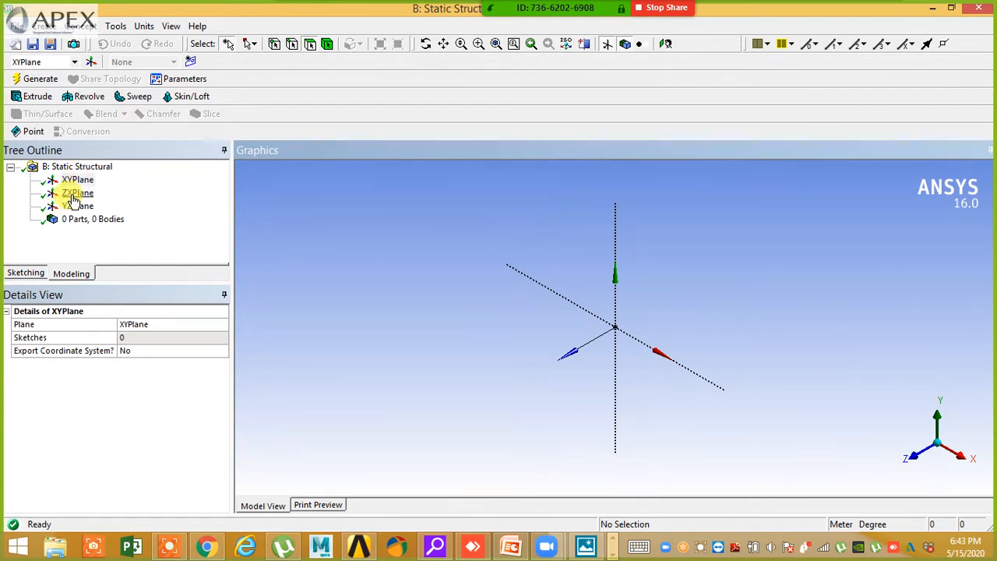
- Sketch a rectangle on the ZXPlane, clear of the origin, after enlarging the list of drawing tools
left_click(77, 193)
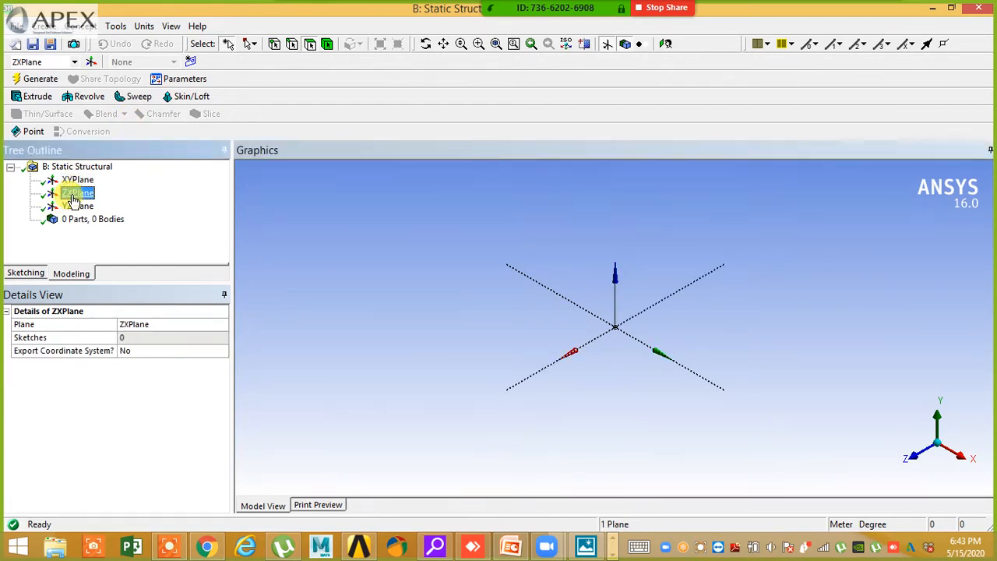
left_click(25, 275)
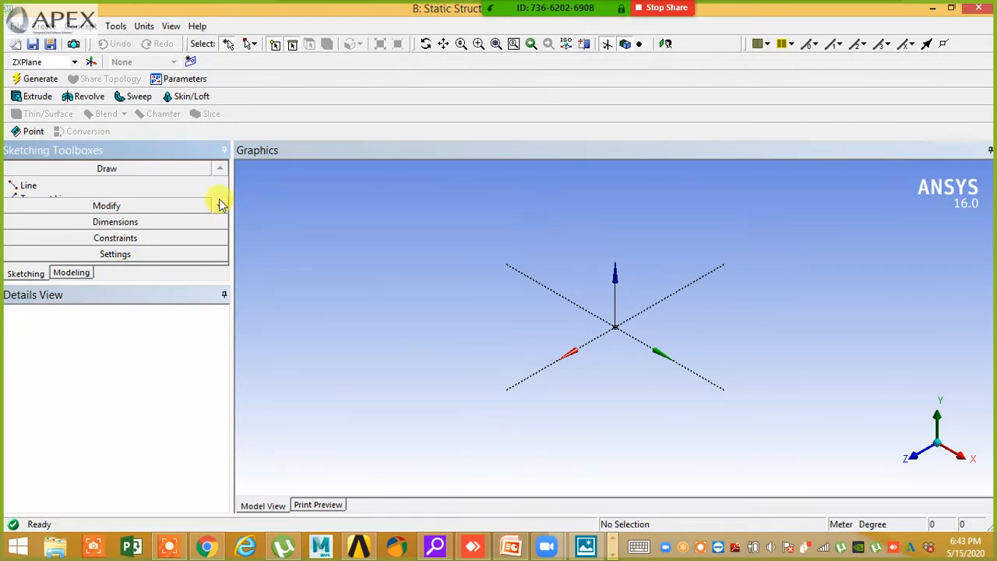
double_click(184, 290)
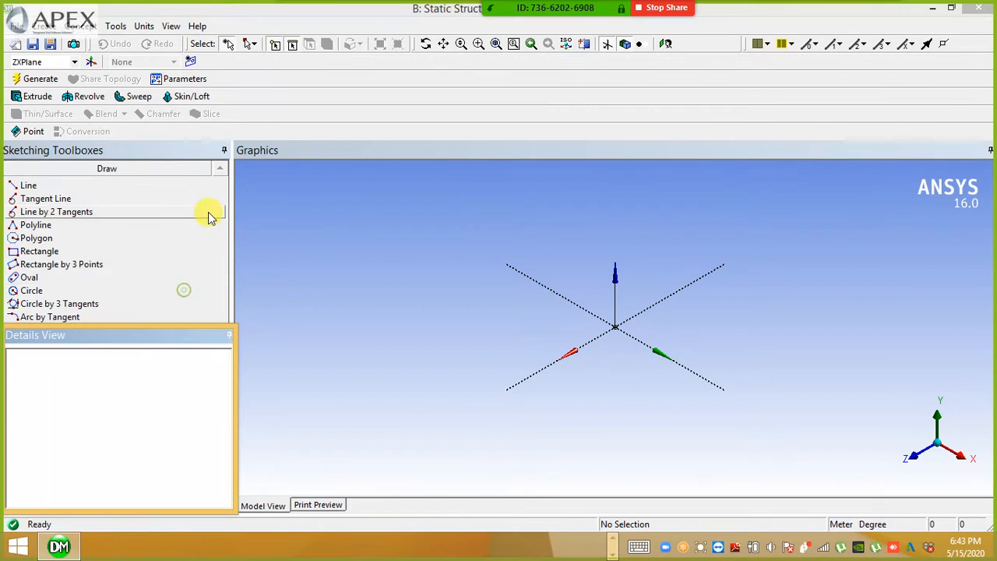
left_click(73, 250)
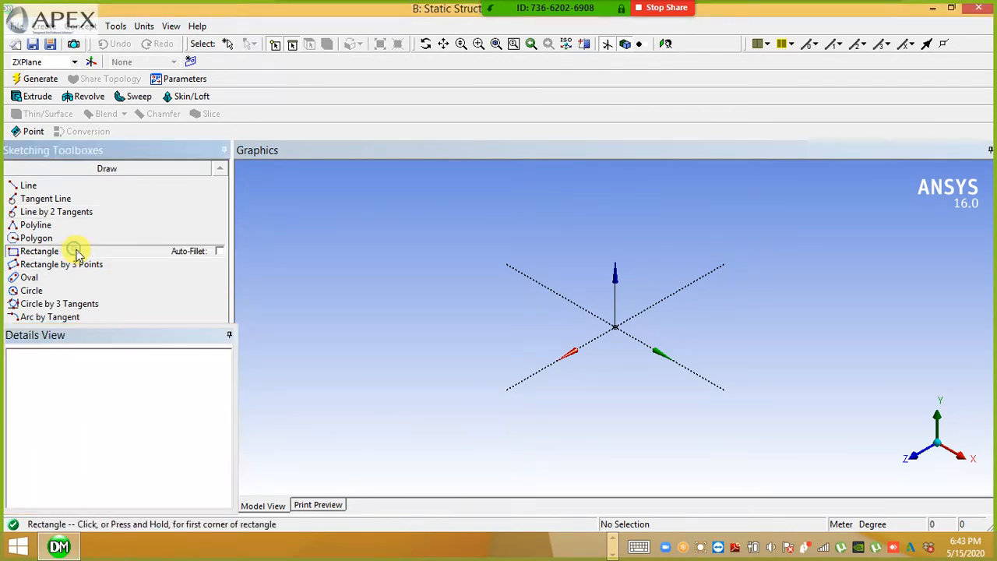
left_click(447, 284)
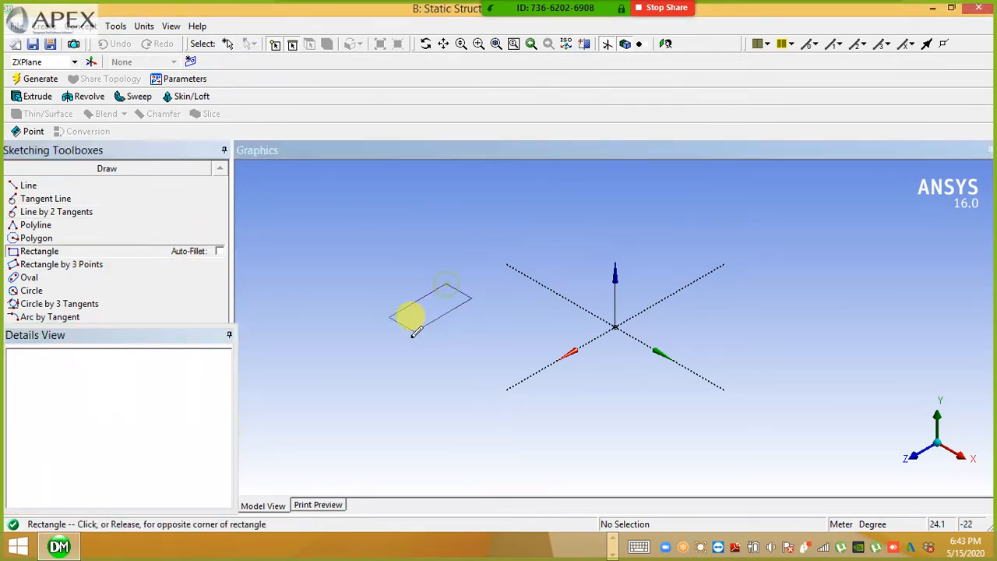
left_click(388, 375)
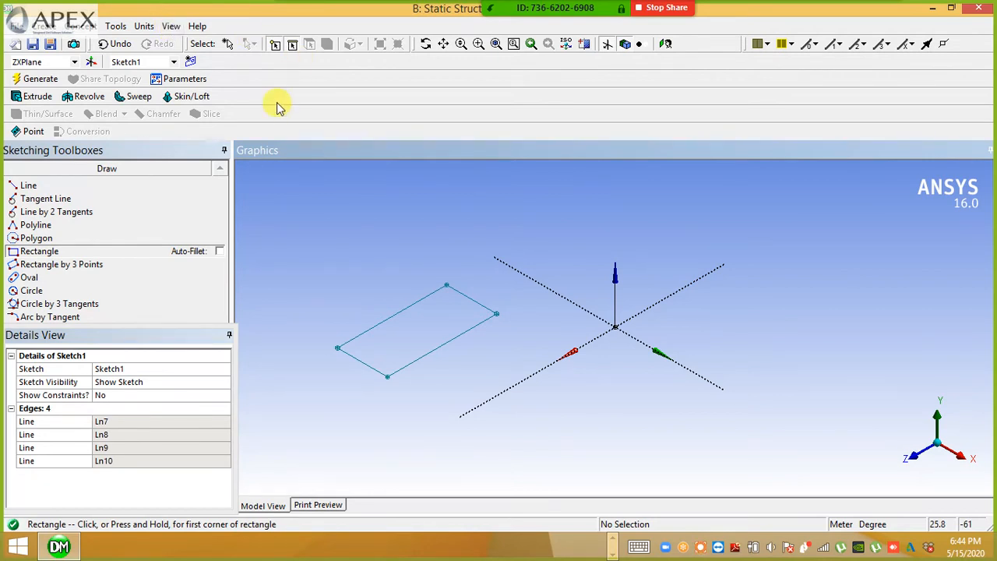
- Reset the window layout to its default arrangement so all the sketching toolbox categories are accessible
left_click(172, 26)
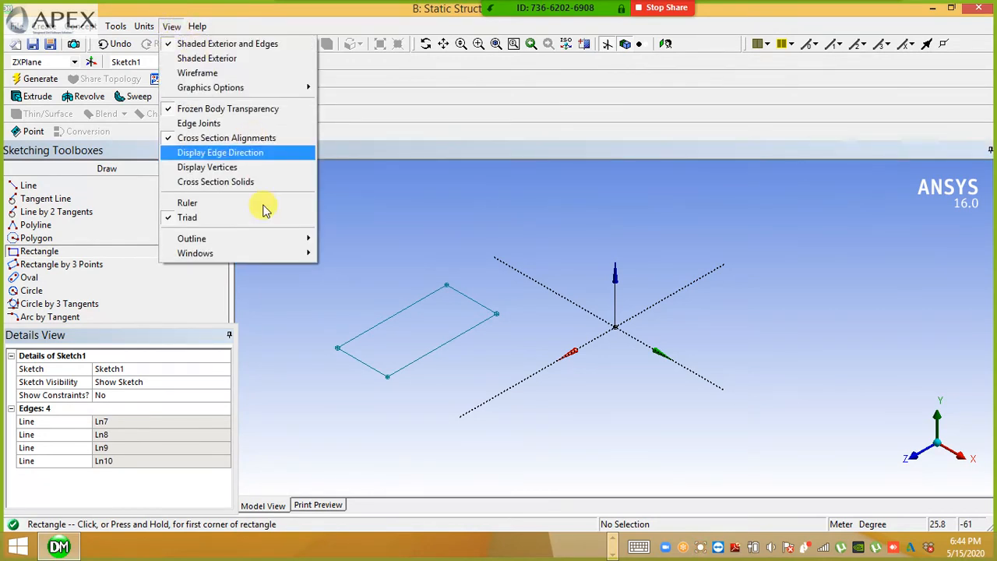
mouse_move(272, 254)
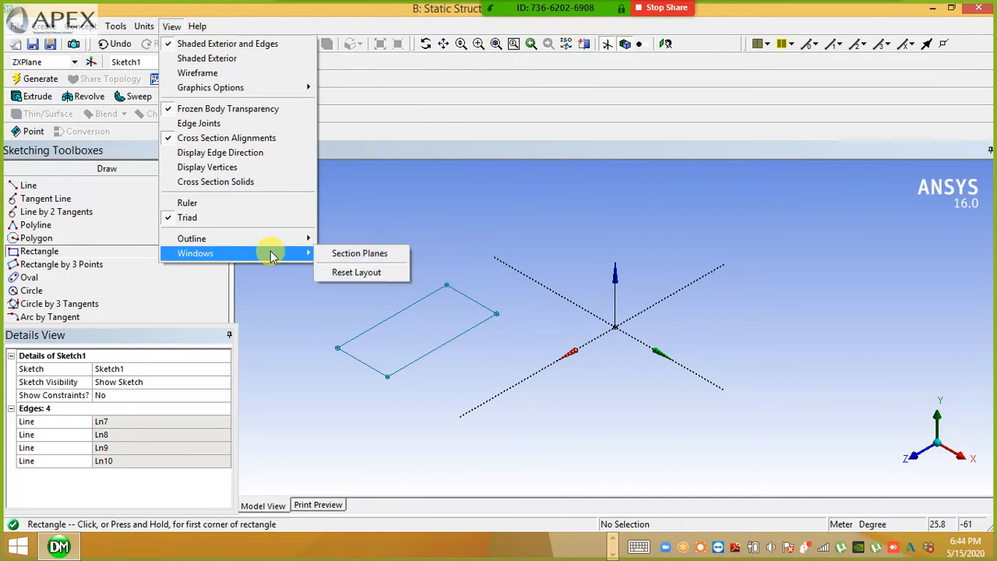
left_click(337, 273)
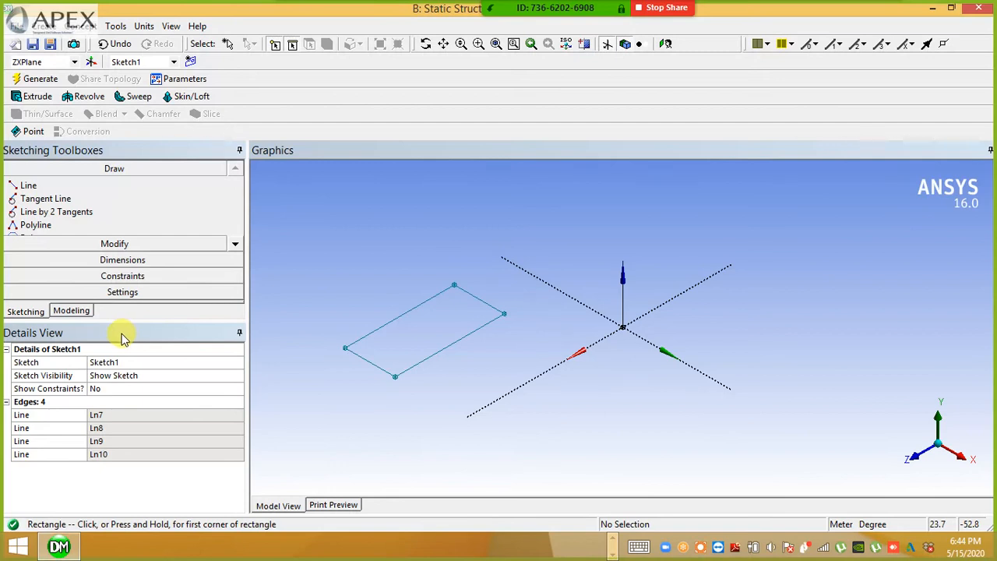
- Add a Length/Distance dimension for the rectangle's length between its two short edges, placed outside the rectangle
left_click(117, 261)
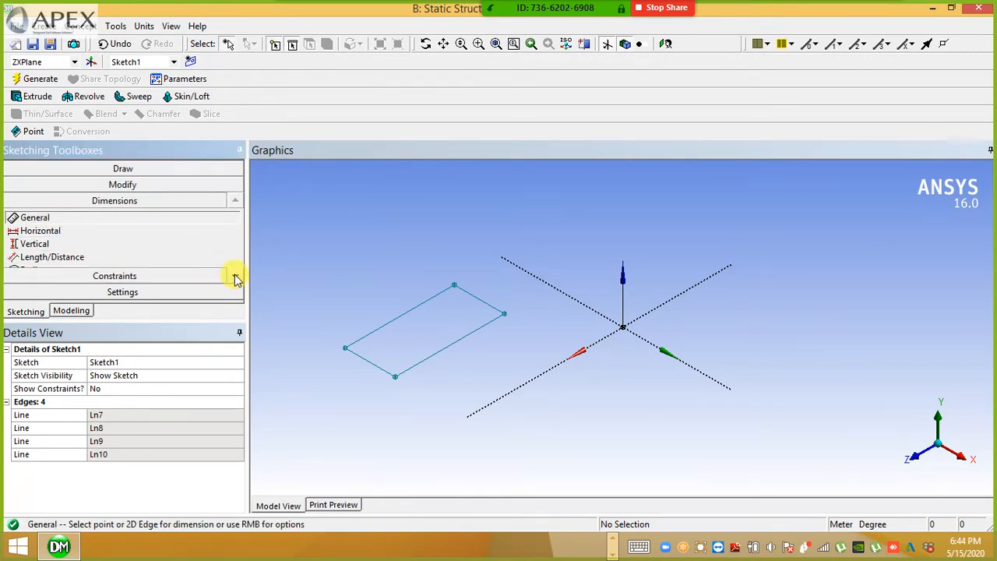
left_click(64, 260)
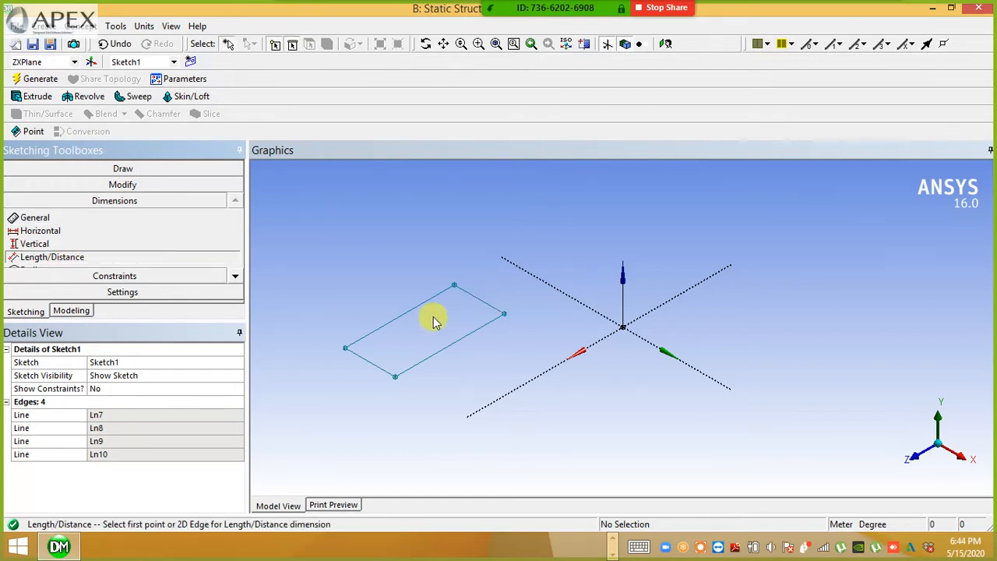
right_click(381, 359)
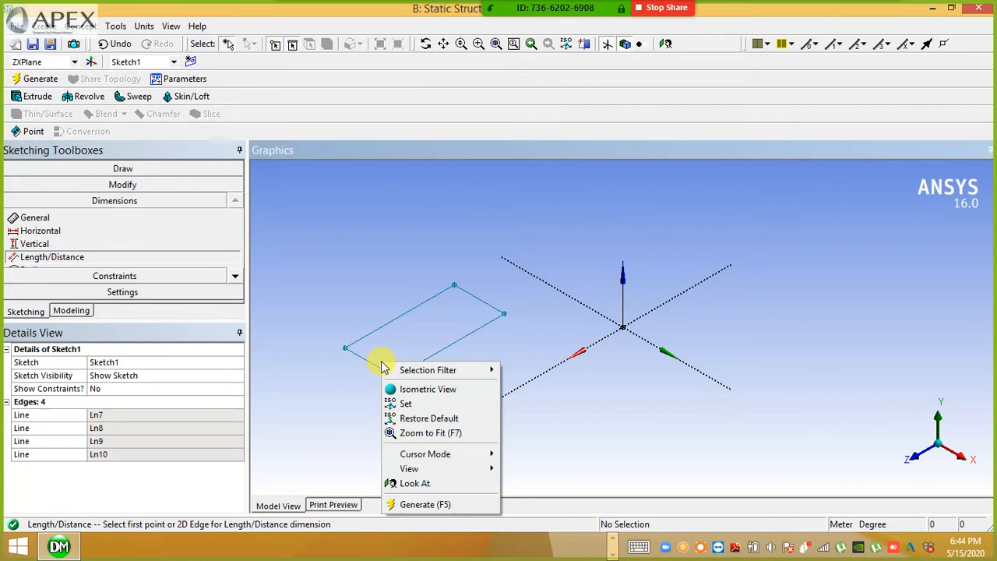
left_click(480, 300)
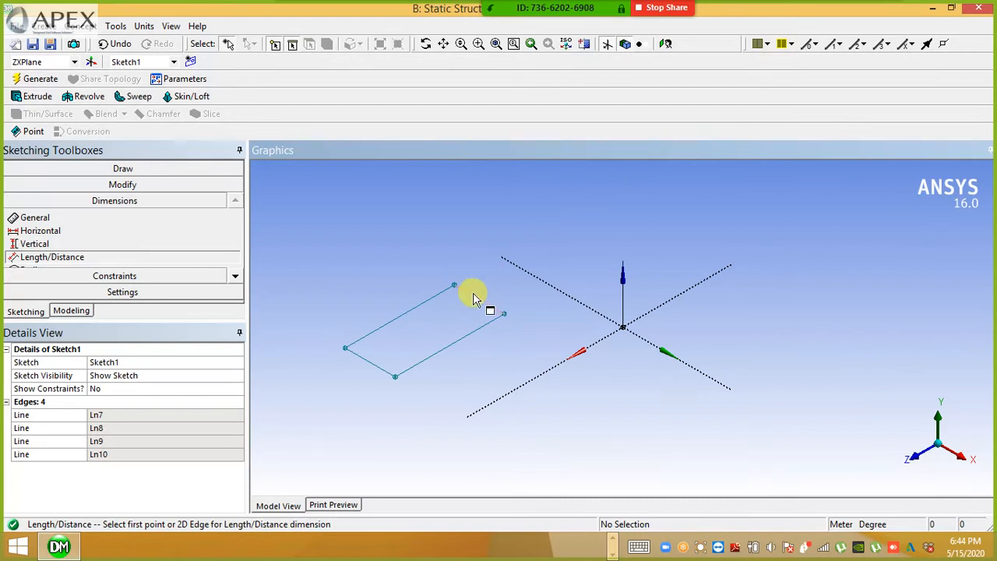
left_click(475, 297)
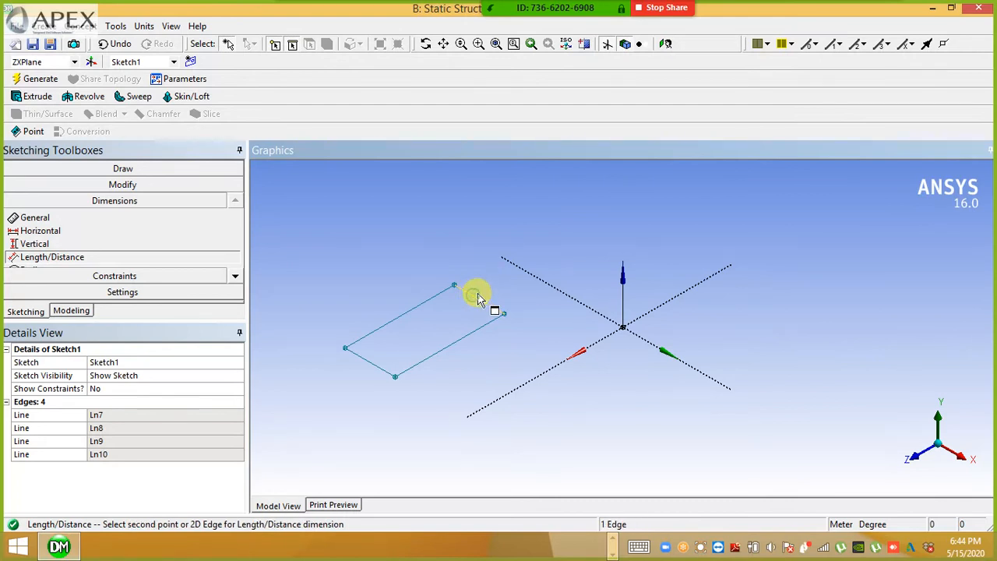
left_click(367, 363)
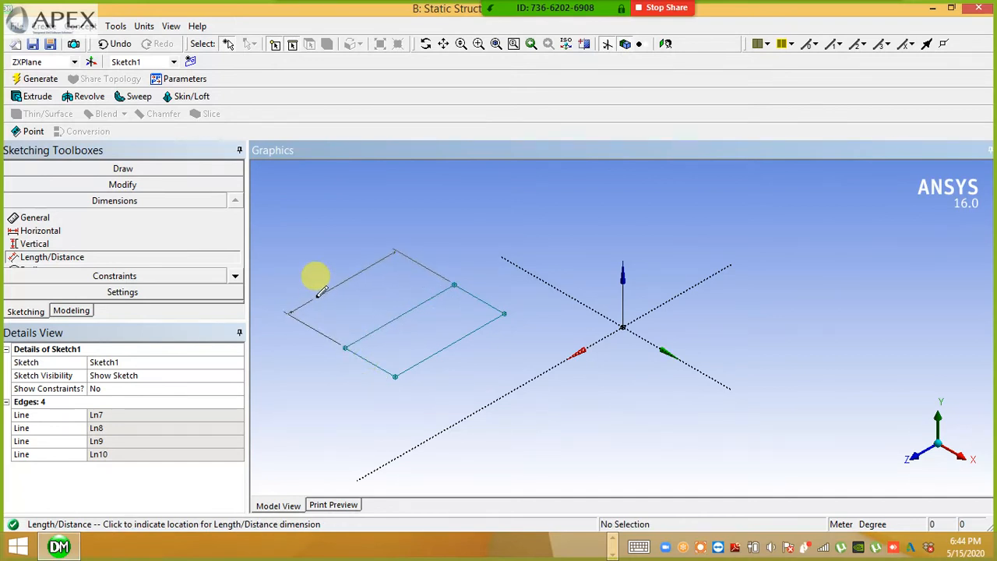
left_click(356, 272)
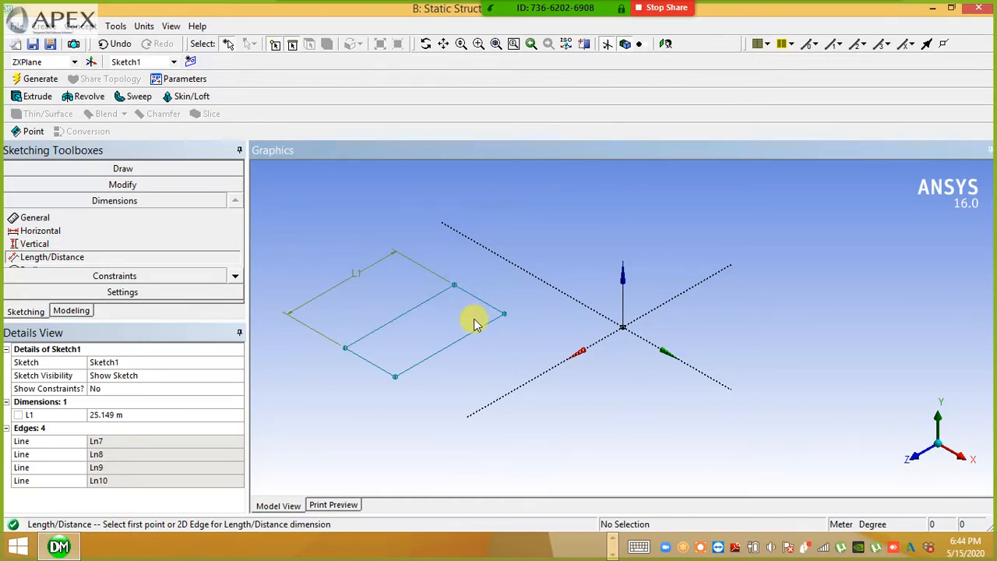
- Add a Length/Distance dimension for the rectangle's width between its two long edges, placed beyond the short edge
left_click(433, 300)
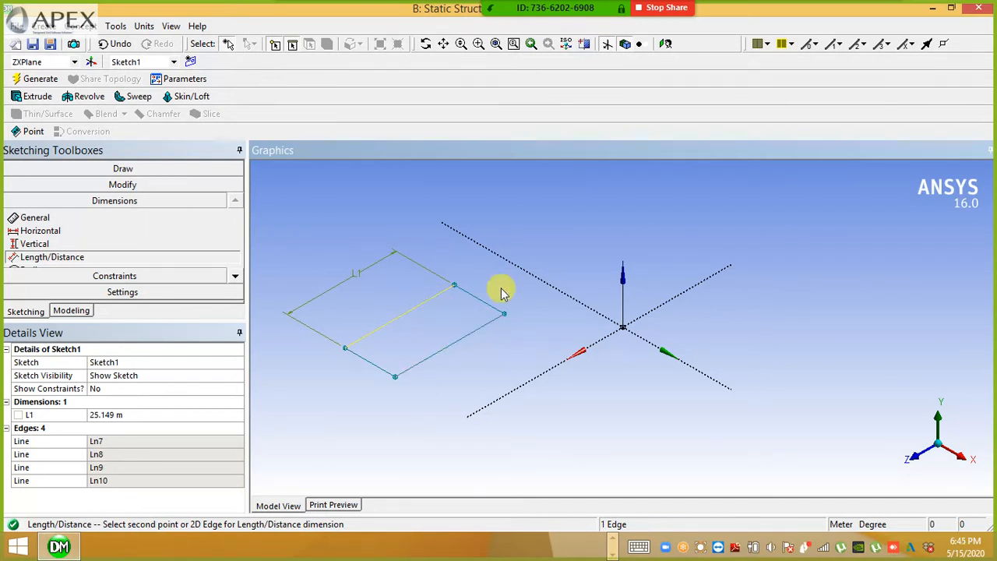
left_click(481, 328)
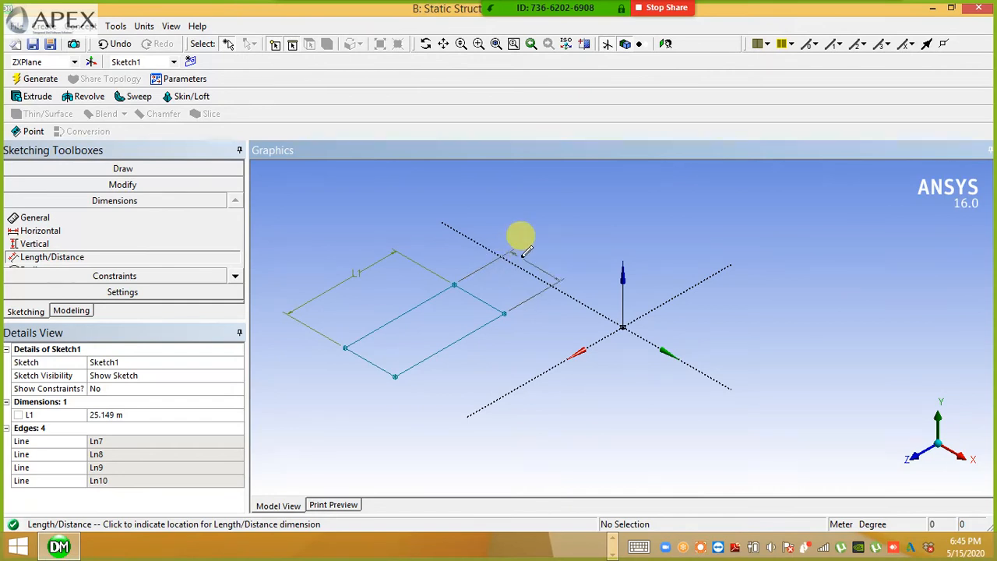
left_click(514, 253)
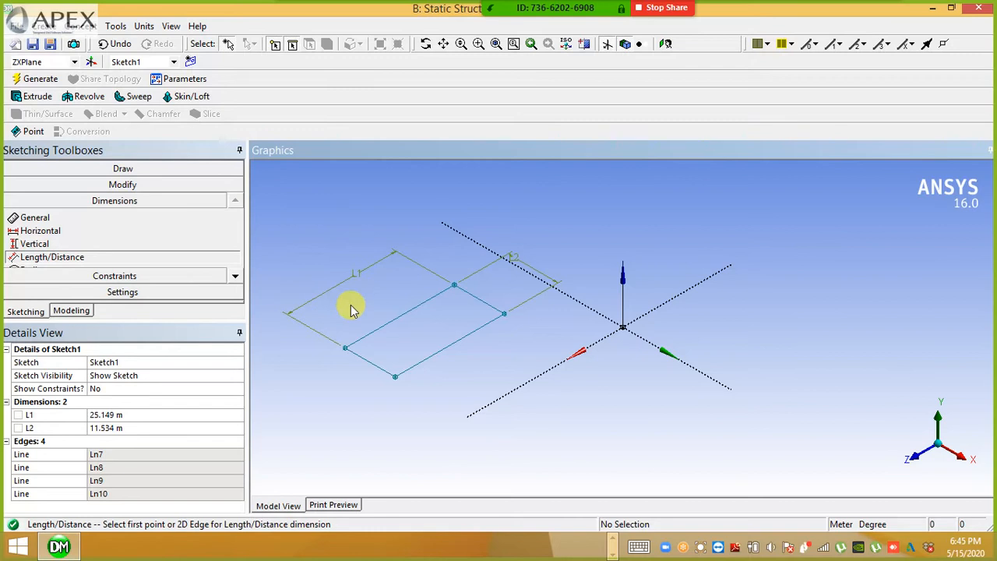
- Set the rectangle's dimension L1 to 8 m and L2 to 4 m
left_click(118, 415)
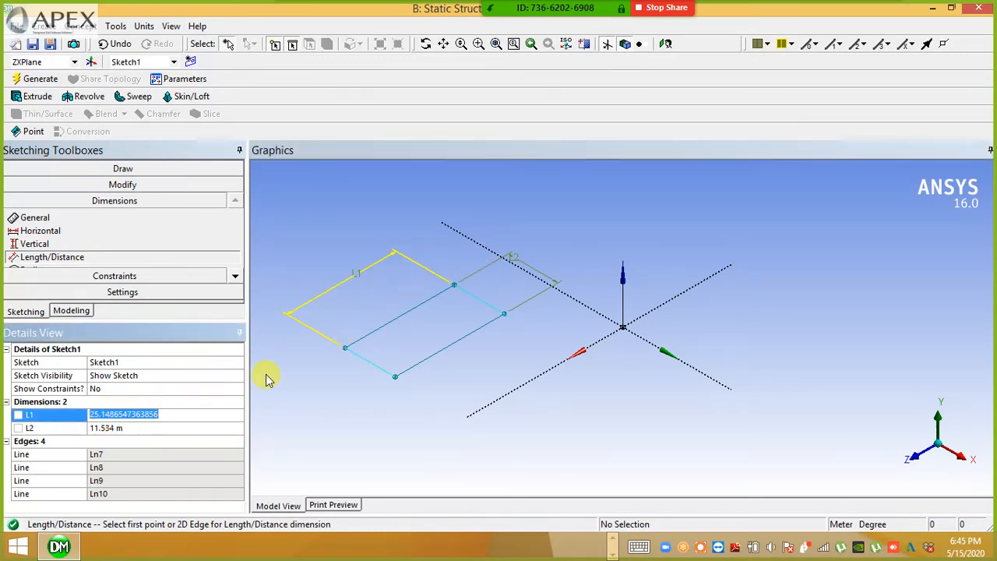
type("8")
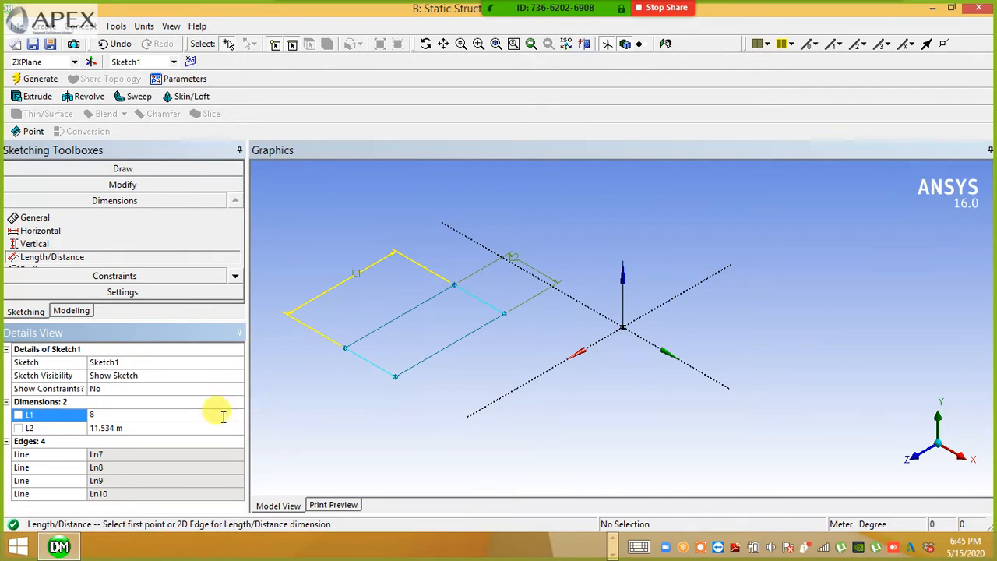
left_click(167, 428)
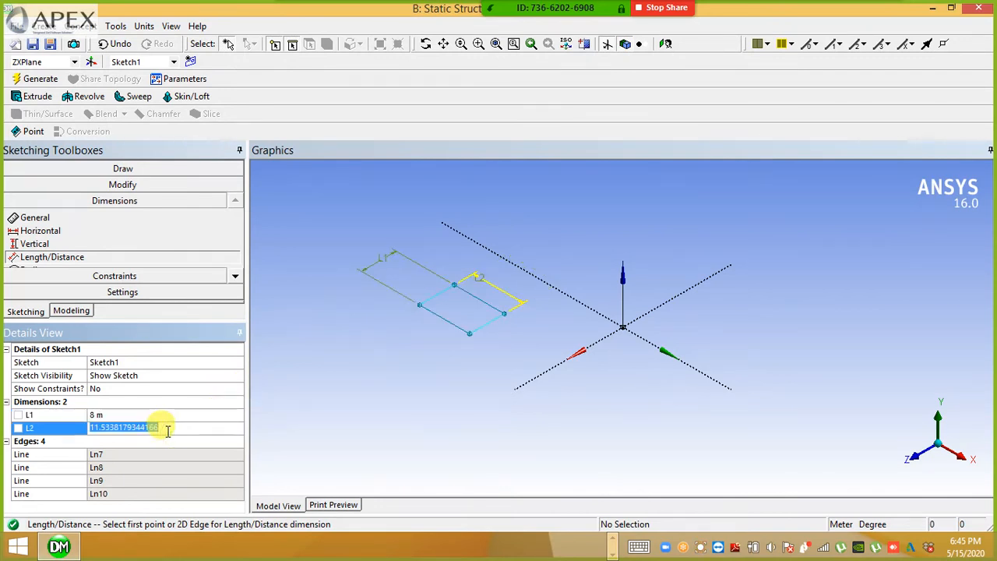
type("4")
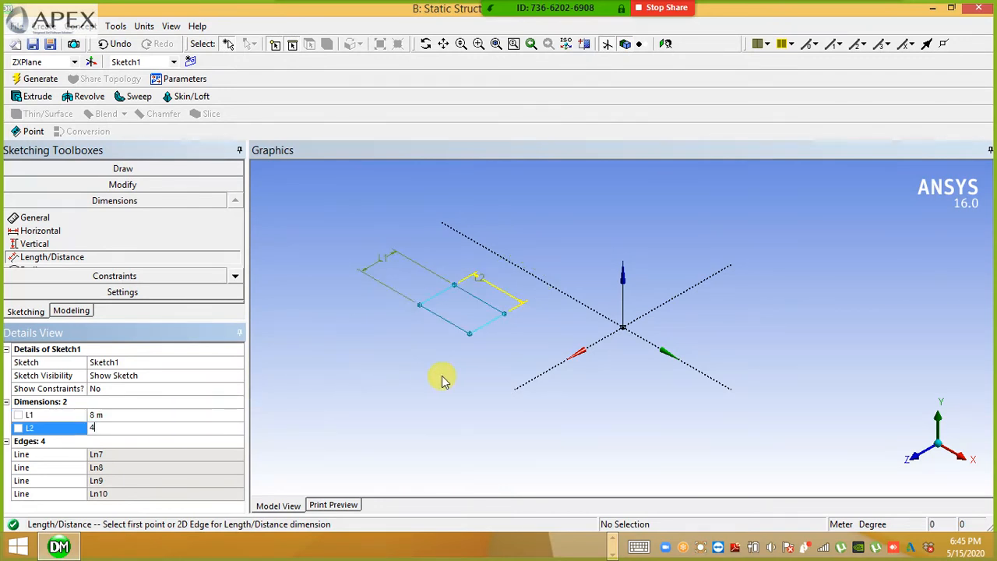
left_click(550, 316)
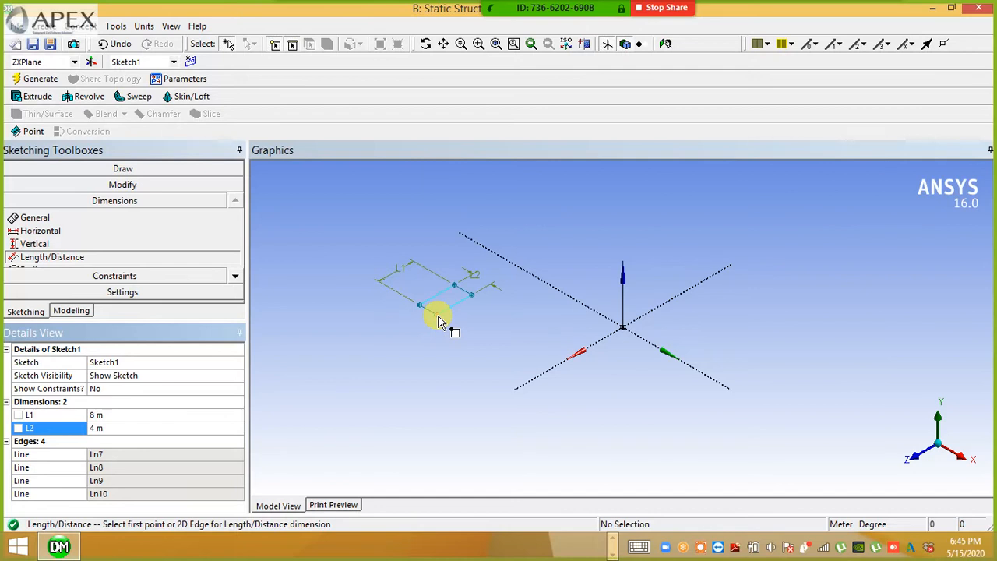
- Examine the dimensioned rectangle close up and relative to the origin, both isometrically and face-on to the sketch plane
left_click(479, 48)
left_click_drag(351, 247, 445, 316)
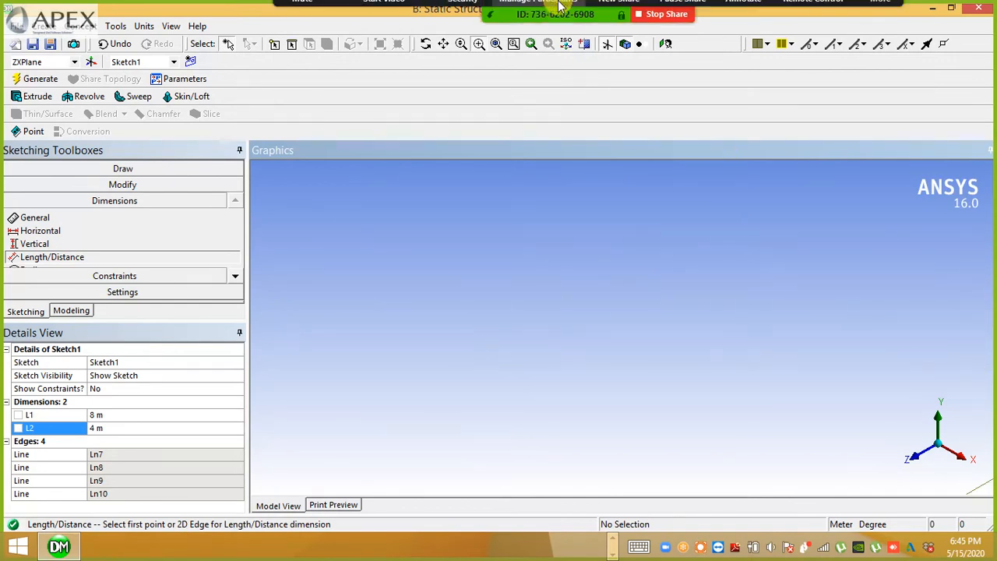
left_click(939, 452)
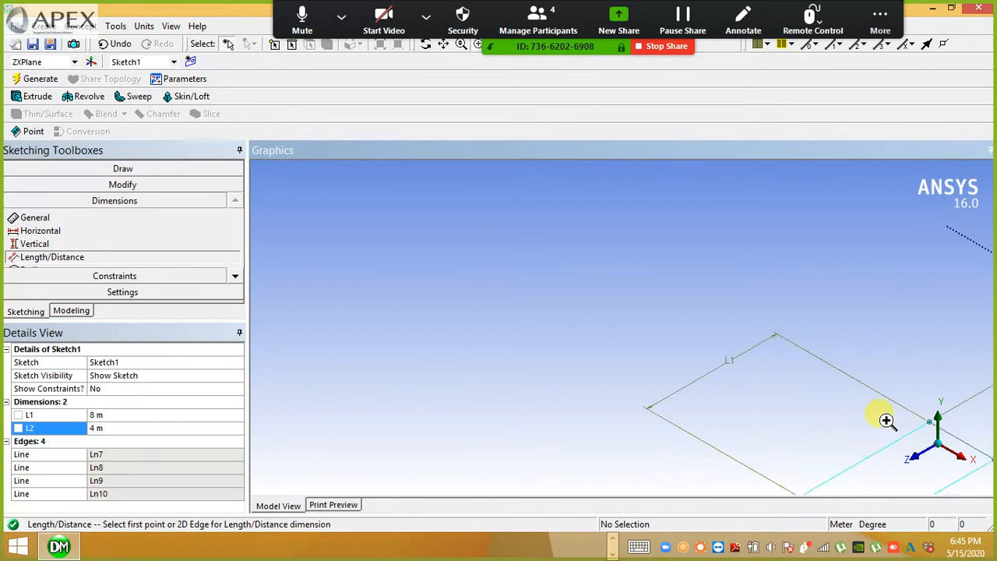
scroll(759, 434, "up", 5)
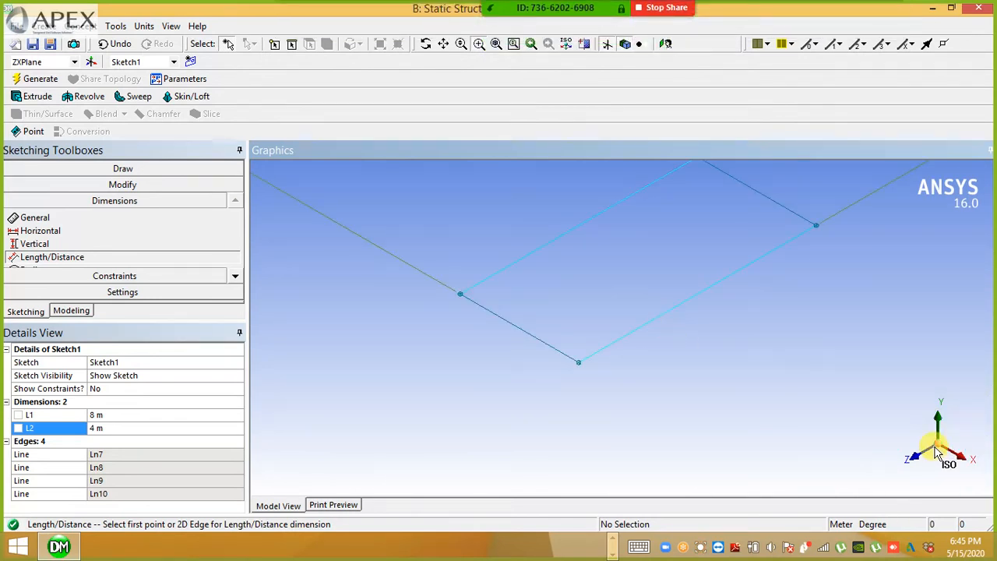
left_click(667, 45)
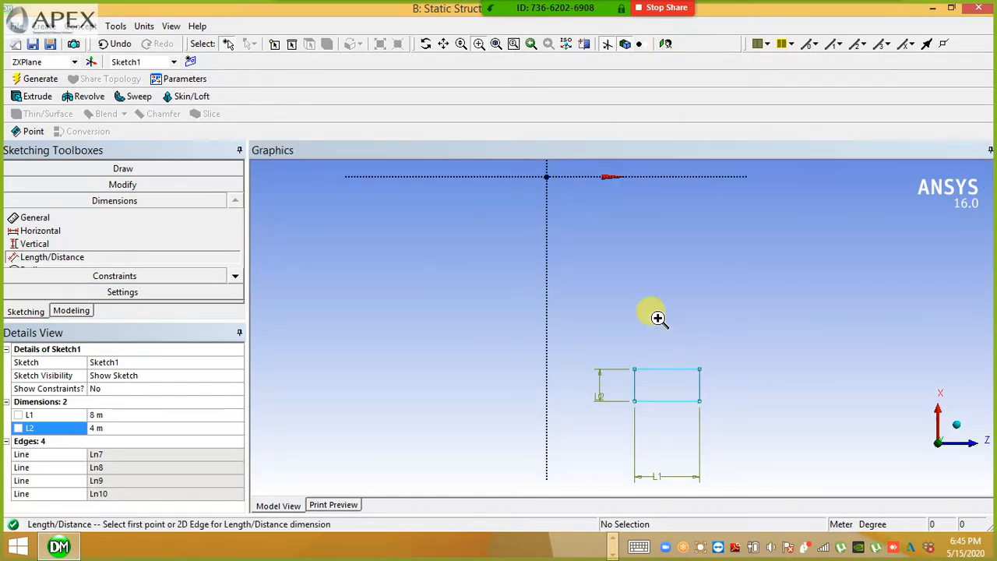
left_click_drag(604, 345, 727, 416)
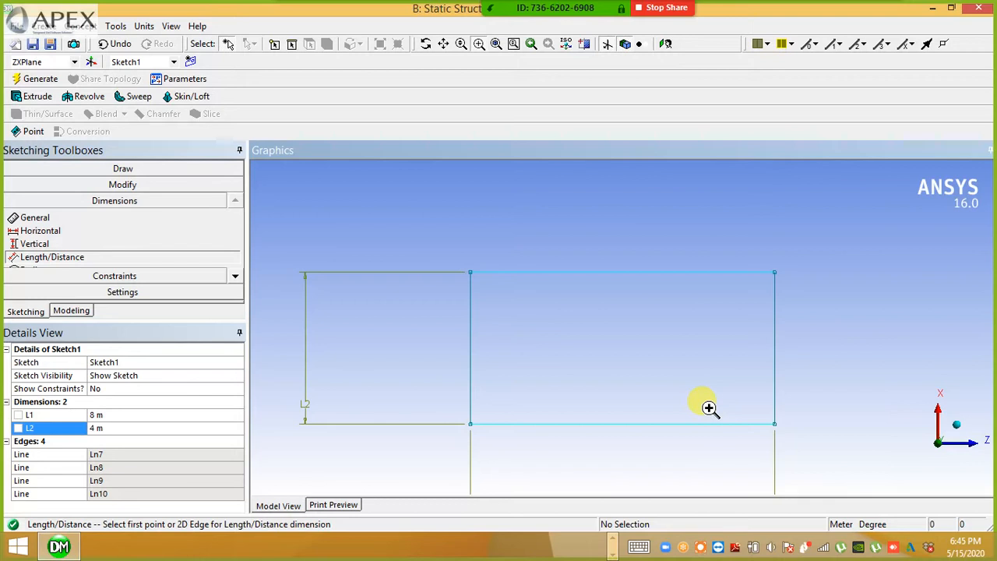
left_click(957, 431)
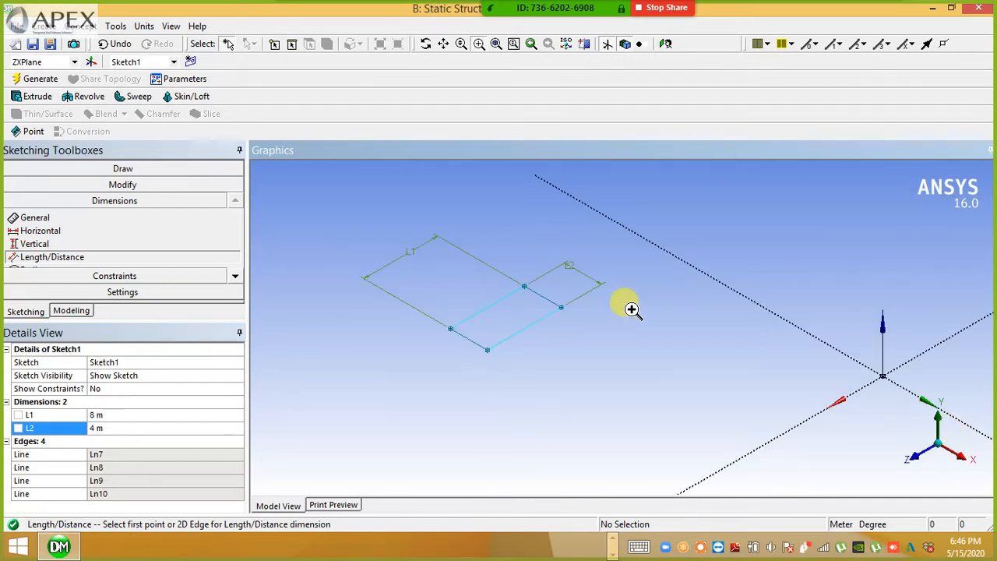
scroll(634, 307, "down", 3)
scroll(636, 311, "down", 4)
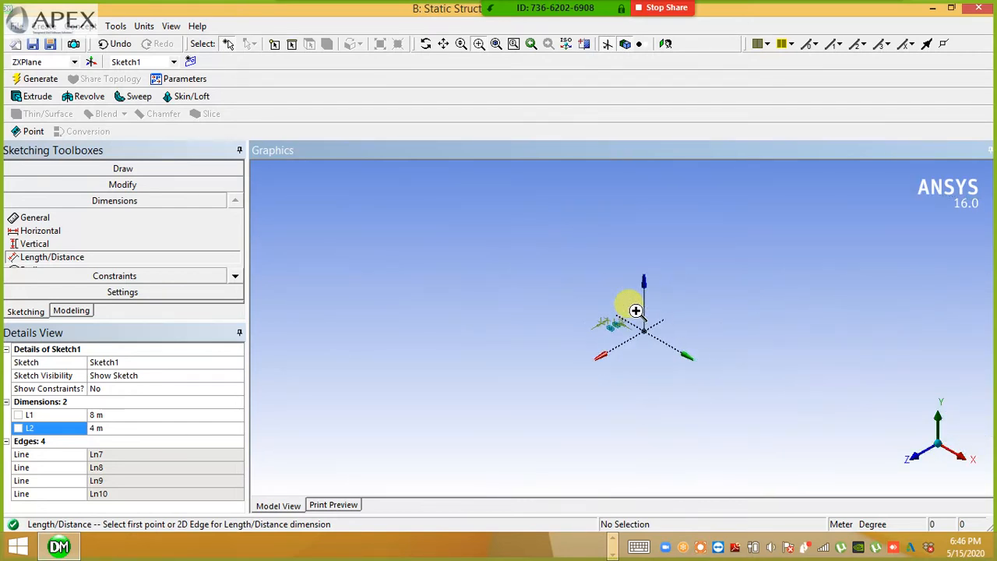
scroll(636, 311, "down", 3)
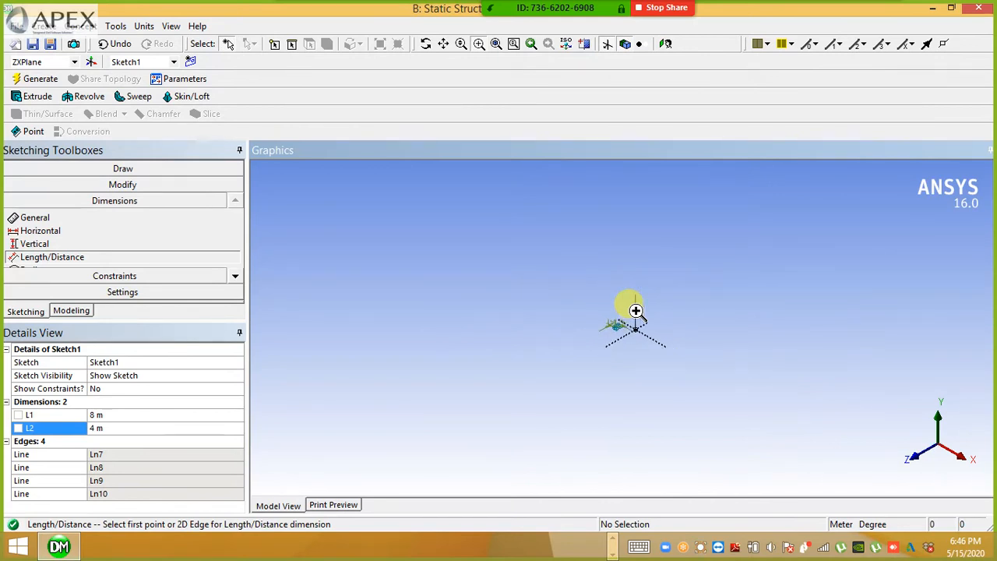
left_click(667, 45)
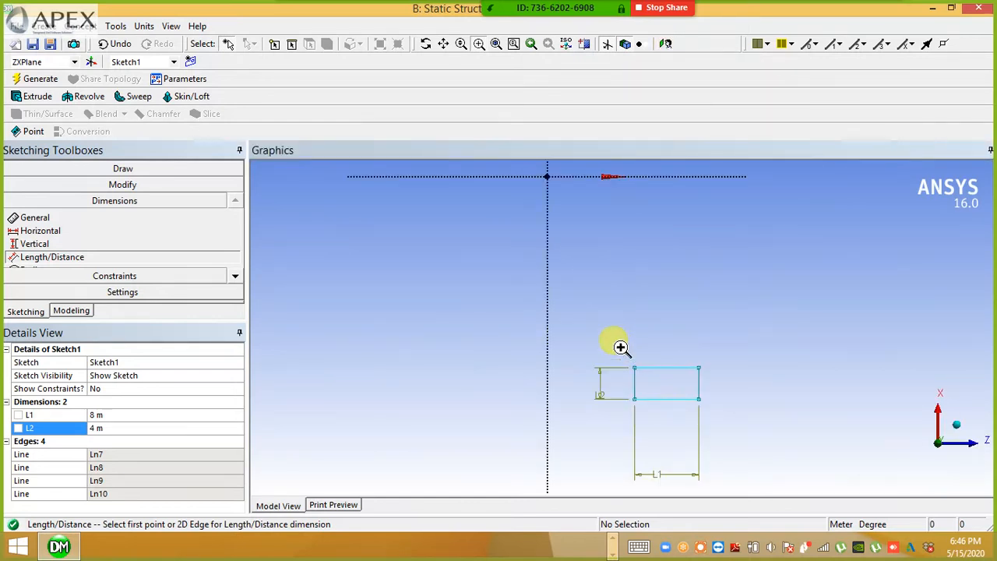
left_click_drag(597, 343, 749, 435)
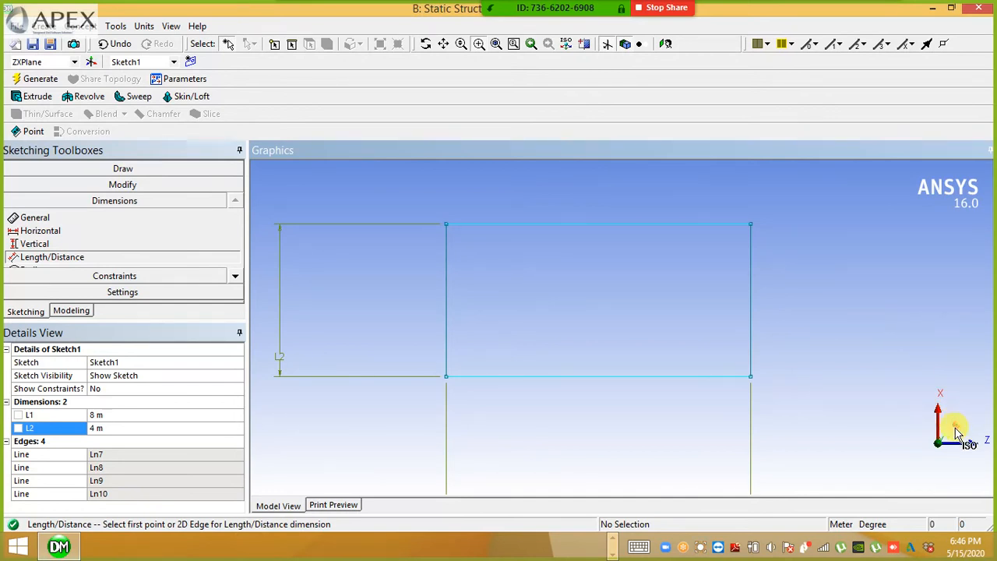
- Switch from sketching to modeling mode and examine the rectangle close up in an isometric view
left_click(79, 316)
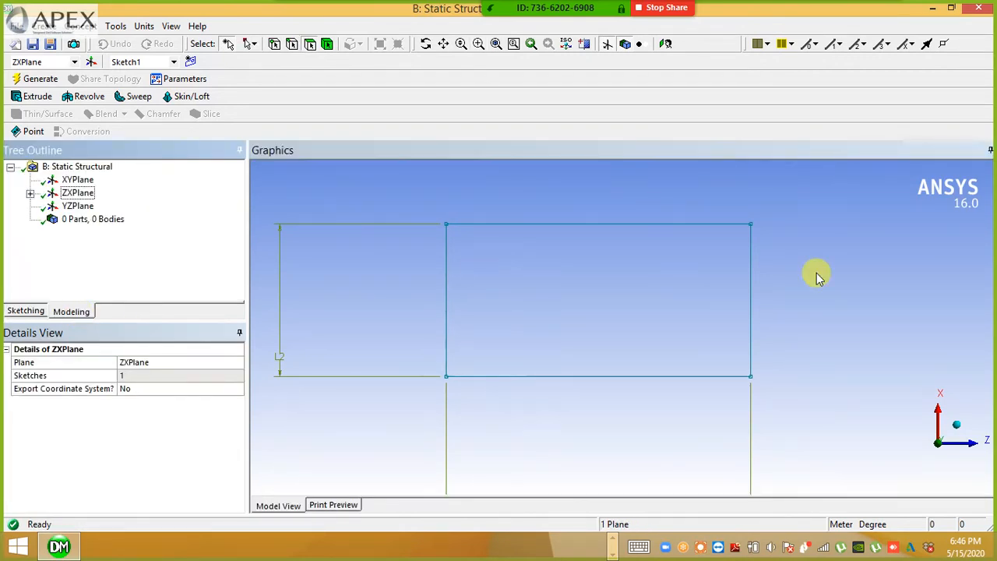
left_click(960, 429)
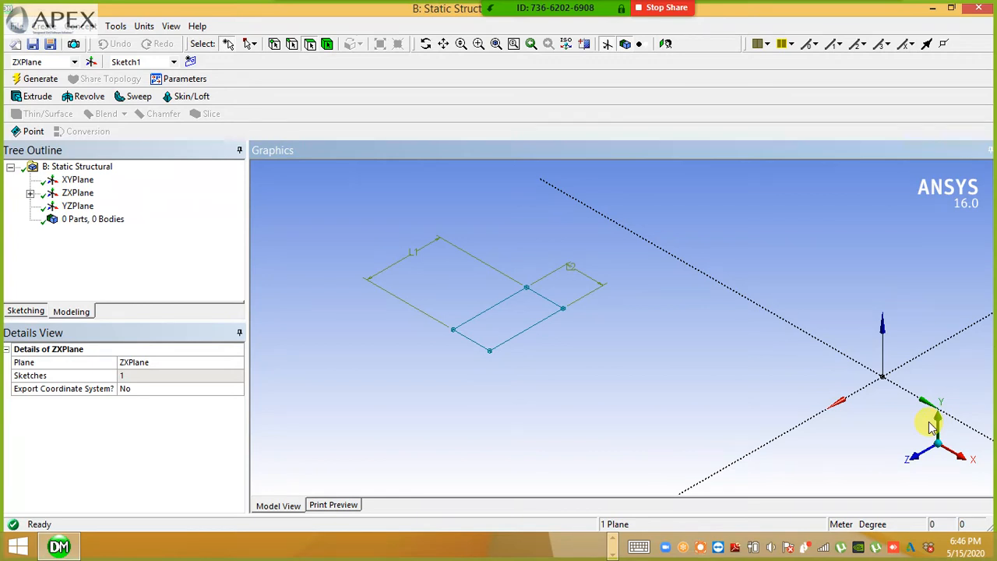
scroll(740, 301, "up", 1)
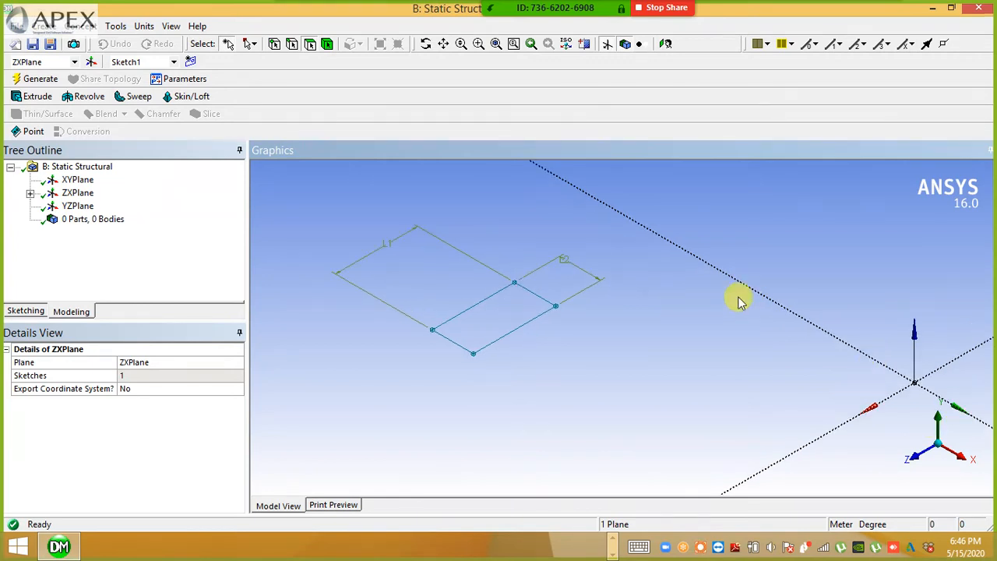
left_click(480, 45)
left_click(481, 46)
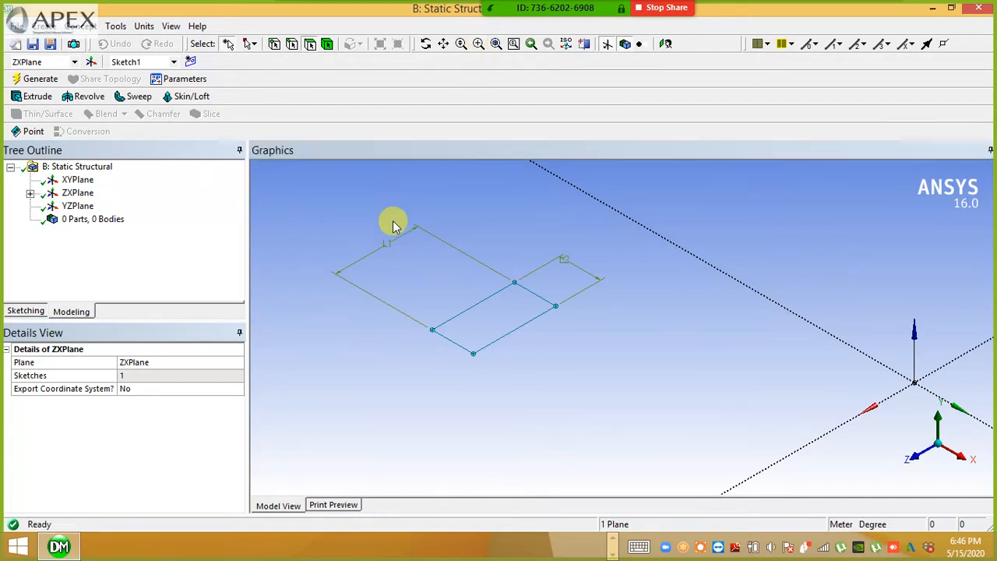
left_click(481, 45)
left_click_drag(382, 215, 443, 330)
mouse_move(444, 330)
left_mouse_down()
mouse_move(555, 494)
mouse_move(566, 494)
left_mouse_up()
scroll(541, 399, "down", 5)
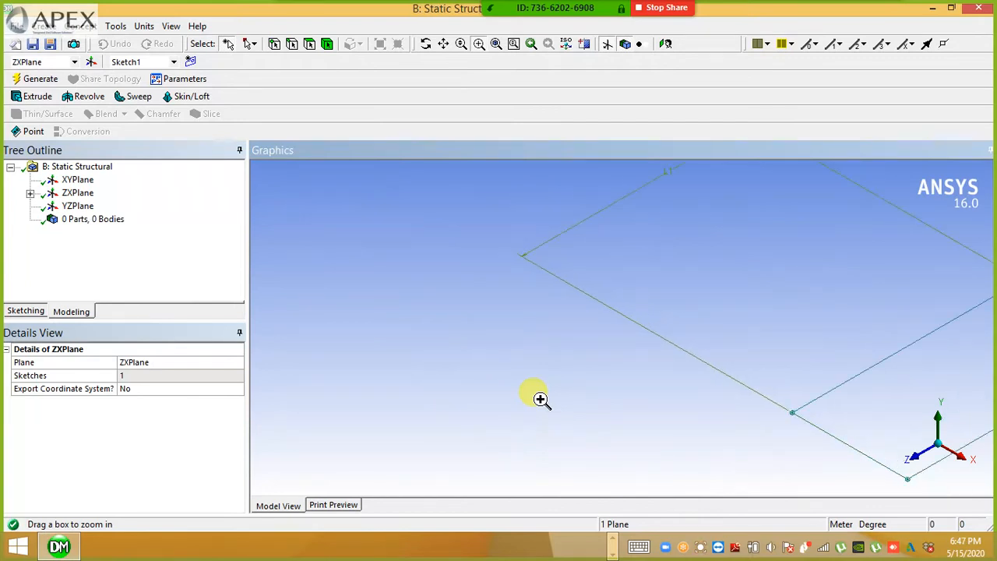
left_click_drag(633, 280, 890, 444)
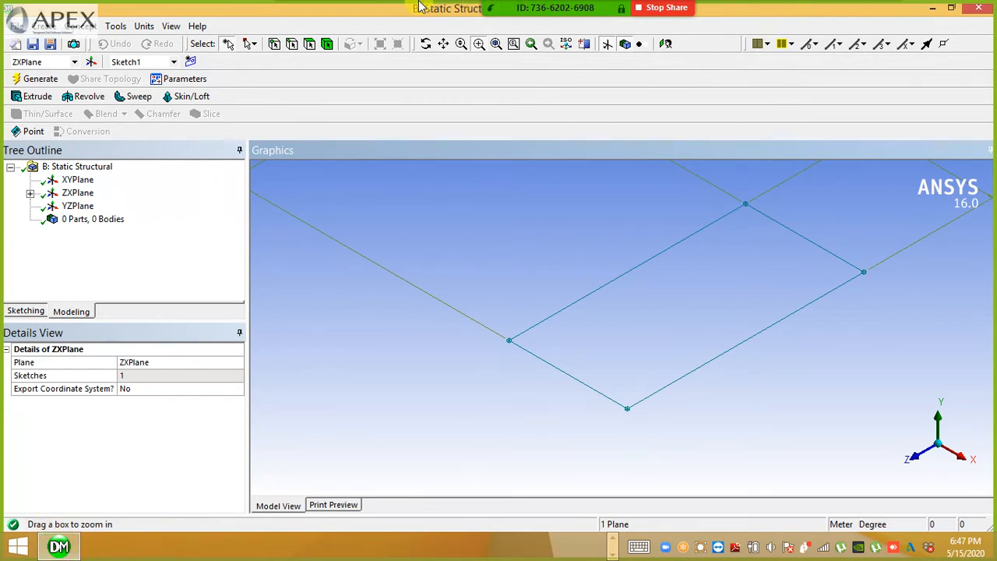
mouse_move(615, 7)
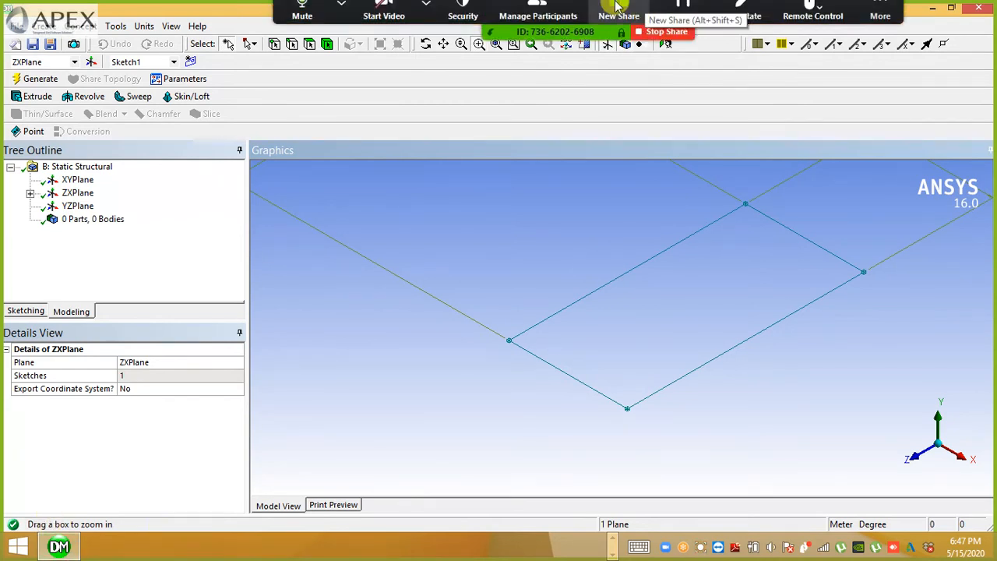
left_click(303, 21)
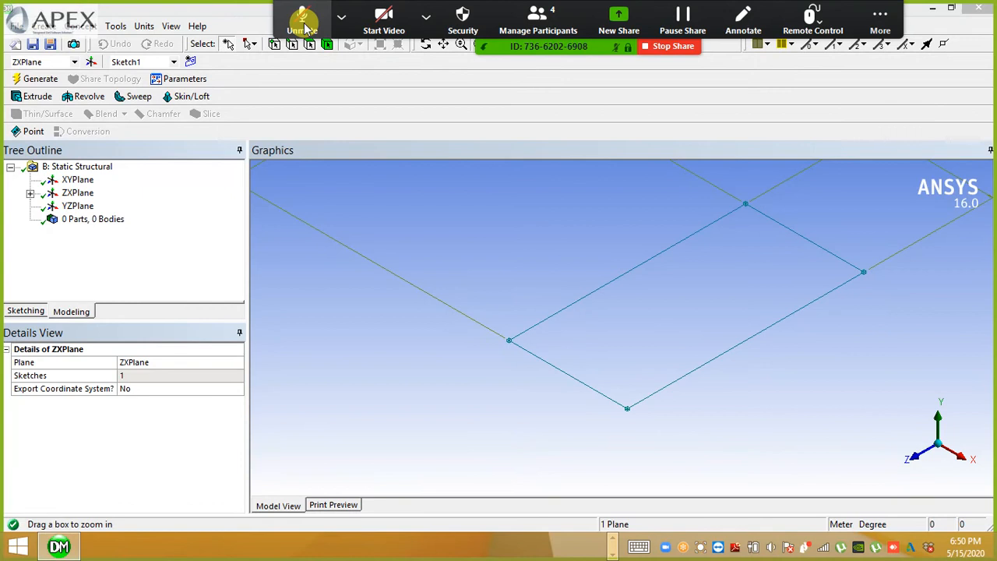
left_click(304, 23)
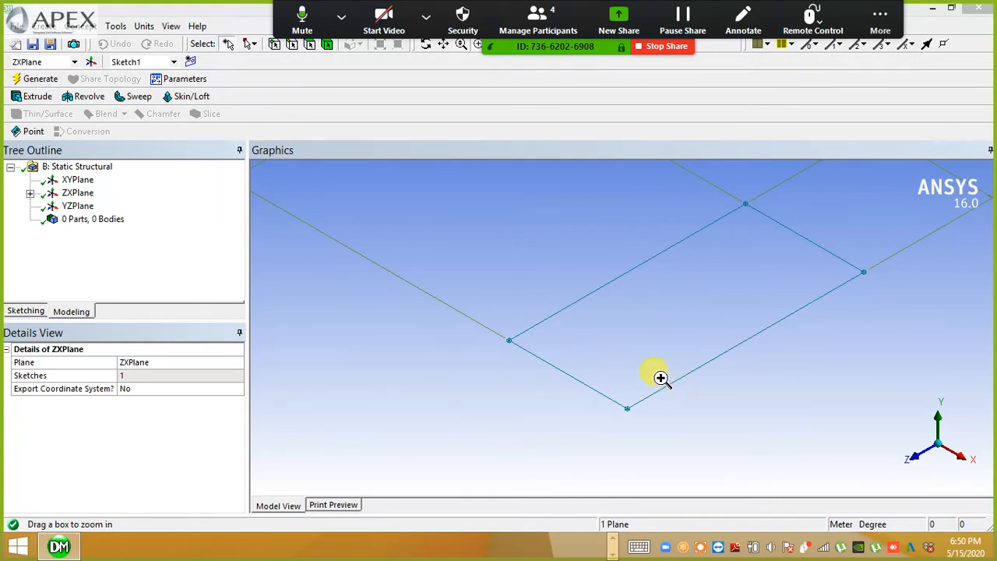
- Extrude the rectangle sketch on the ZXPlane to a depth of 0.3 m and generate the slab
left_click(30, 194)
left_click(29, 195)
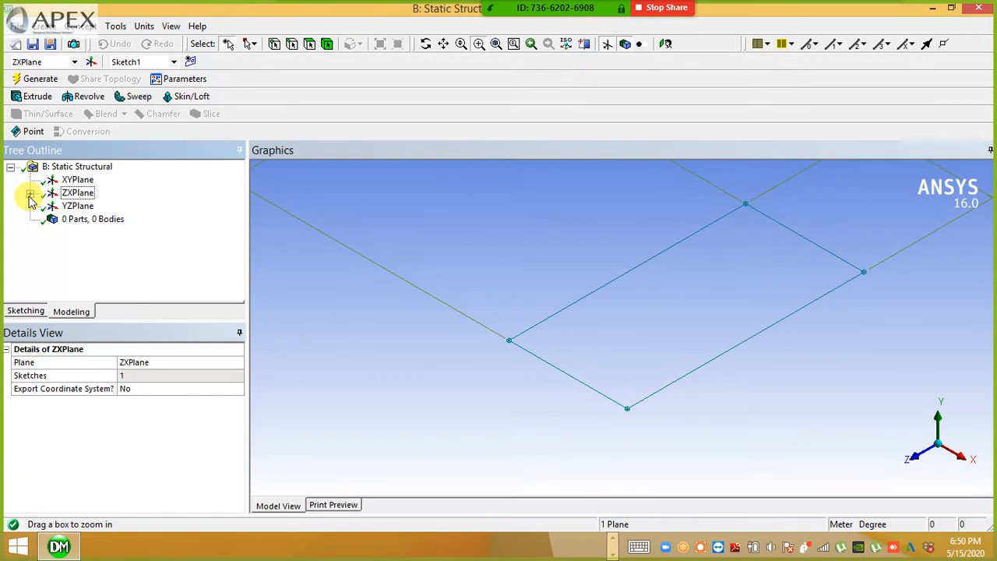
left_click(29, 194)
left_click(88, 206)
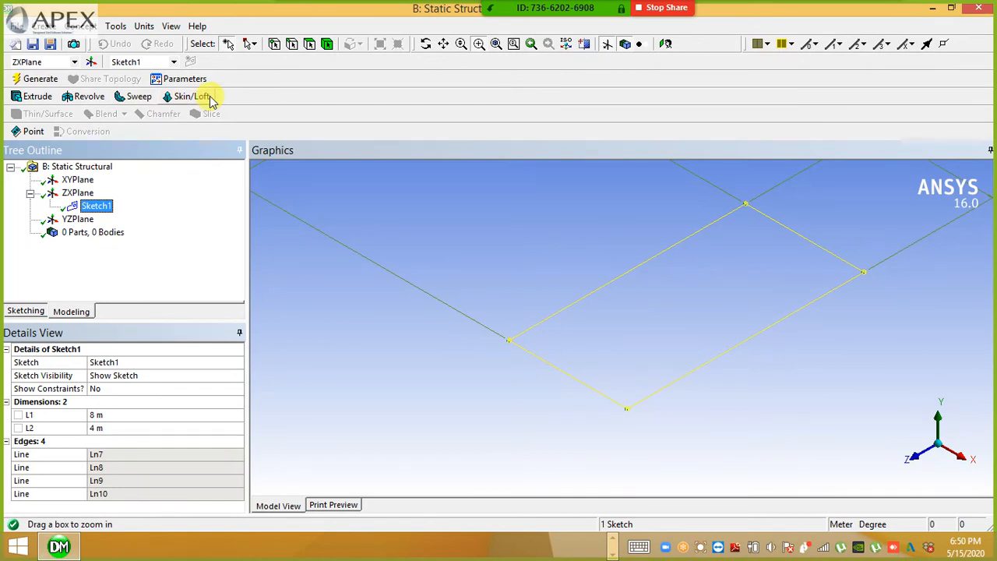
left_click(21, 99)
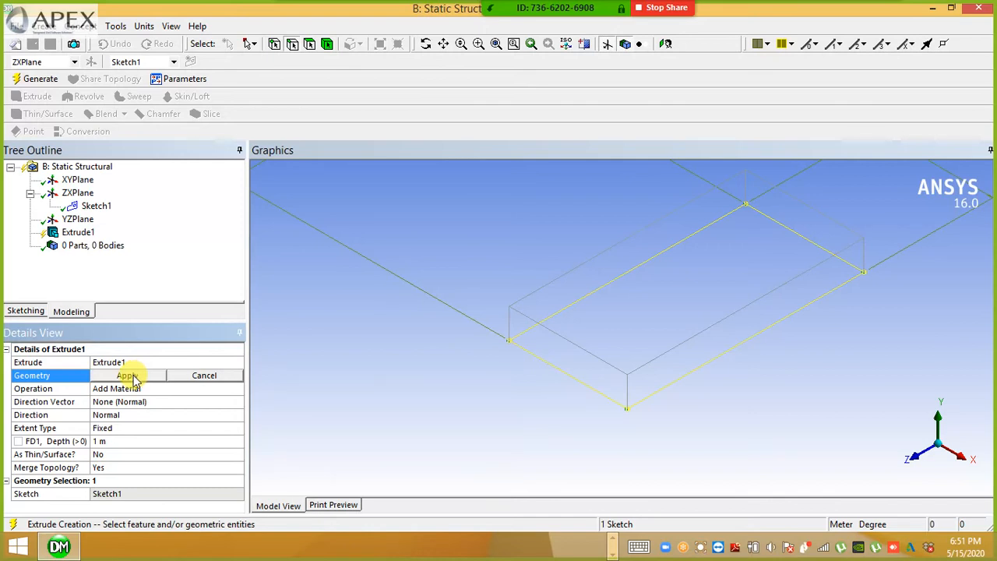
left_click(129, 376)
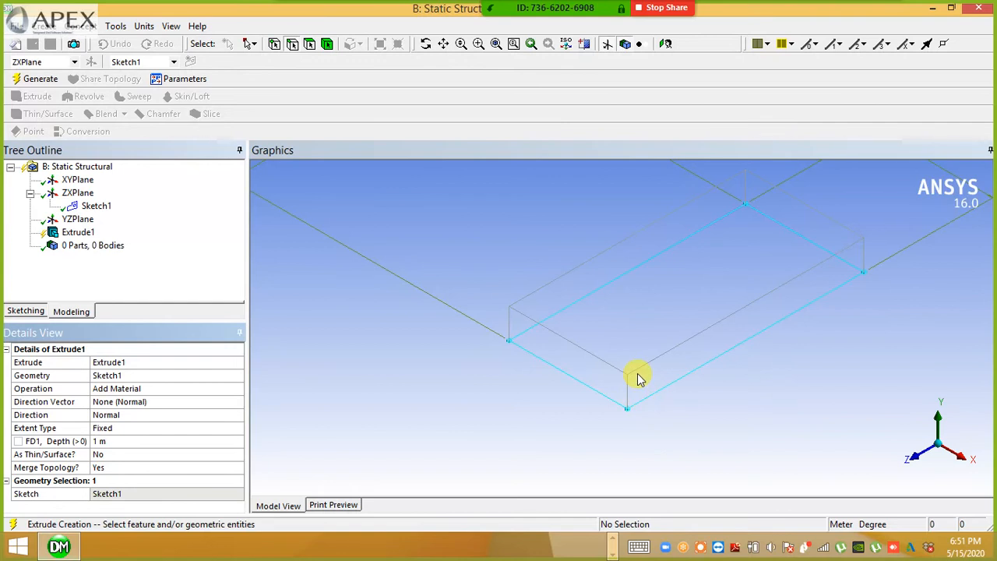
left_click(99, 441)
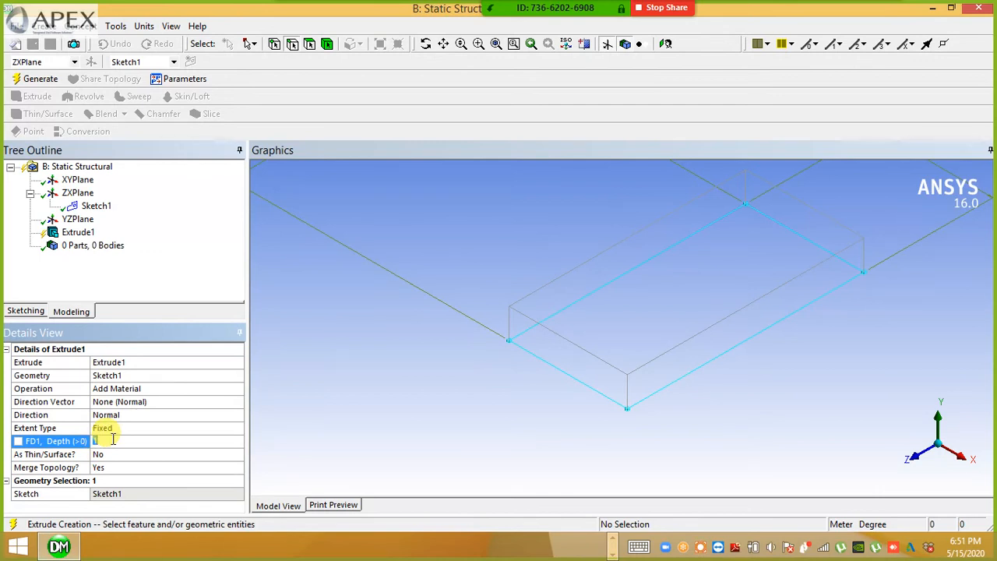
type("0.")
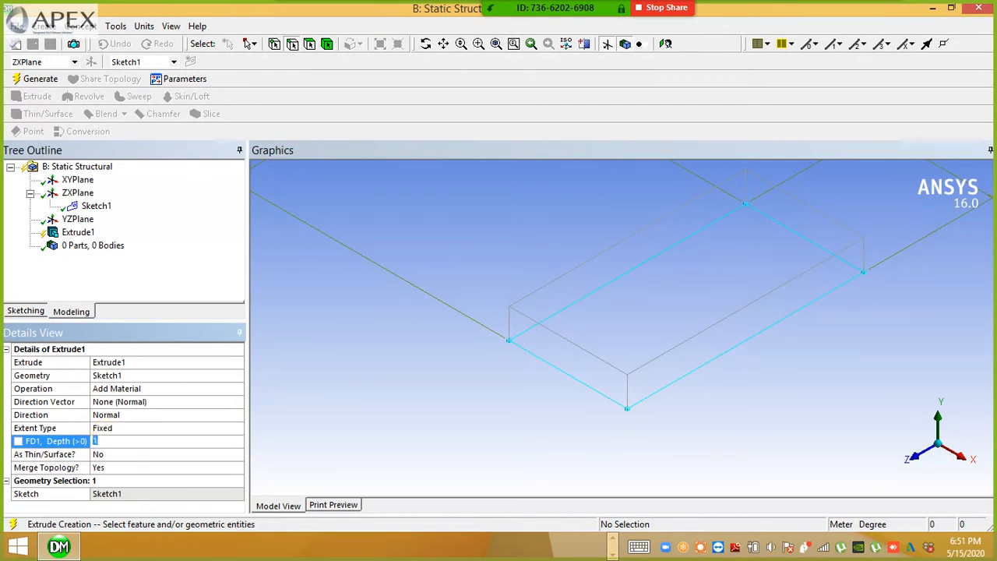
type("3")
left_click(37, 84)
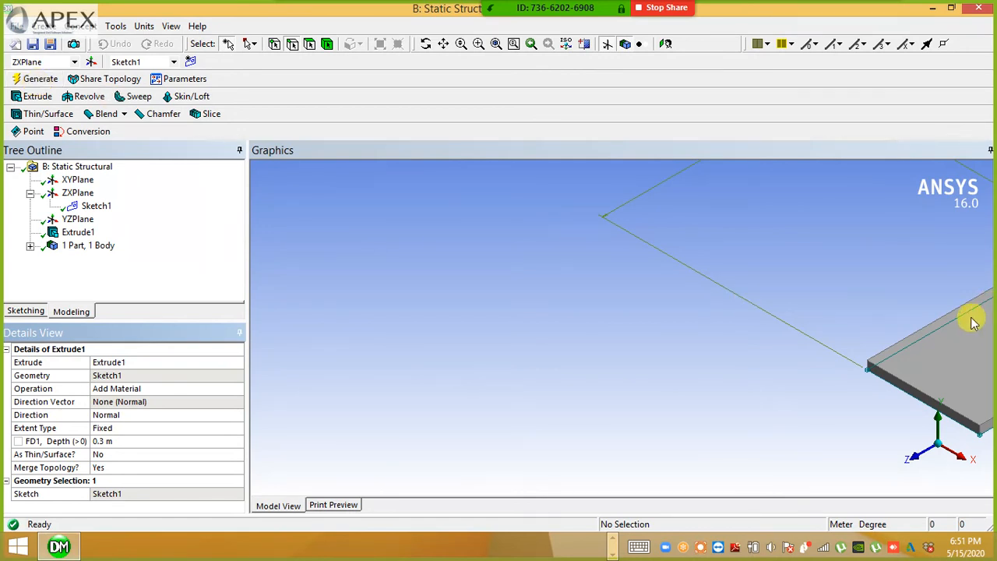
- Examine the extruded slab close up in isometric views and face-on from below, including its position relative to the origin
left_click(666, 45)
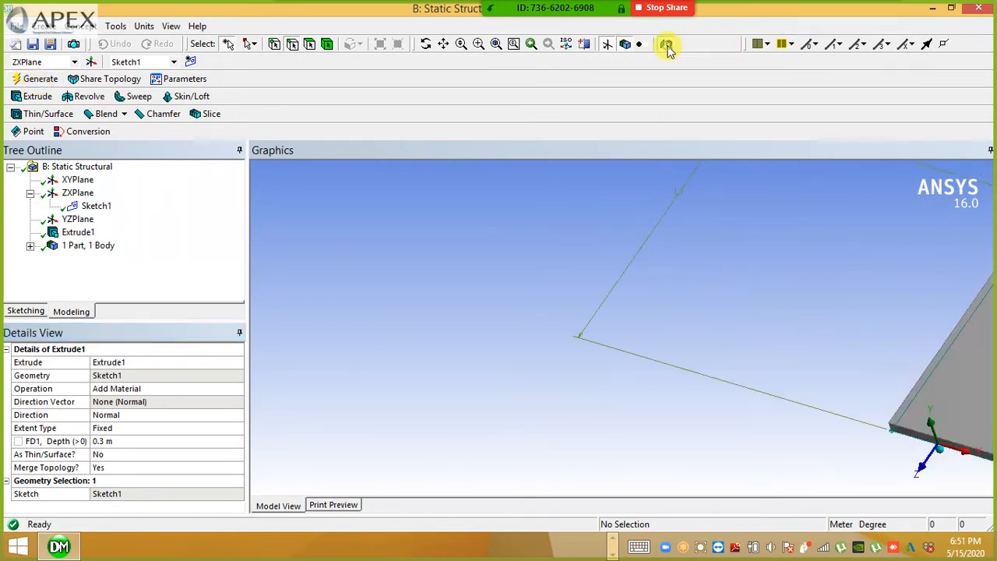
left_click(963, 431)
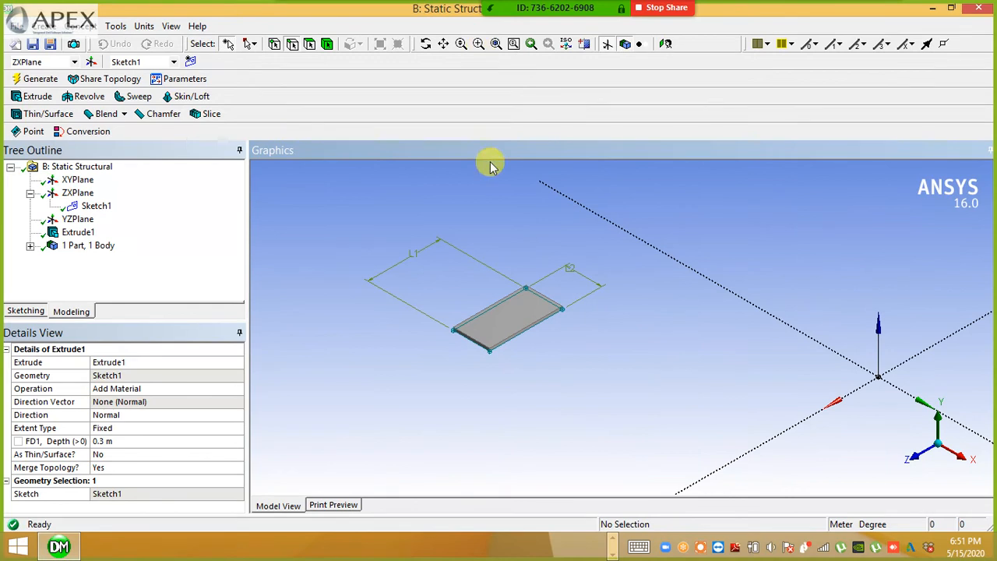
left_click(478, 43)
left_click_drag(451, 288, 573, 375)
left_click_drag(413, 231, 610, 320)
scroll(609, 319, "down", 5)
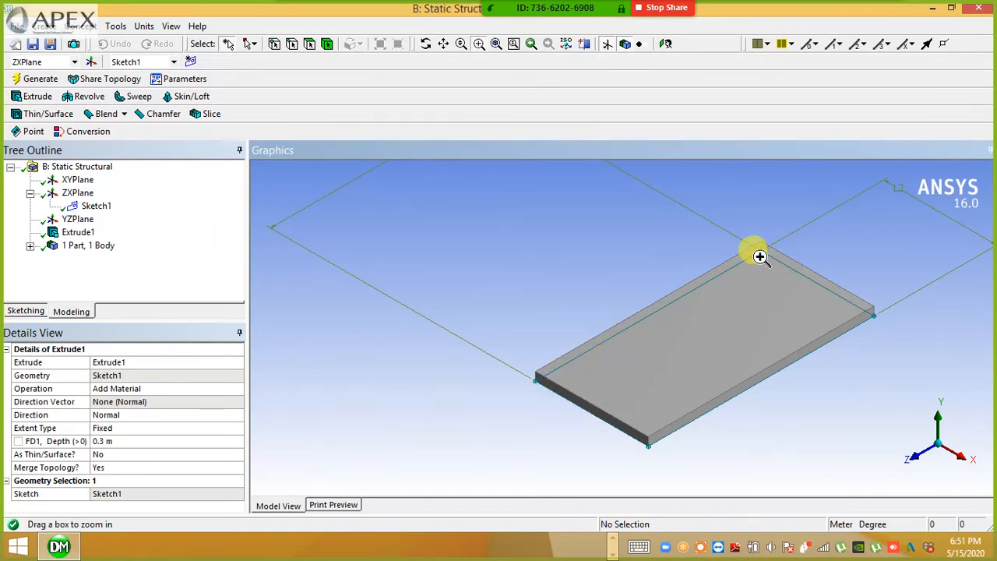
left_click(935, 428)
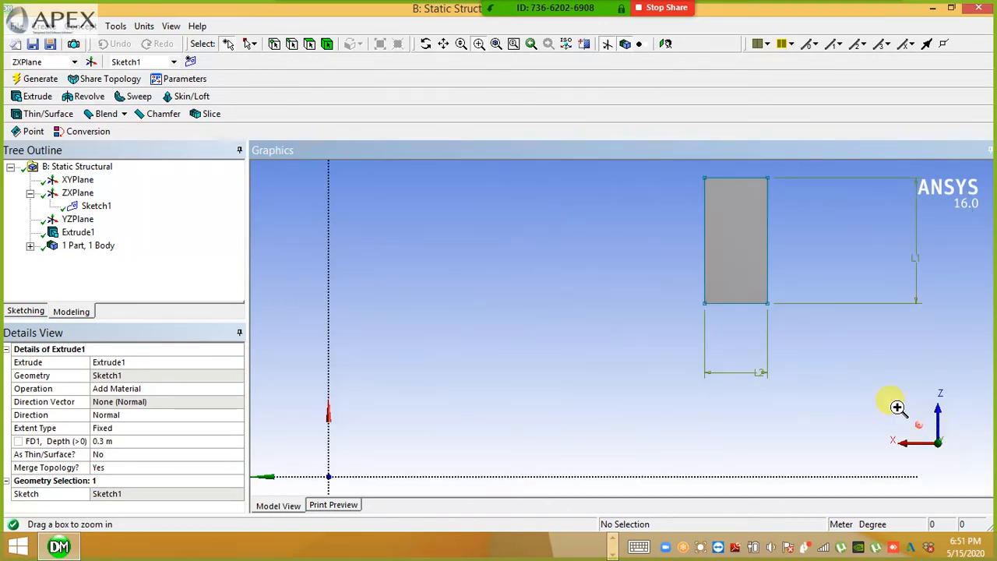
left_click_drag(701, 172, 751, 264)
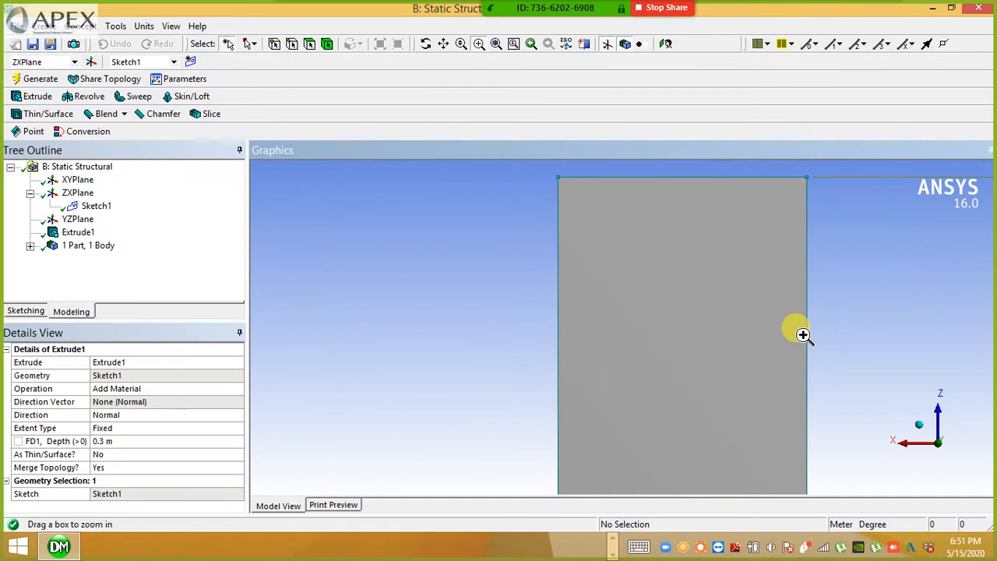
left_click(919, 431)
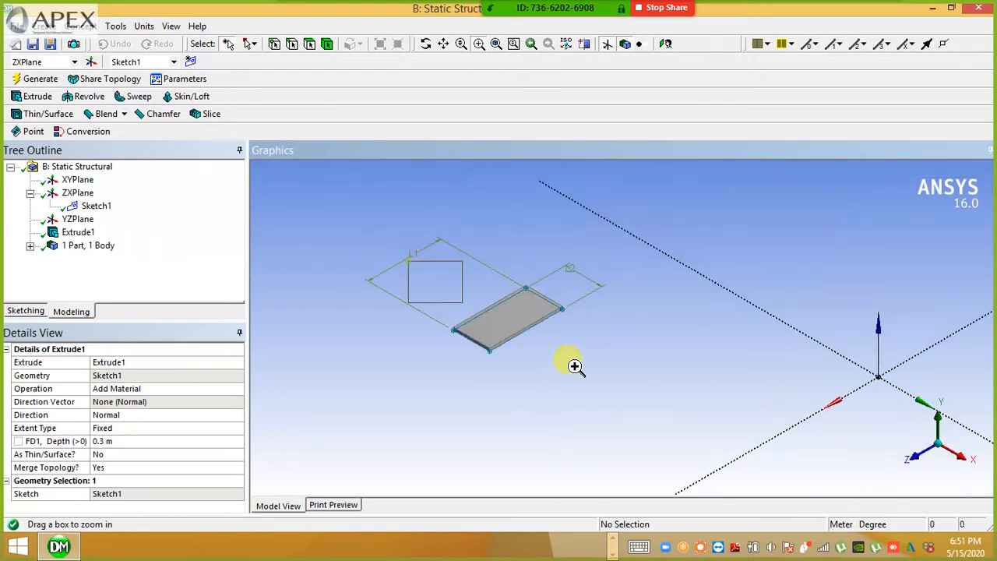
left_click_drag(574, 366, 621, 397)
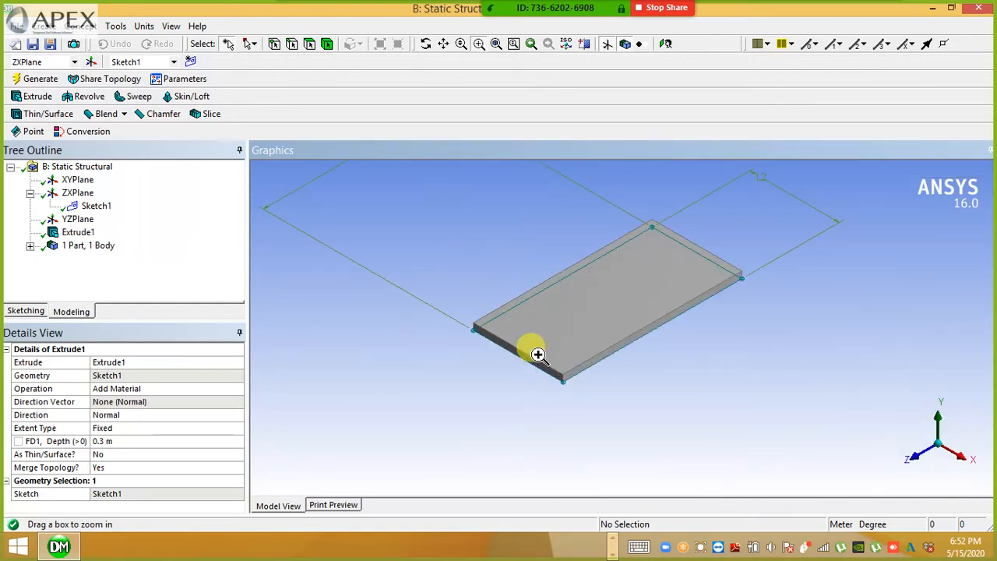
- Create a new plane of type From Face with the slab's top face as base face, and generate it
left_click(91, 64)
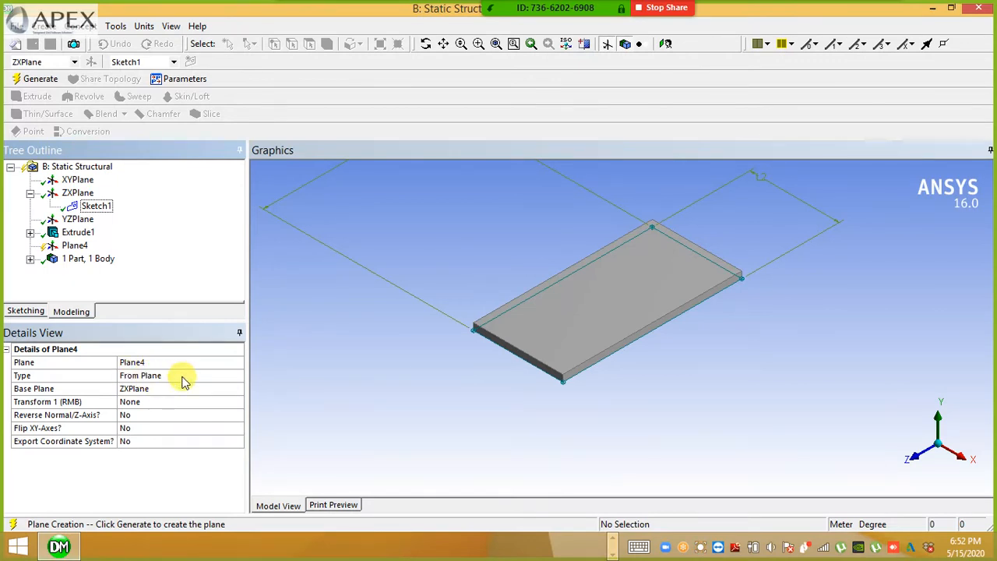
left_click(229, 378)
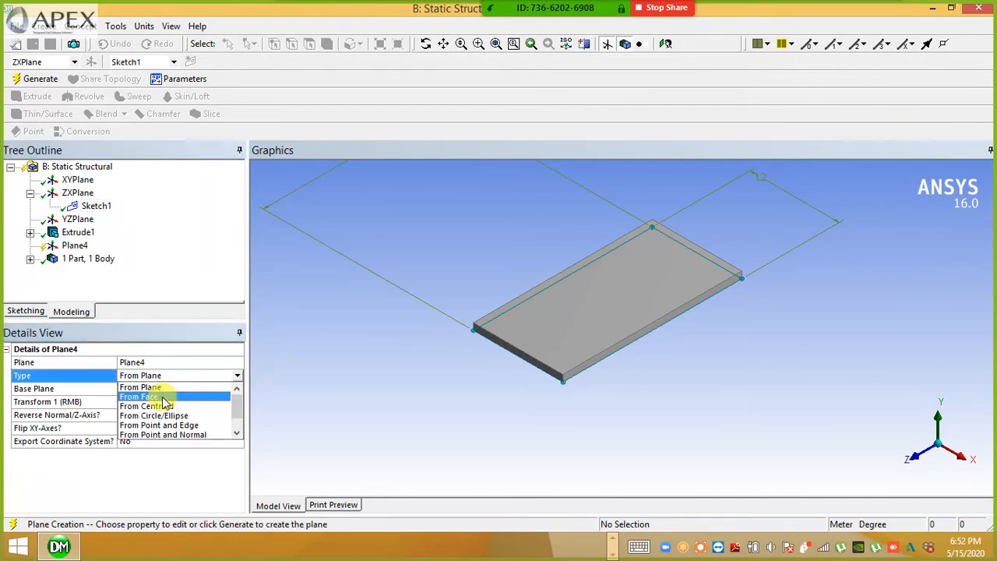
left_click(164, 398)
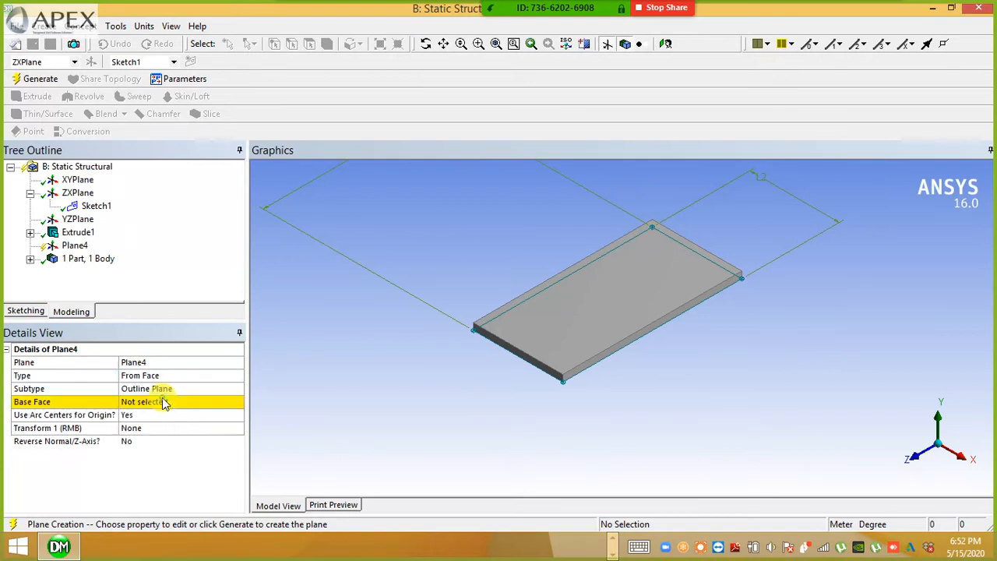
left_click(142, 402)
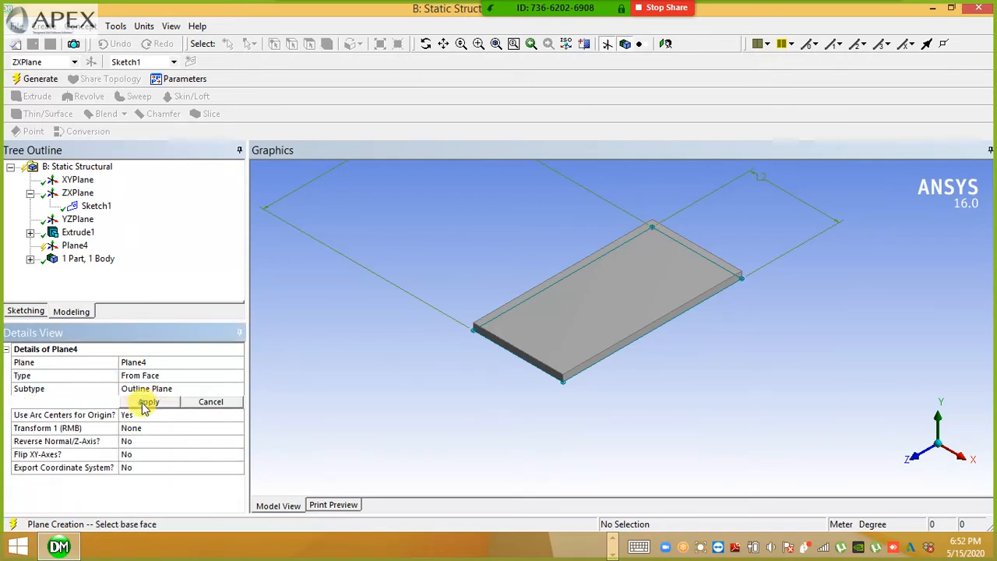
left_click(508, 330)
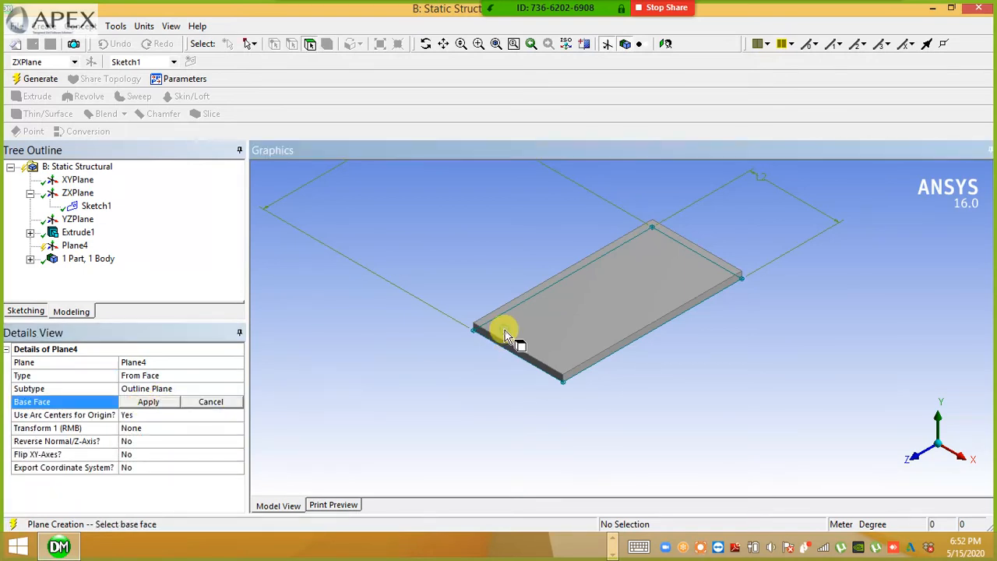
left_click(148, 401)
left_click(31, 82)
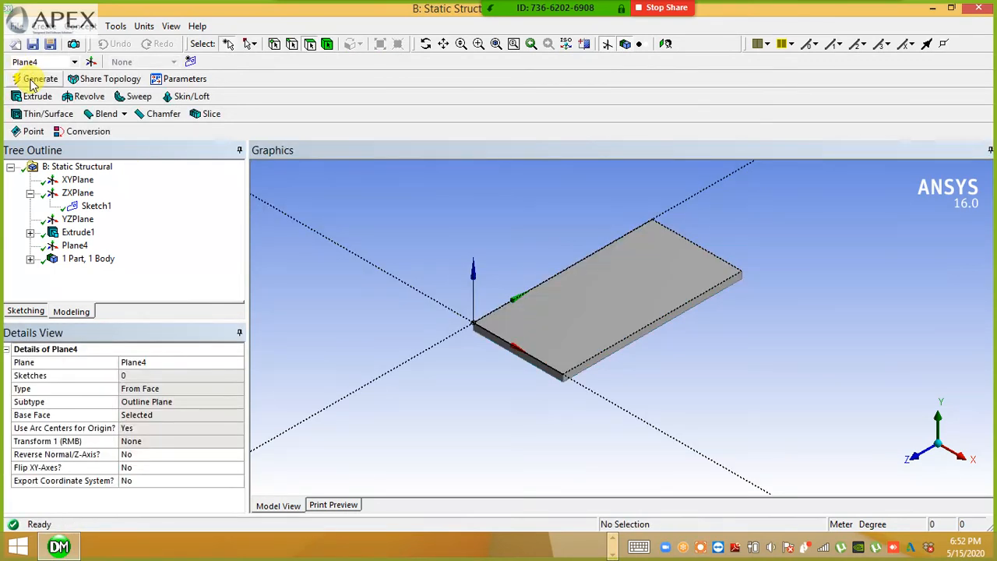
- Sketch two rectangles spanning the slab's full width on the new plane, about 1.57 m deep at the far end and 1.48 m at the origin end
left_click(27, 312)
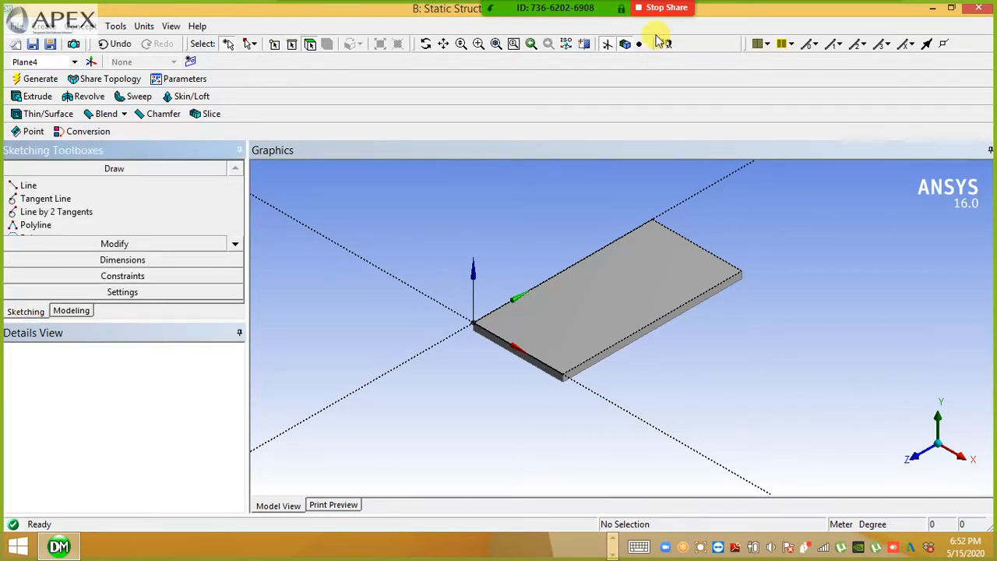
left_click(666, 45)
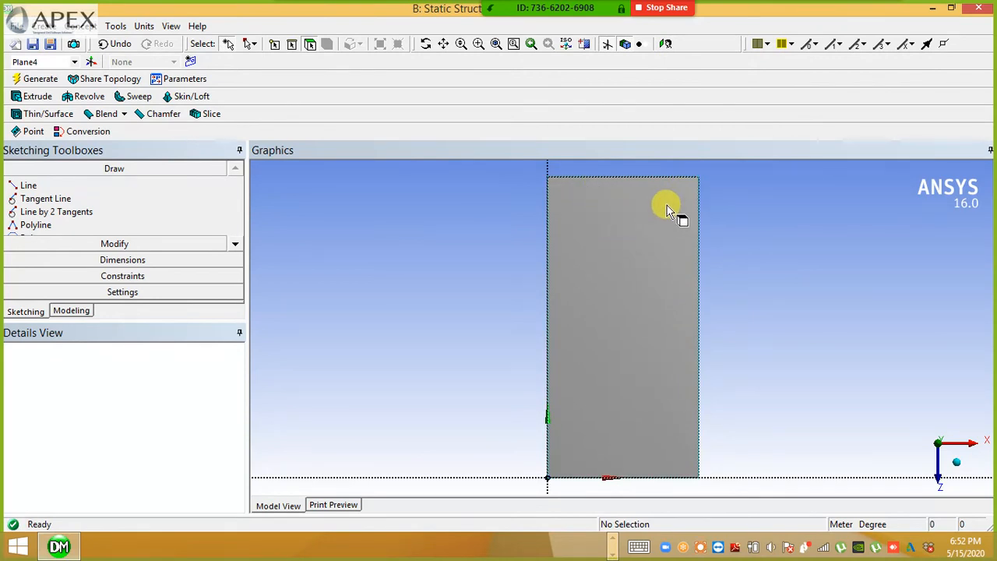
left_click(235, 245)
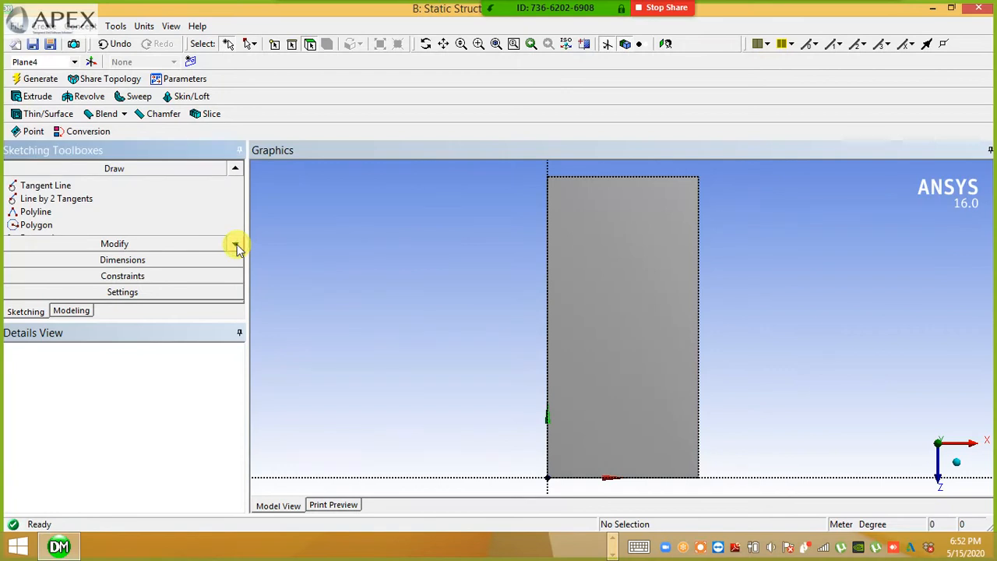
left_click(235, 245)
left_click(235, 244)
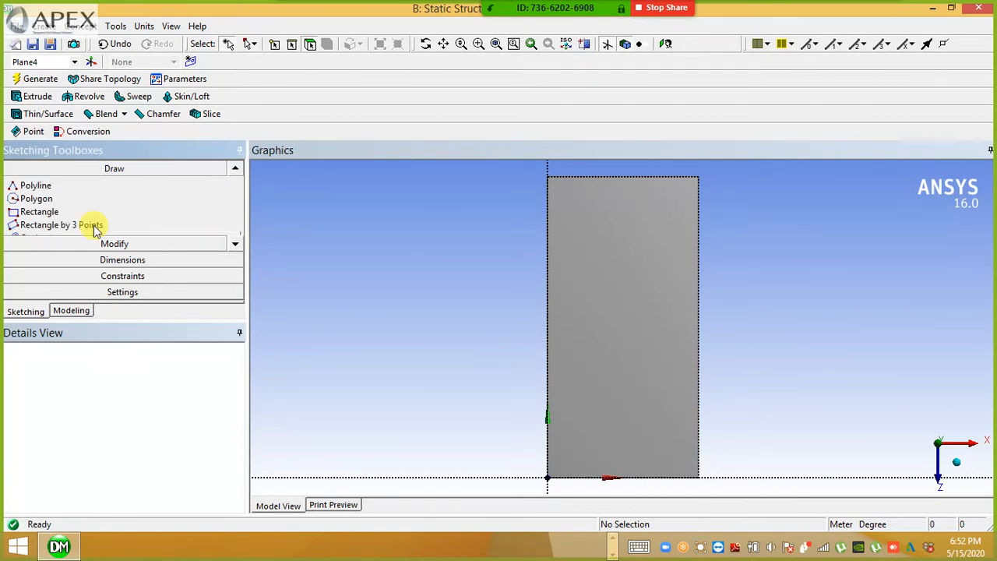
left_click(67, 211)
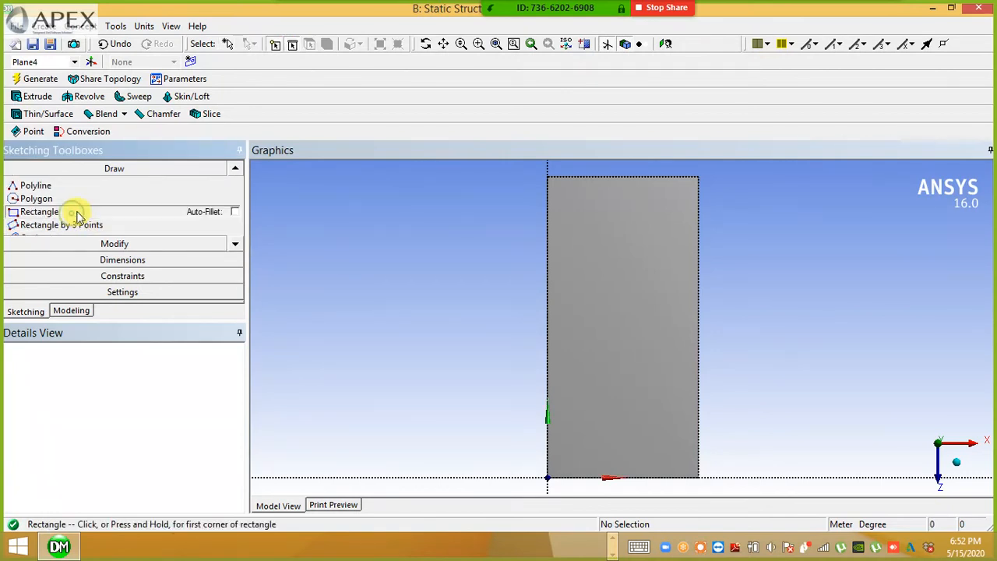
left_click(549, 173)
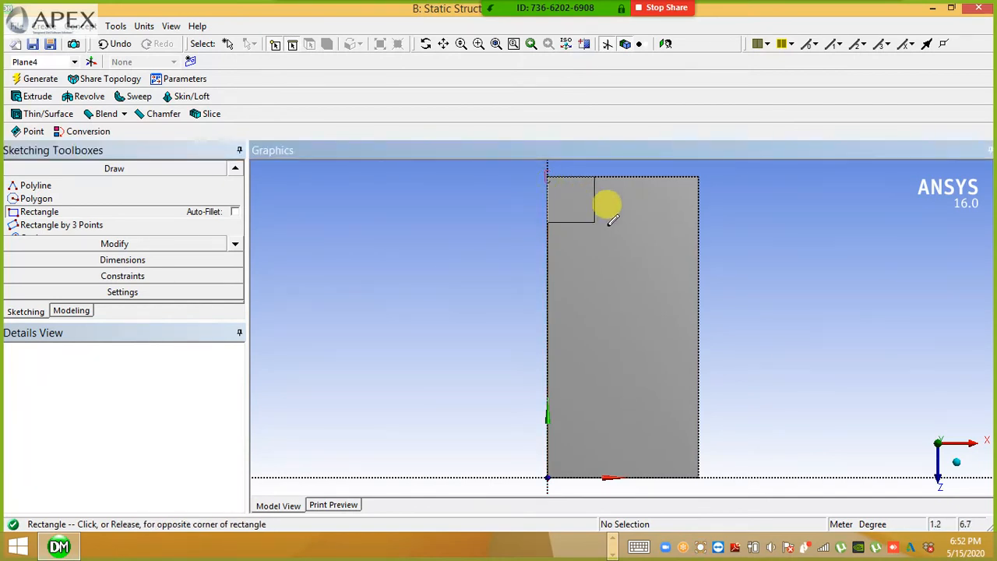
left_click(699, 235)
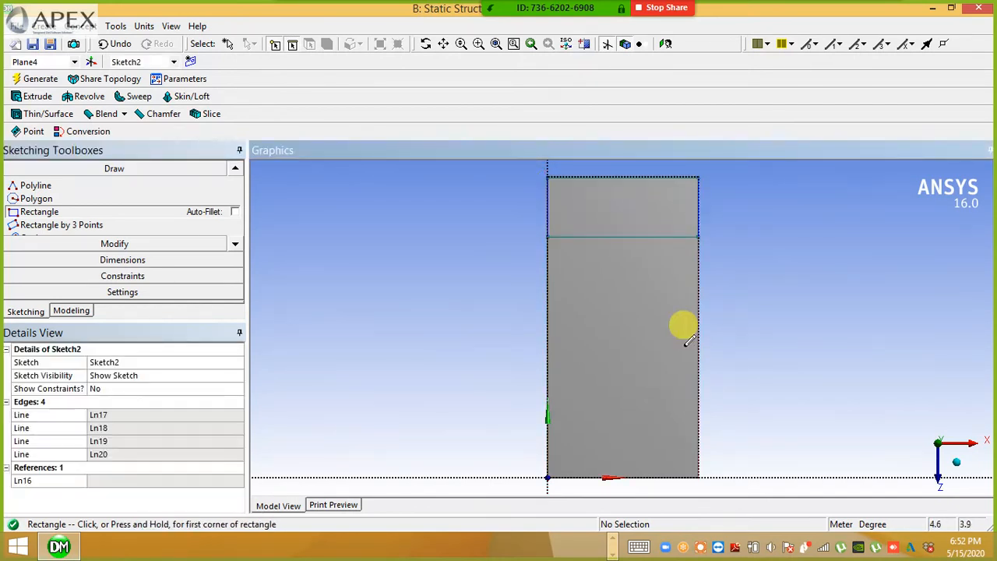
left_click(547, 476)
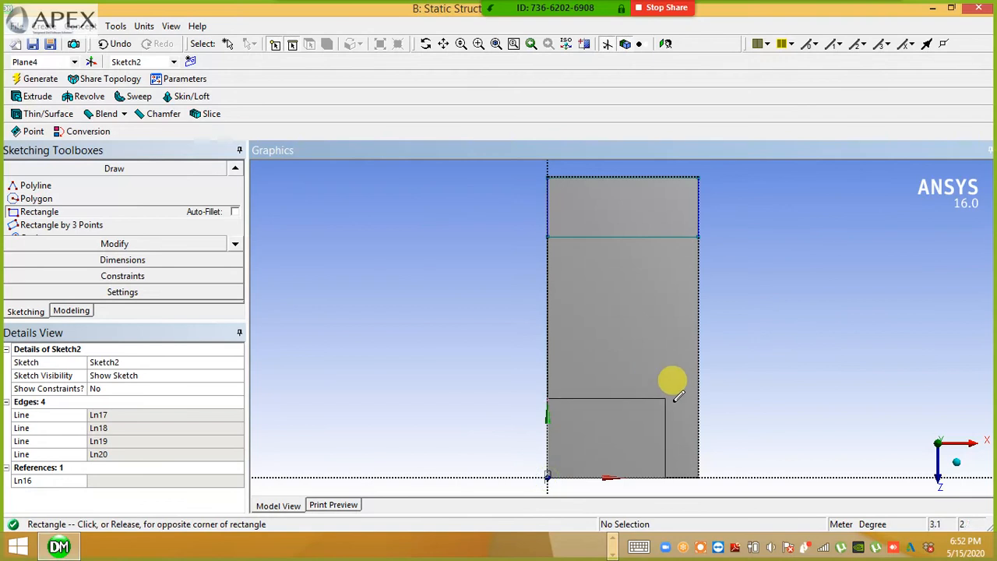
left_click(699, 421)
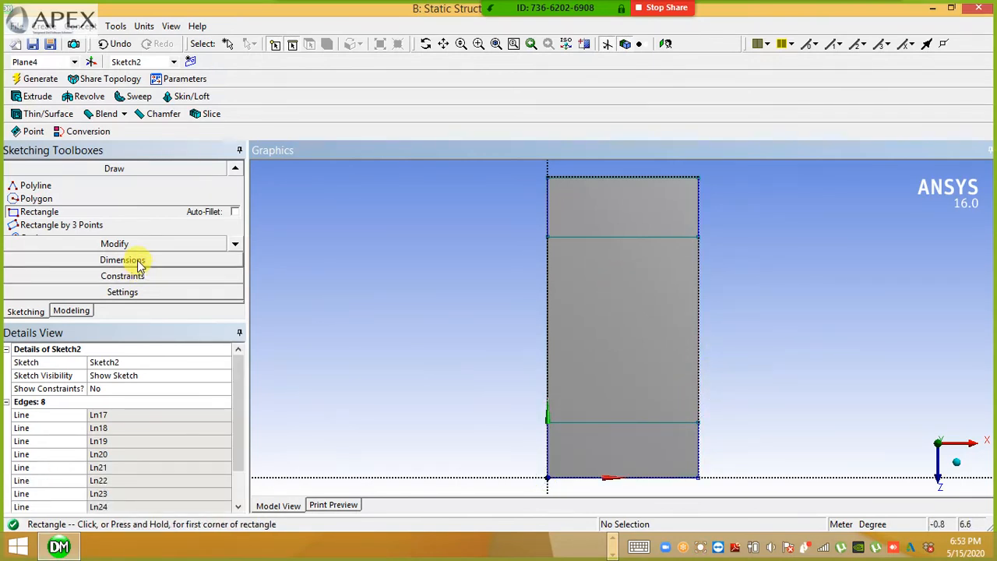
- Add General dimensions for the depths of both end rectangles, placed outside the slab's long edge through the plane origin
left_click(125, 261)
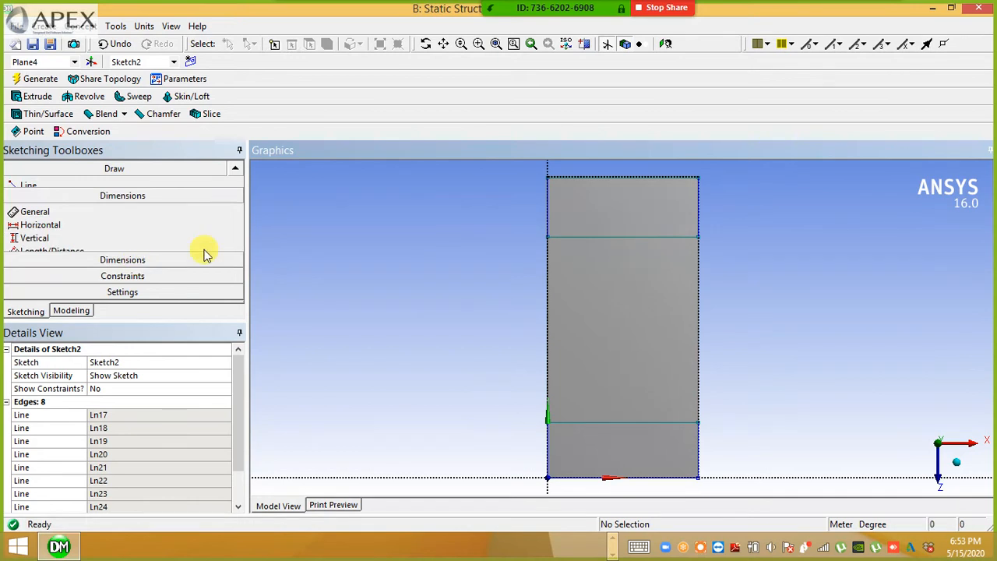
left_click(545, 204)
left_click(481, 193)
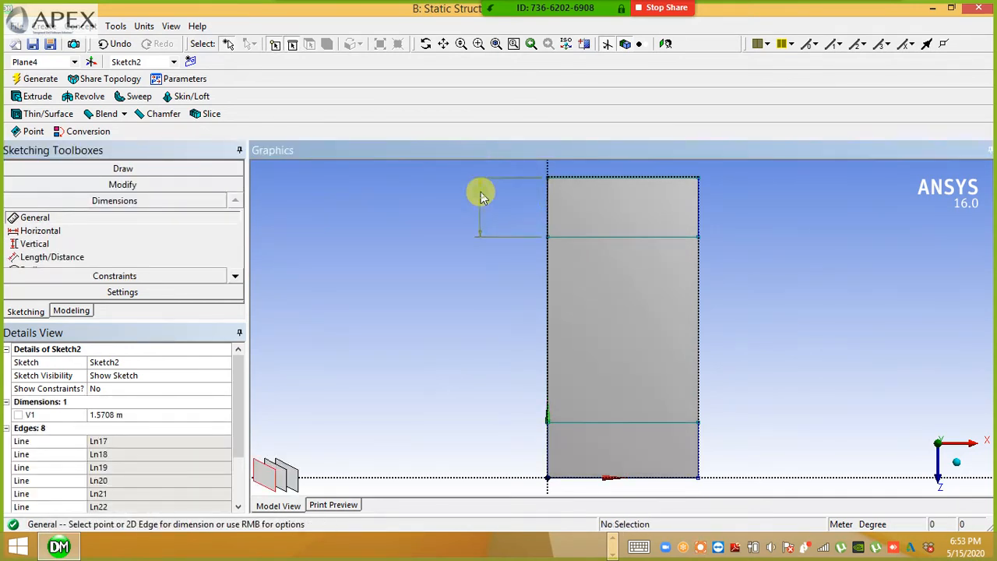
left_click(548, 440)
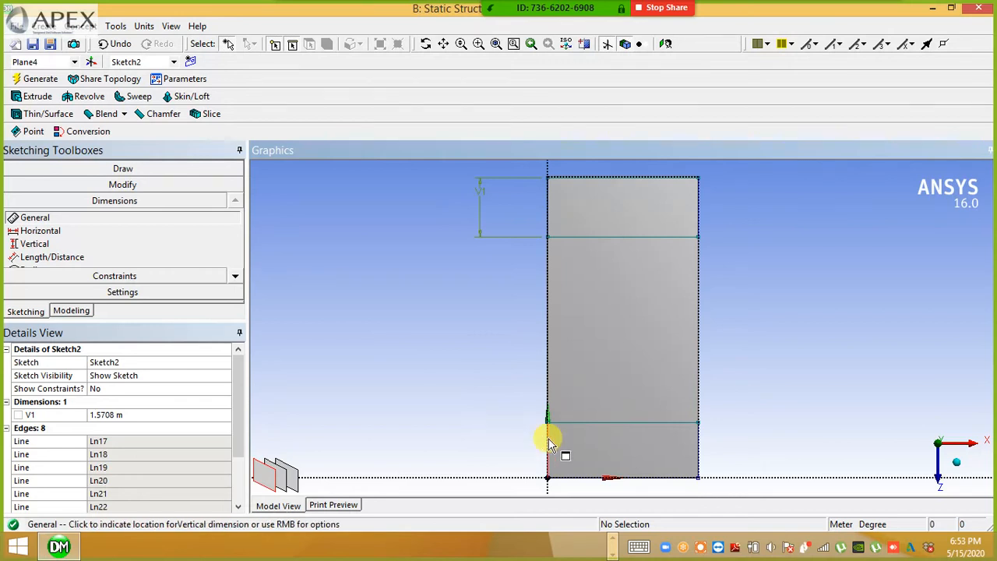
left_click(502, 426)
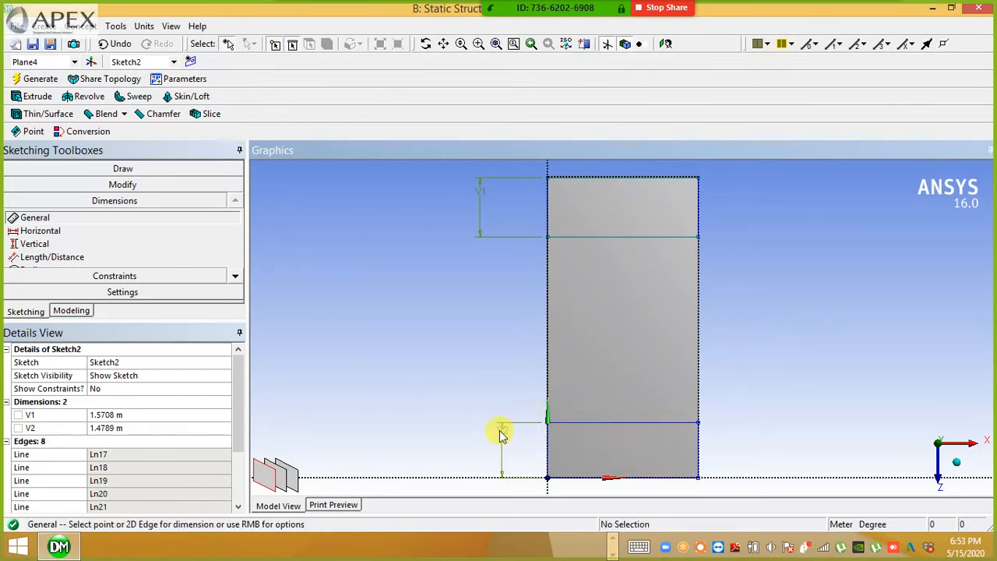
- Set the depth dimensions of both end rectangles to 1 m
left_click(121, 417)
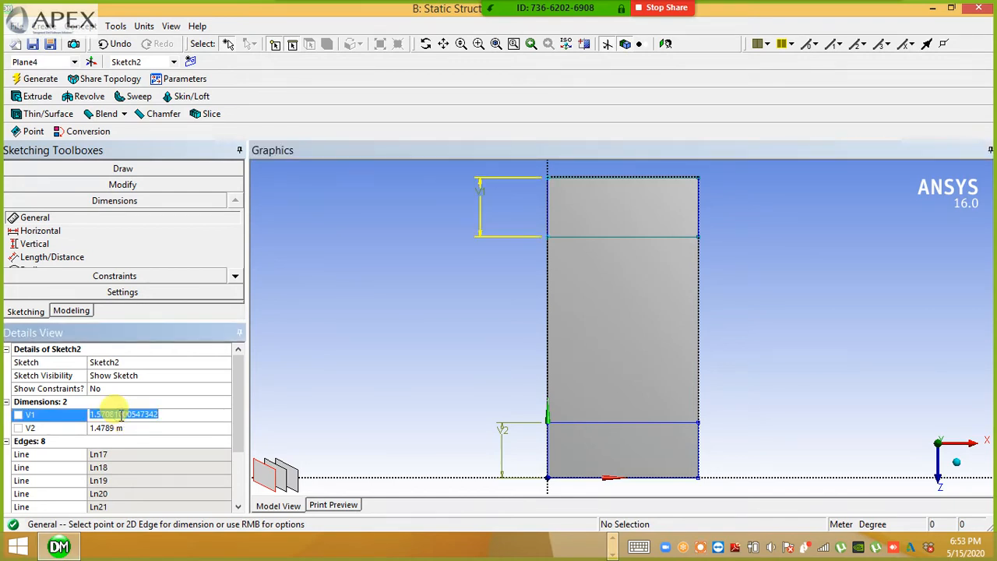
type("1")
key("Return")
left_click(138, 428)
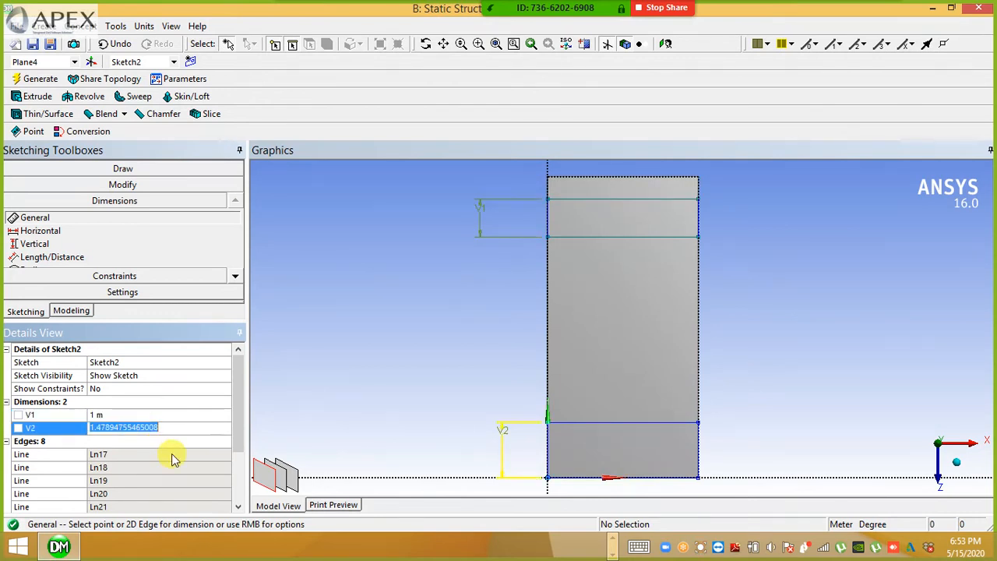
type("1")
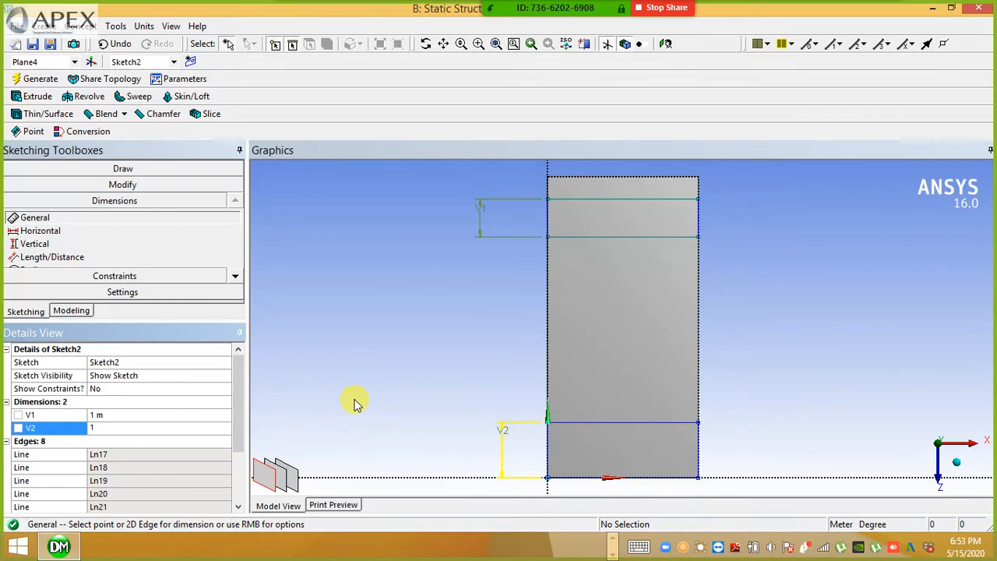
key("Return")
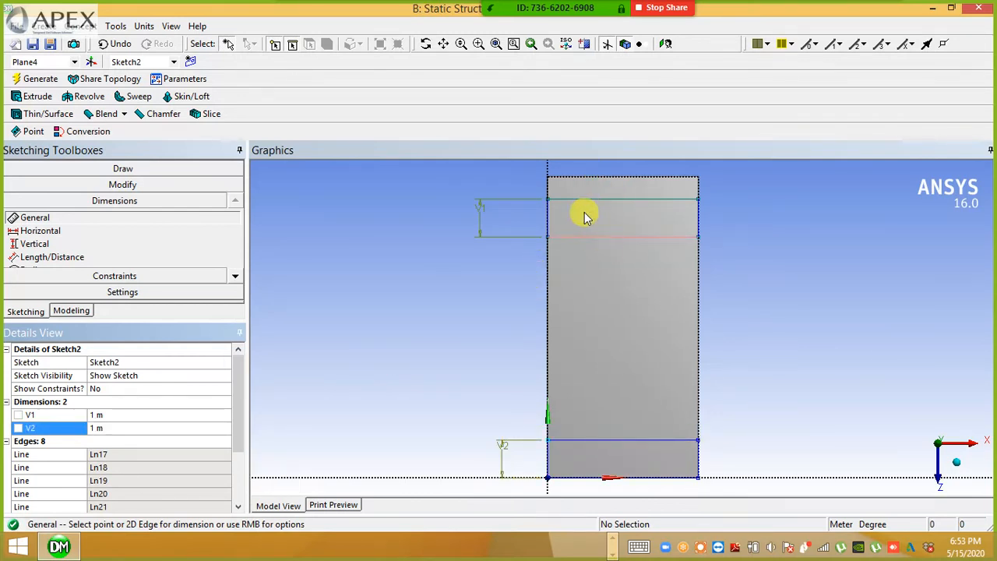
- Move the far-end rectangle with the Drag tool so its outer edge lies on the slab's far short edge
left_click(160, 187)
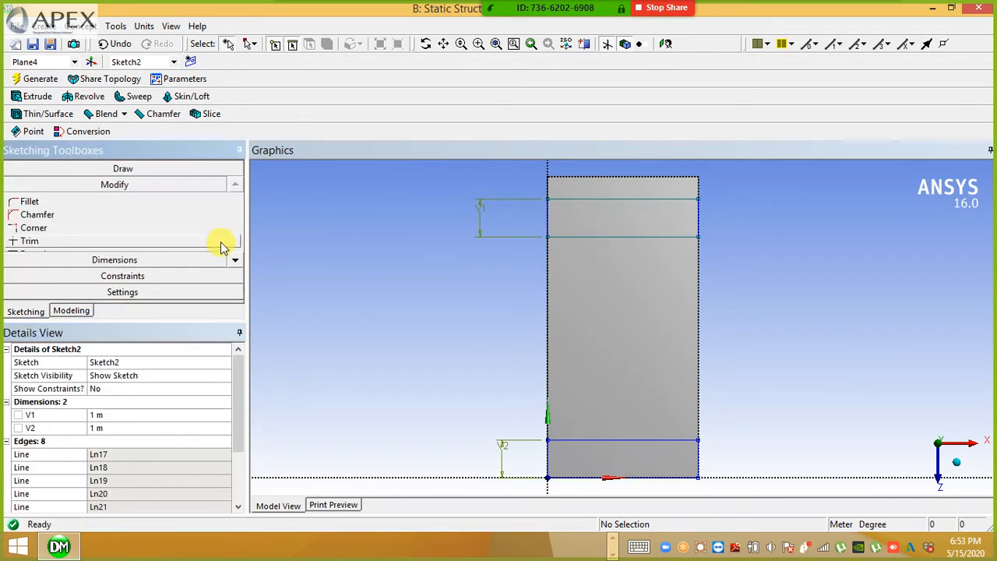
left_click(235, 262)
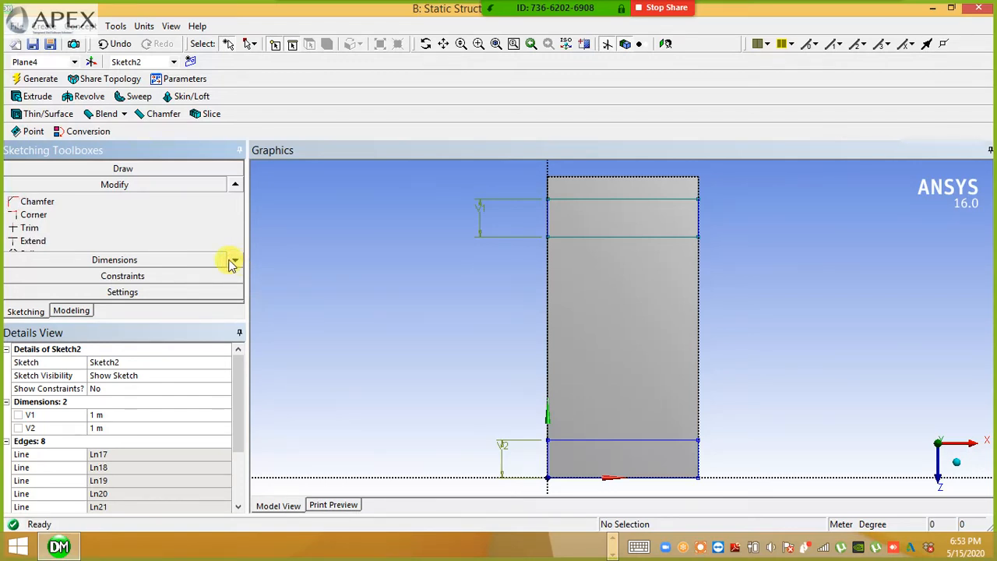
left_click(234, 262)
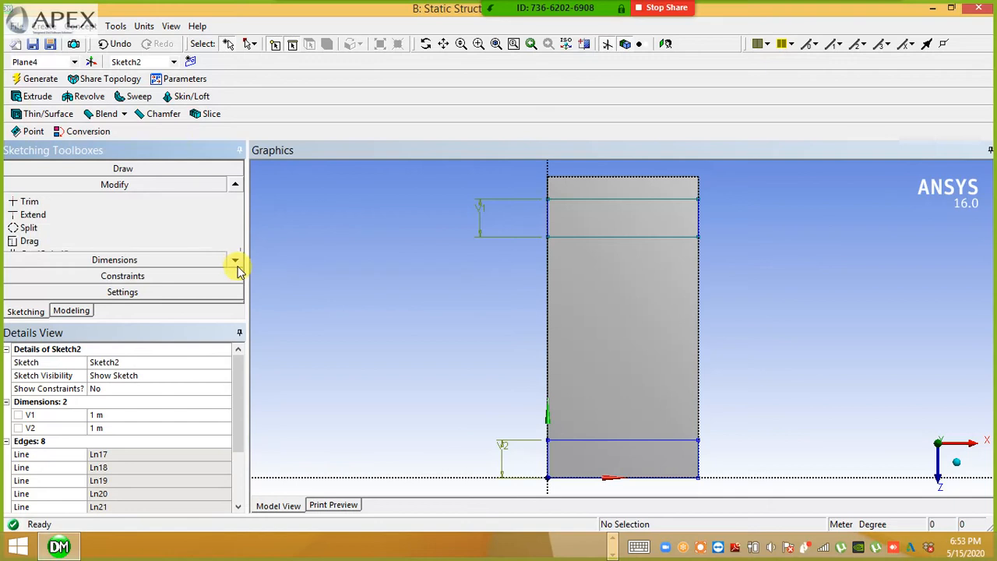
left_click(24, 242)
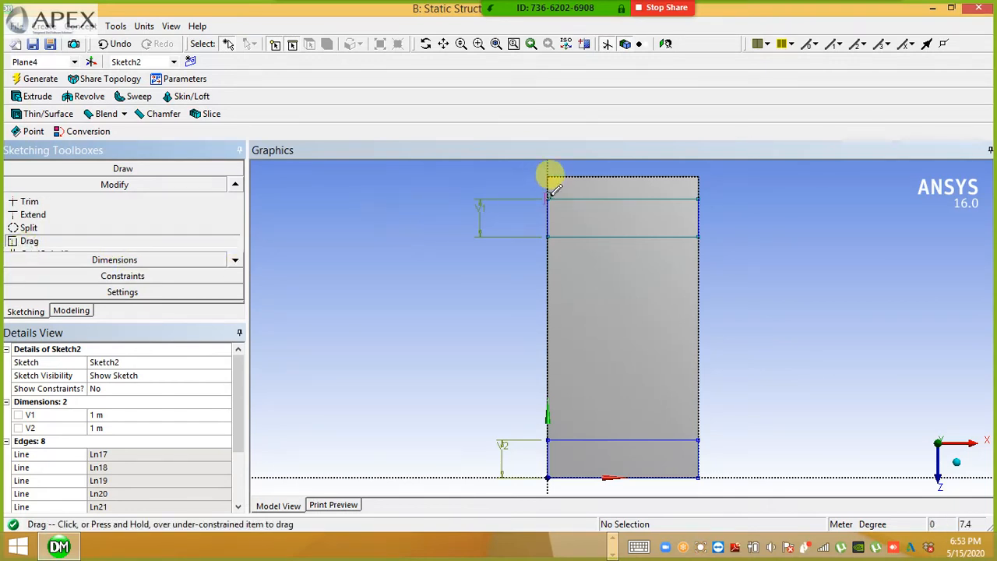
left_click_drag(552, 194, 554, 172)
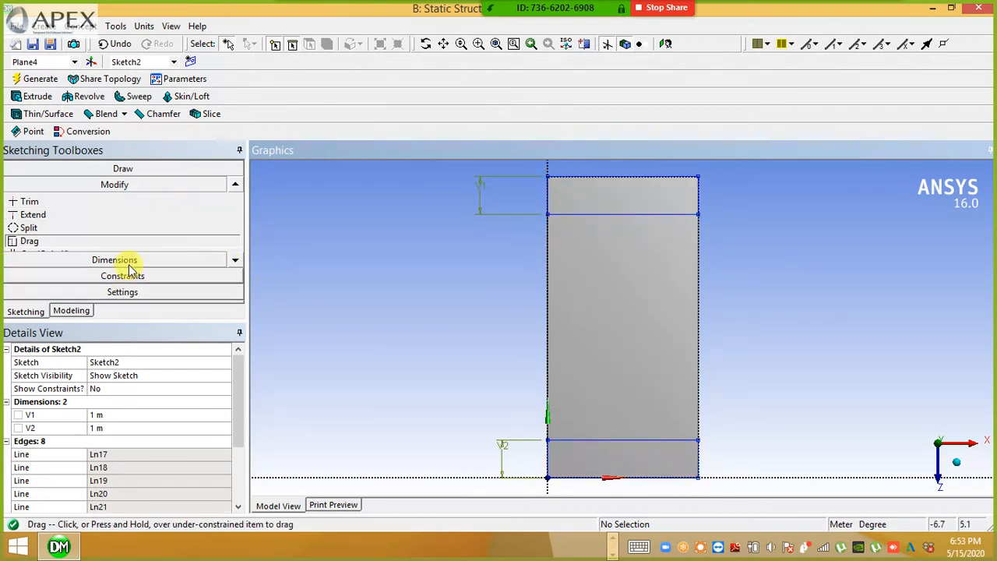
- Try to drag the far-end rectangle's inner edge at the slab's long side through the plane origin
left_click(156, 169)
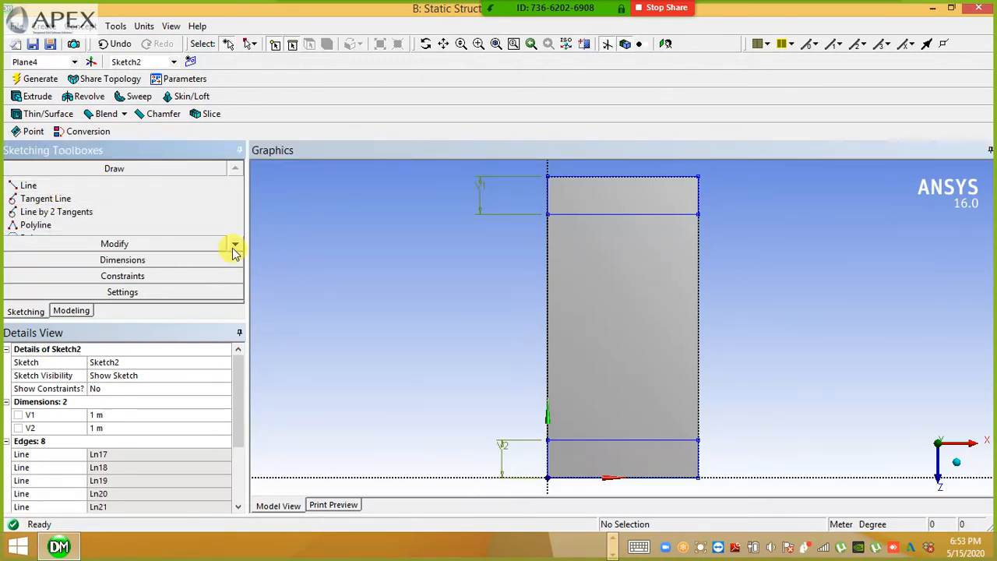
left_click(156, 251)
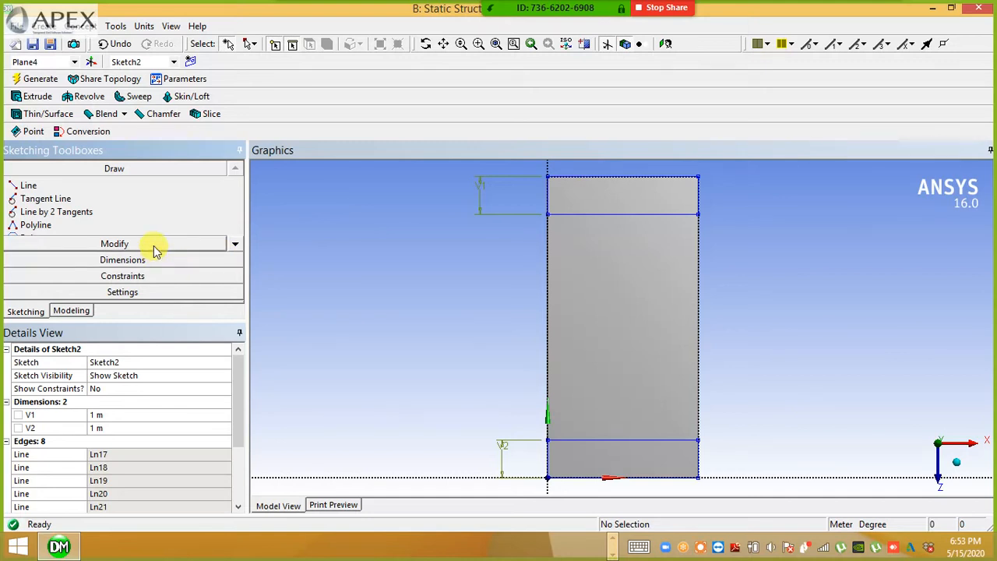
left_click(234, 244)
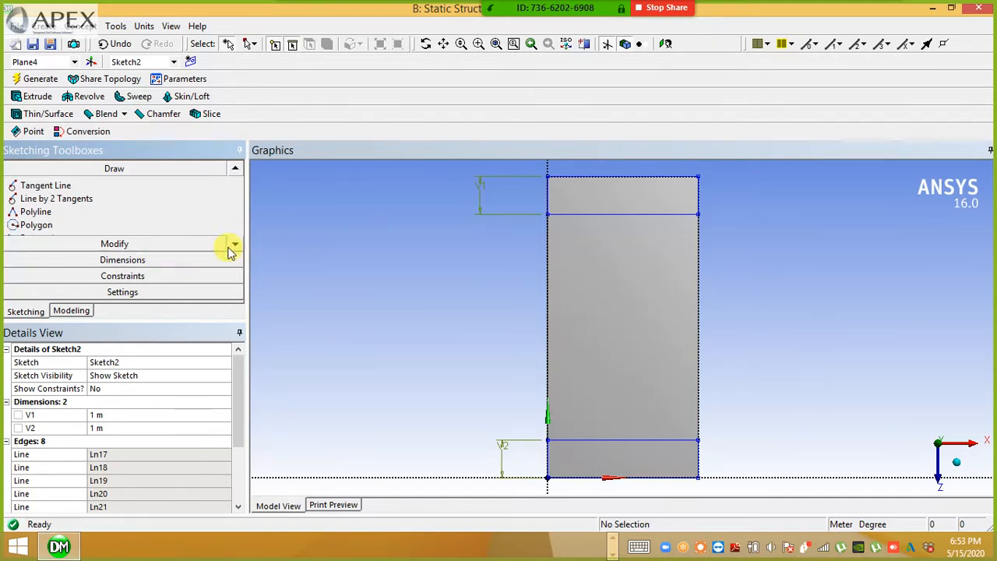
left_click(173, 252)
left_click(235, 262)
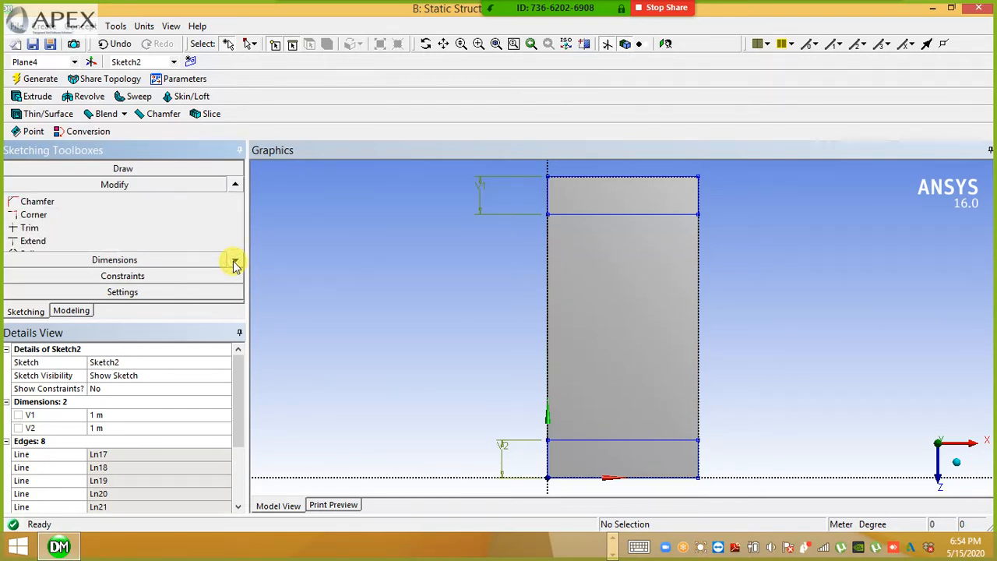
left_click(234, 262)
left_click(233, 260)
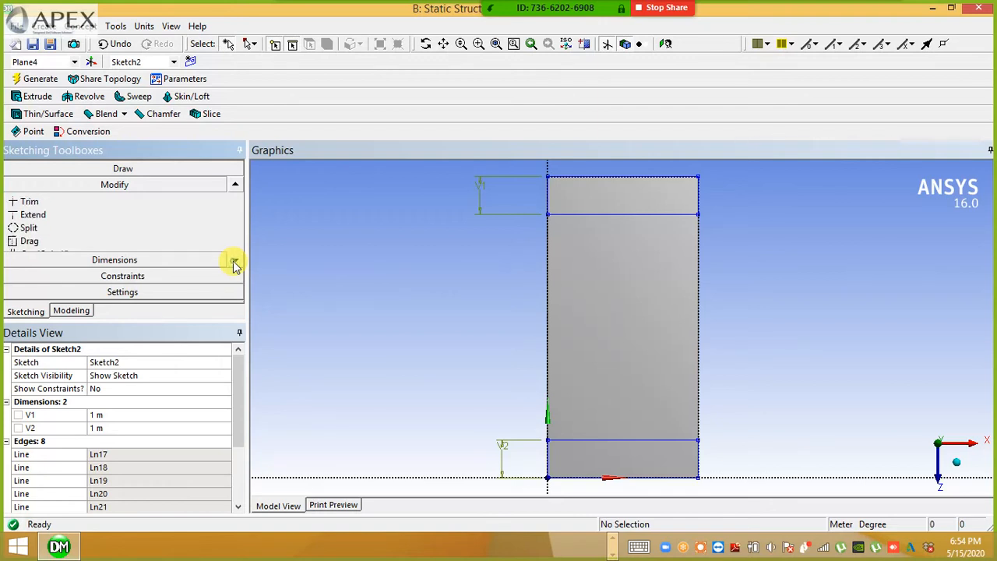
left_click(195, 248)
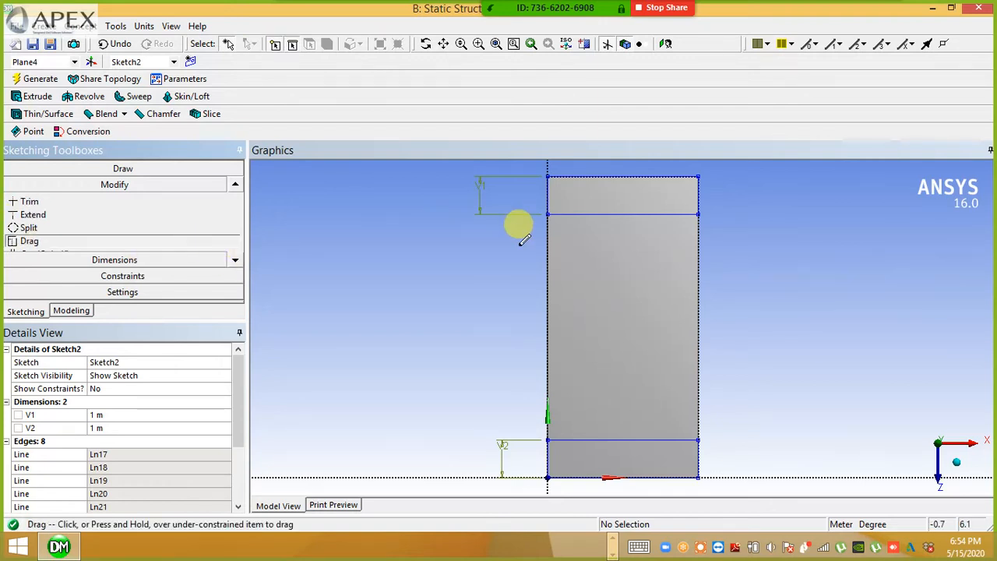
left_click(550, 207)
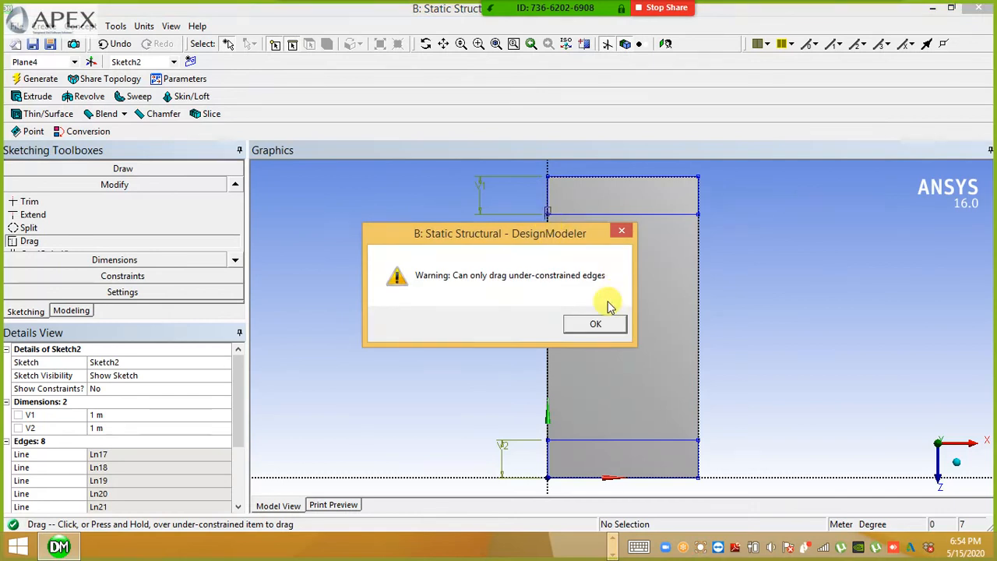
left_click(596, 322)
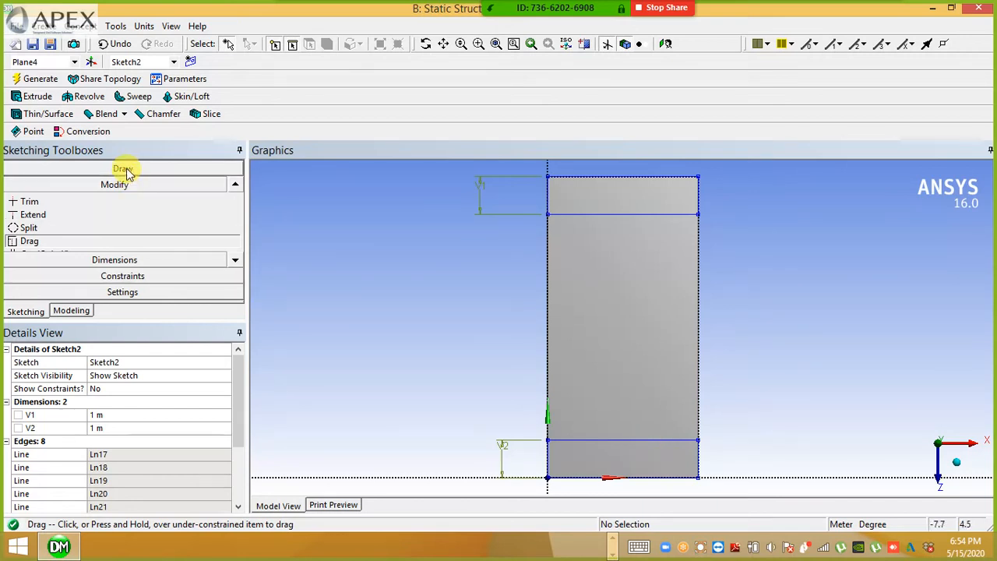
- Sketch a smaller rectangle in the middle of each end rectangle, spanning its full depth from inner to outer edge
left_click(179, 175)
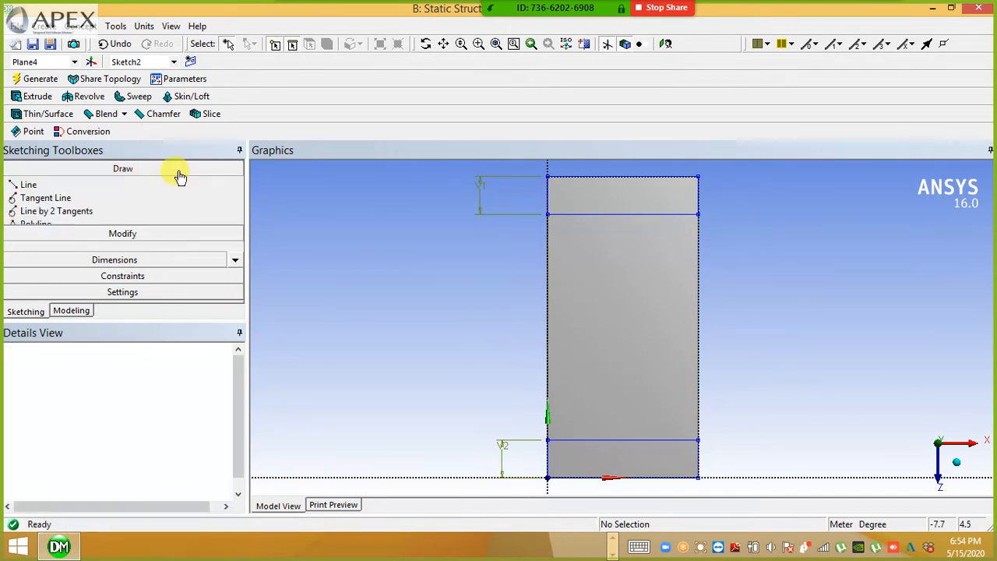
left_click(235, 247)
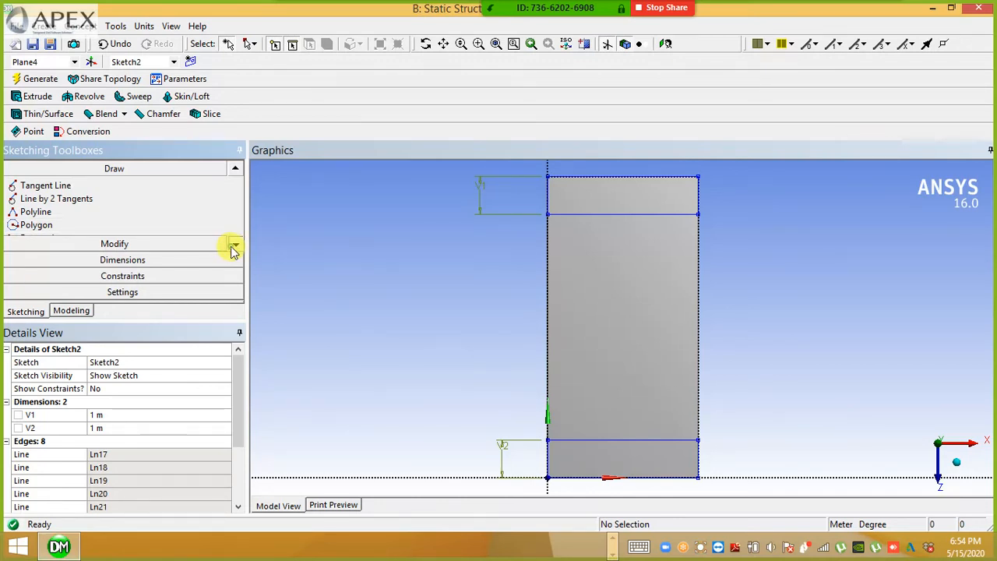
left_click(233, 248)
left_click(69, 225)
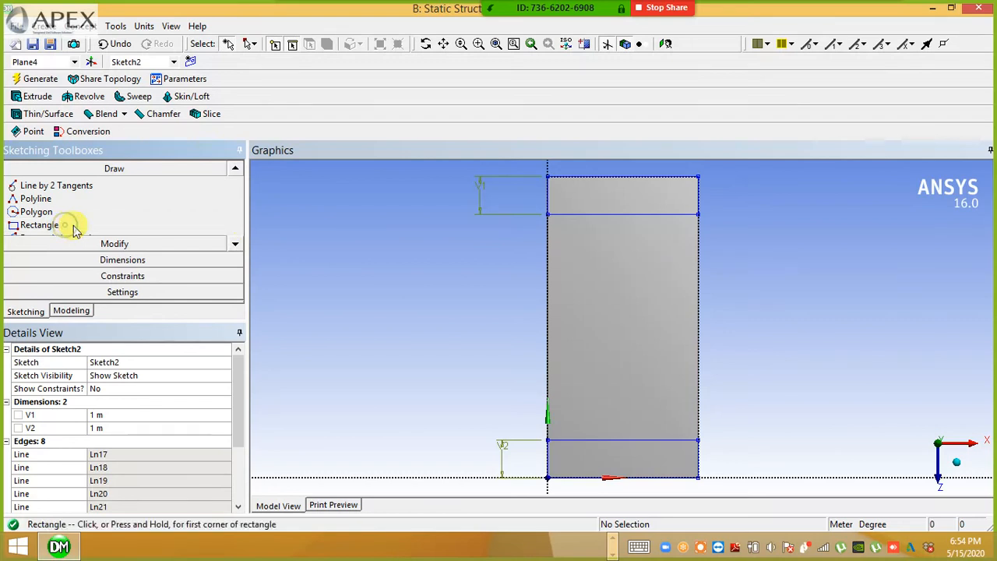
left_click(605, 440)
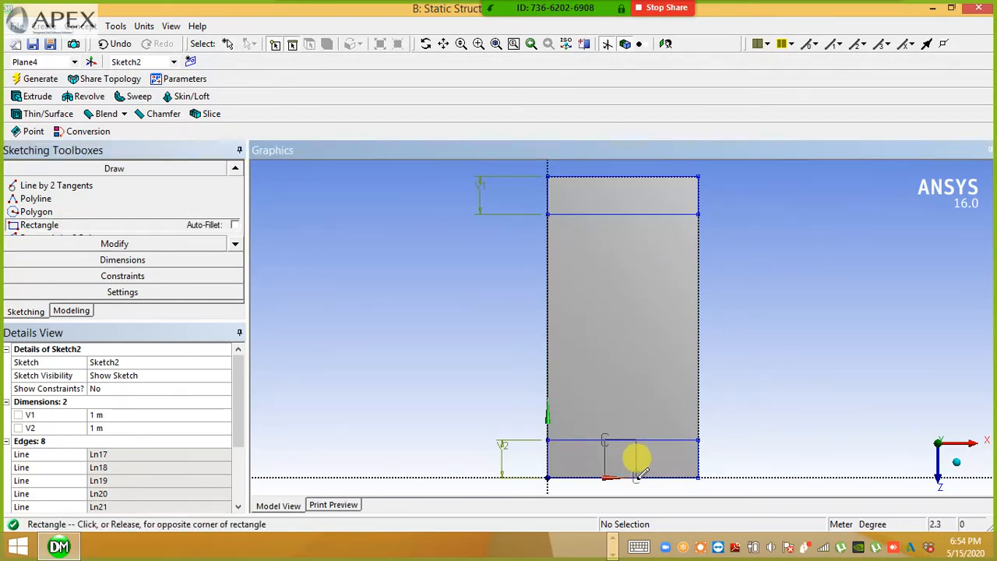
left_click(639, 477)
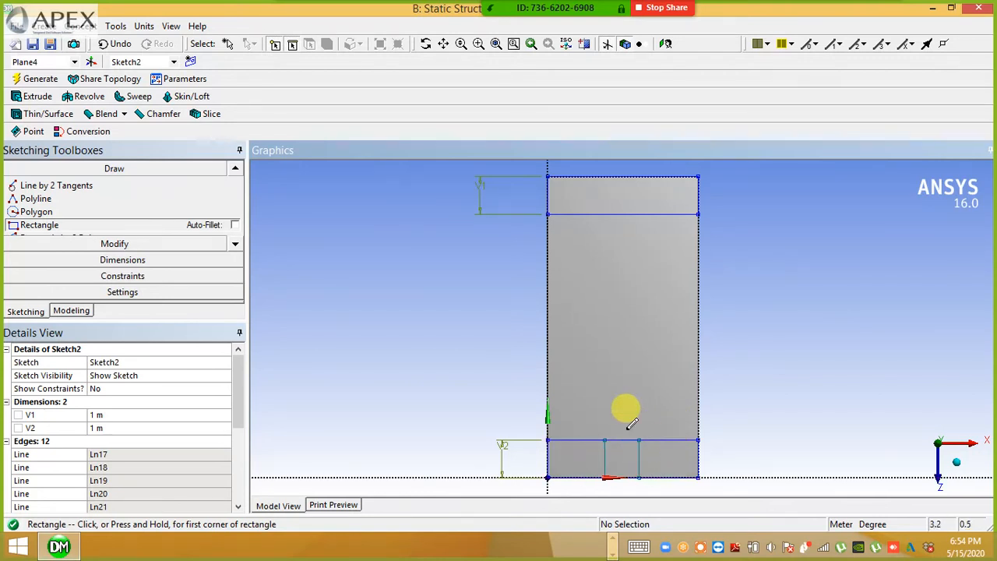
left_click(598, 176)
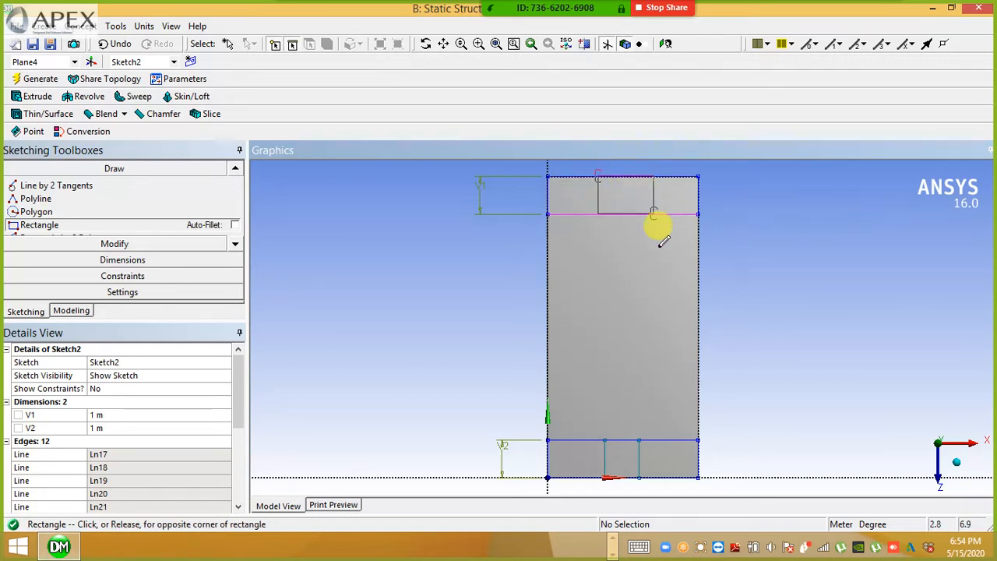
left_click(654, 213)
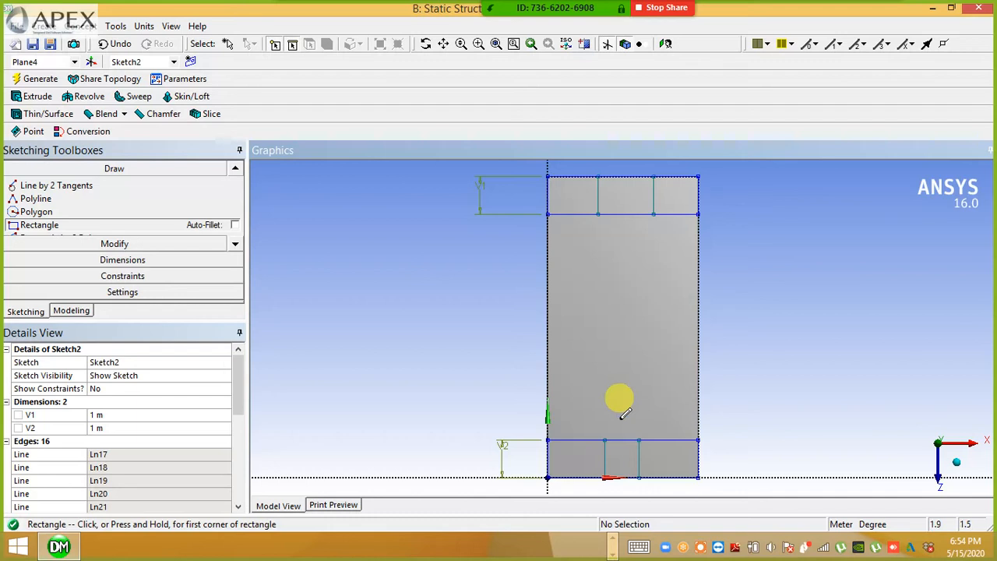
- Trim the middle segments between the small rectangle's sides from the inner and outer edges at the slab's origin end
left_click(152, 244)
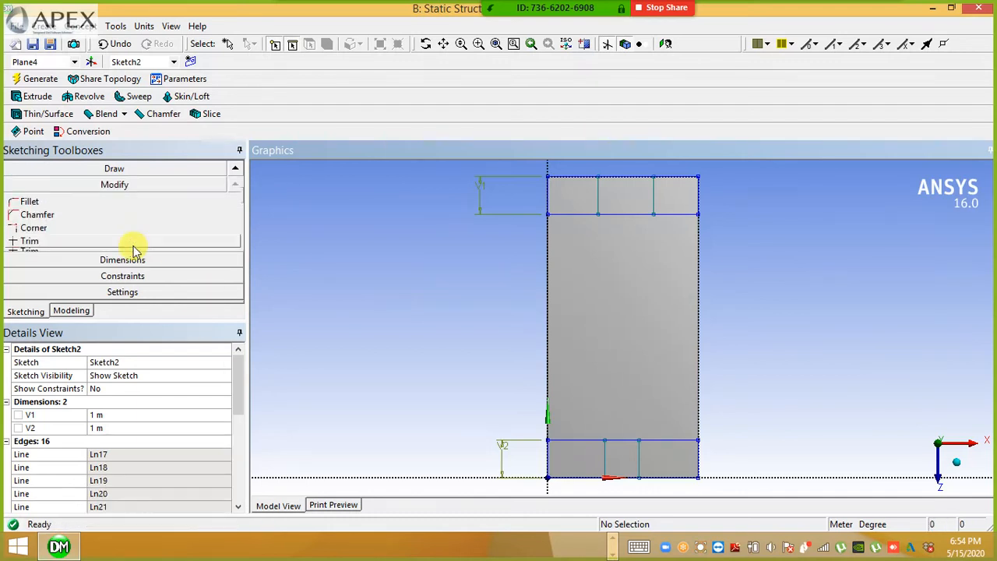
left_click(64, 243)
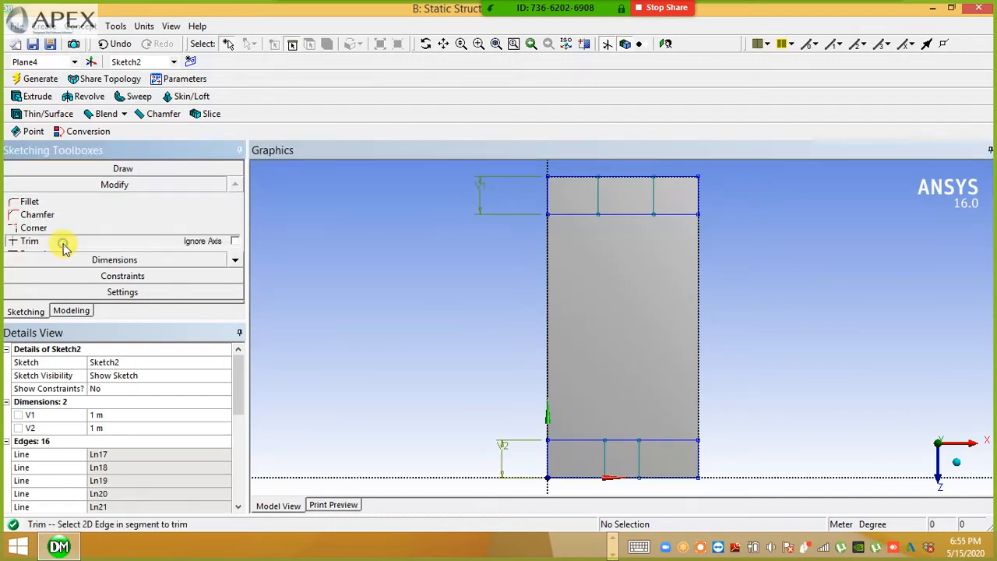
left_click(626, 436)
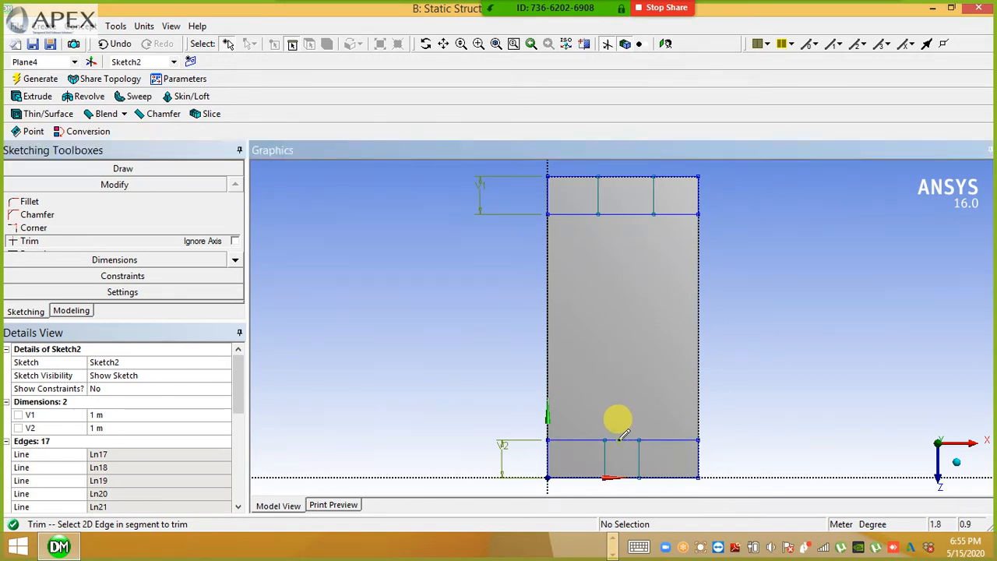
left_click(622, 440)
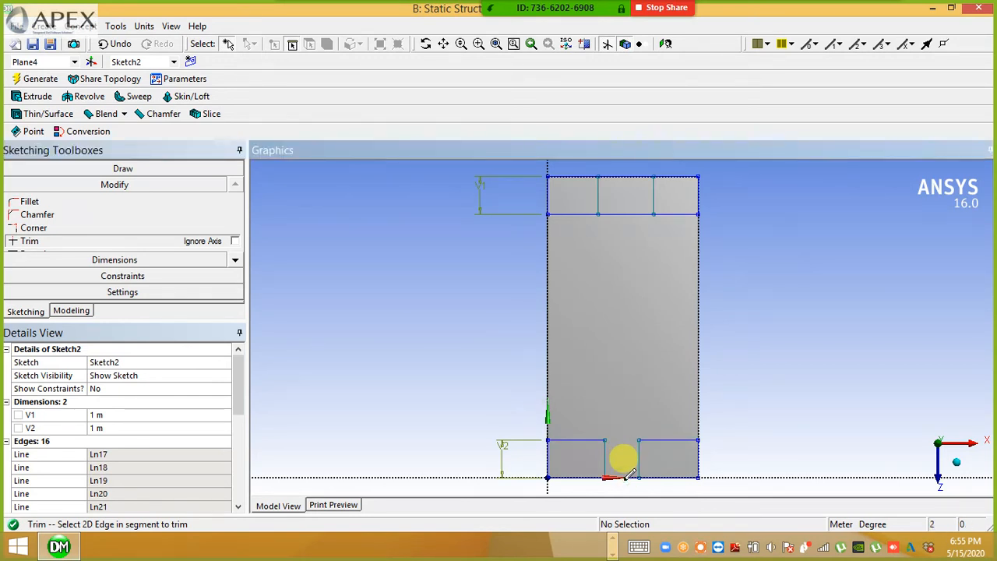
left_click(957, 467)
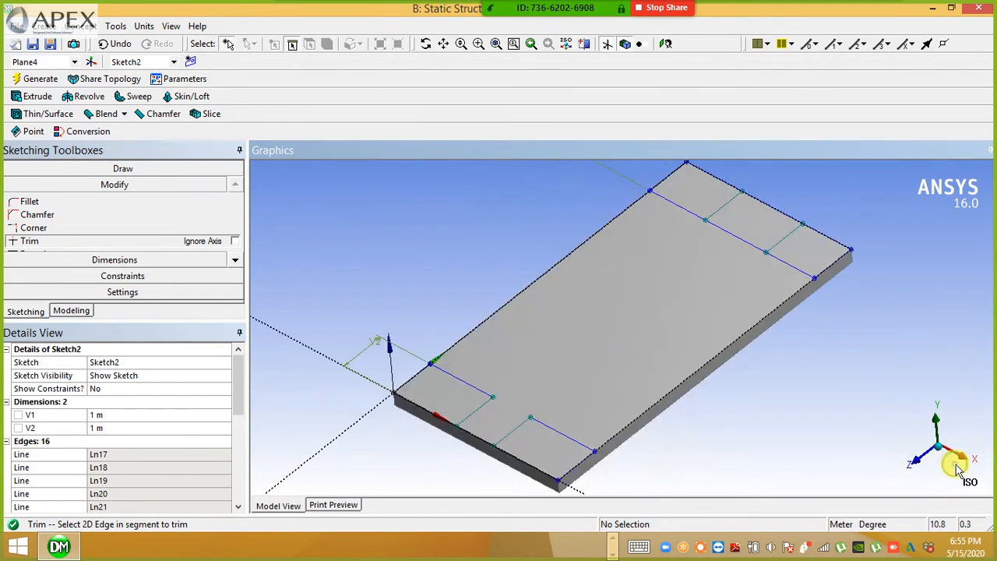
left_click(457, 414)
left_click(458, 416)
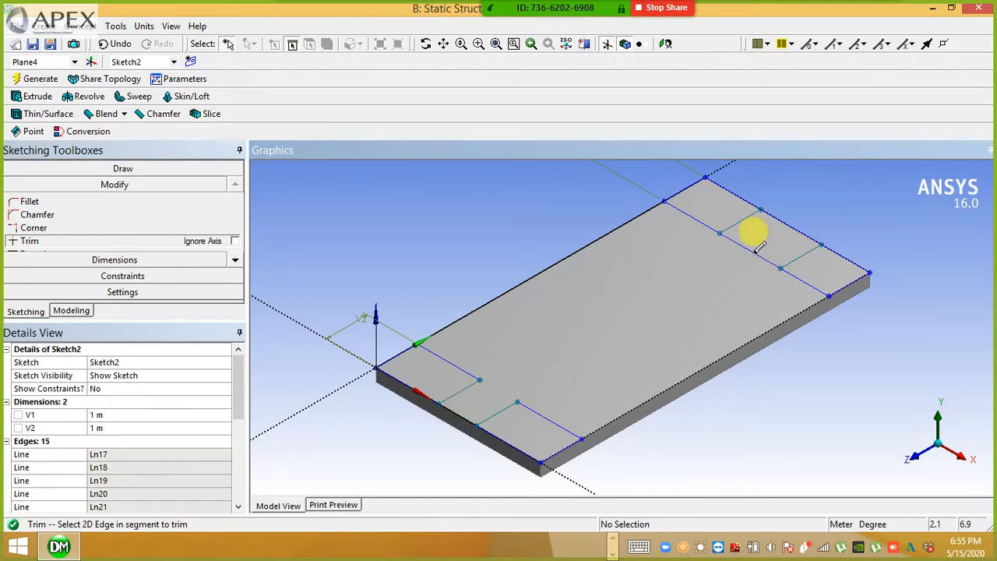
- Trim the middle segments of the far-end rectangle's inner and outer edges, and check the trimmed far end up close
left_click(758, 248)
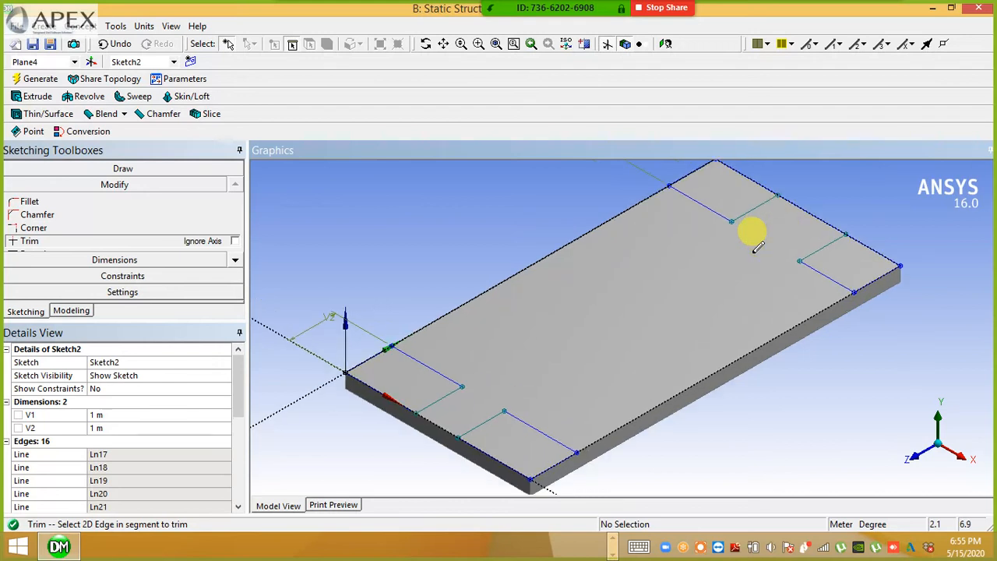
left_click(808, 207)
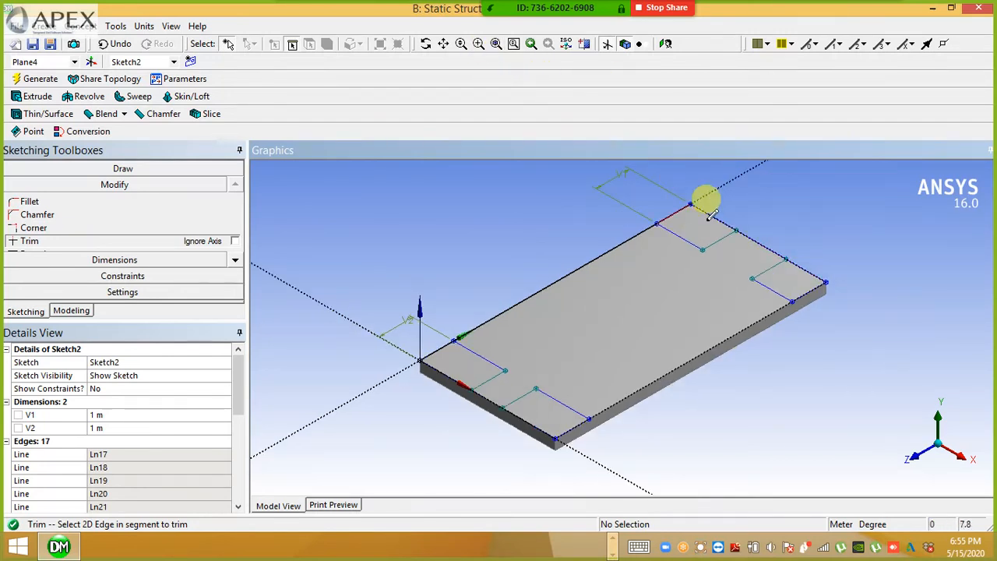
left_click(478, 45)
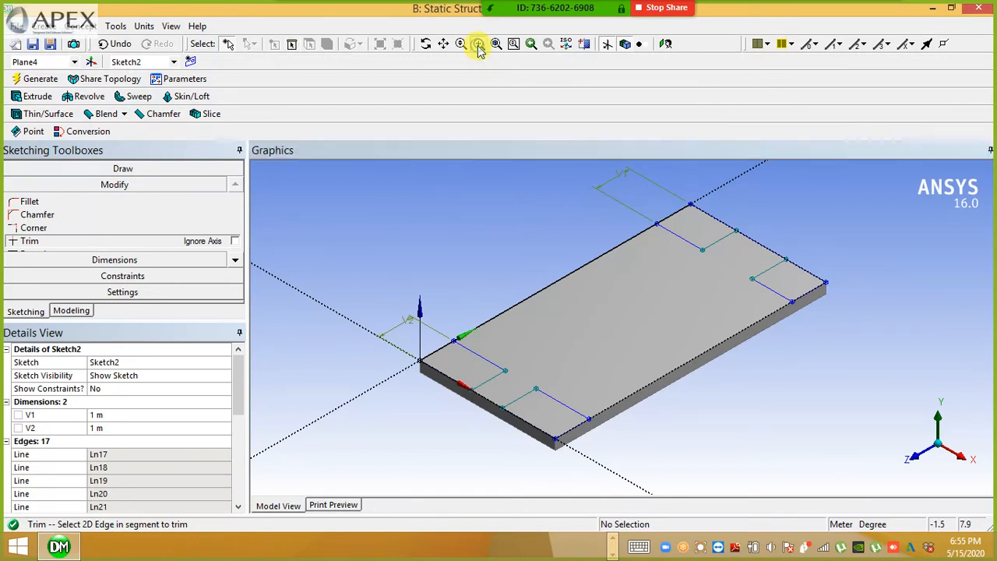
left_click_drag(719, 215, 840, 295)
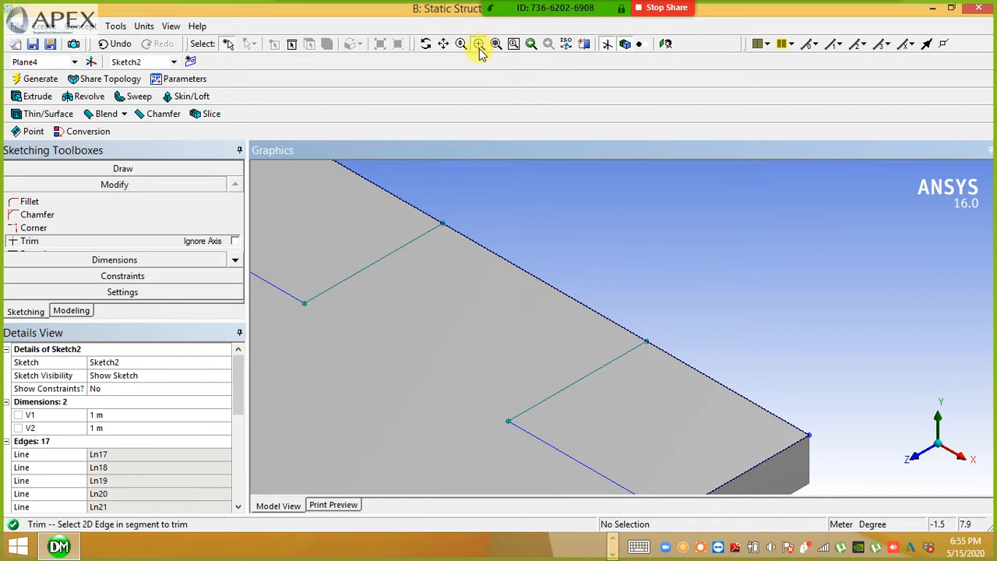
scroll(759, 275, "down", 6)
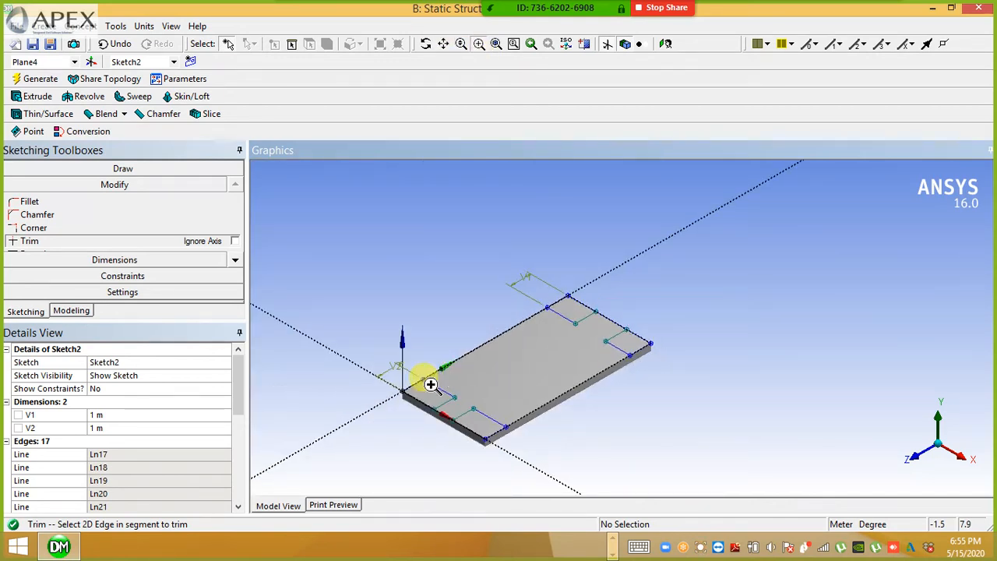
- Create a new extrusion using Sketch2 on Plane4, with its four corner rectangles, as the geometry
scroll(430, 384, "up", 3)
scroll(416, 379, "down", 2)
left_click(72, 311)
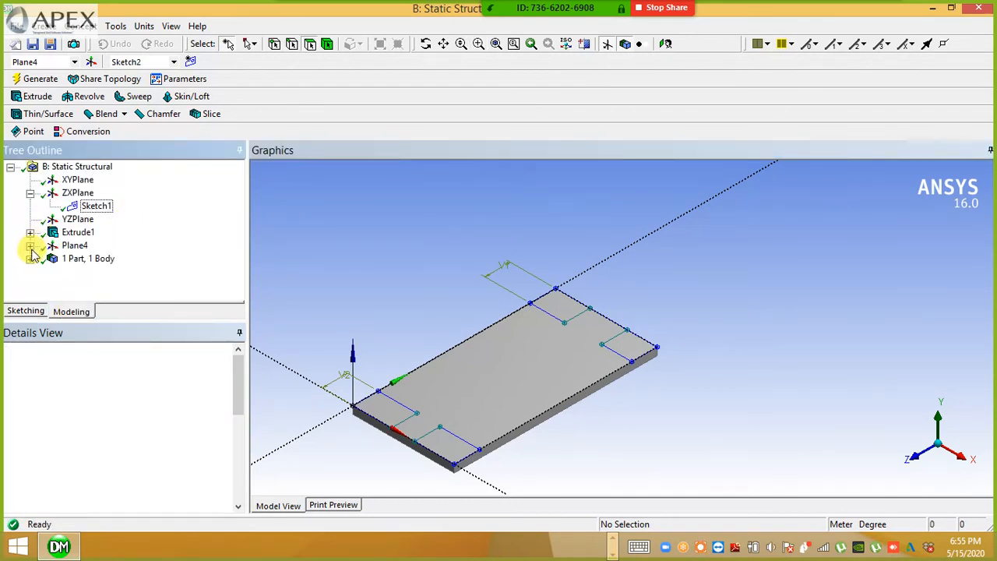
left_click(30, 246)
left_click(96, 258)
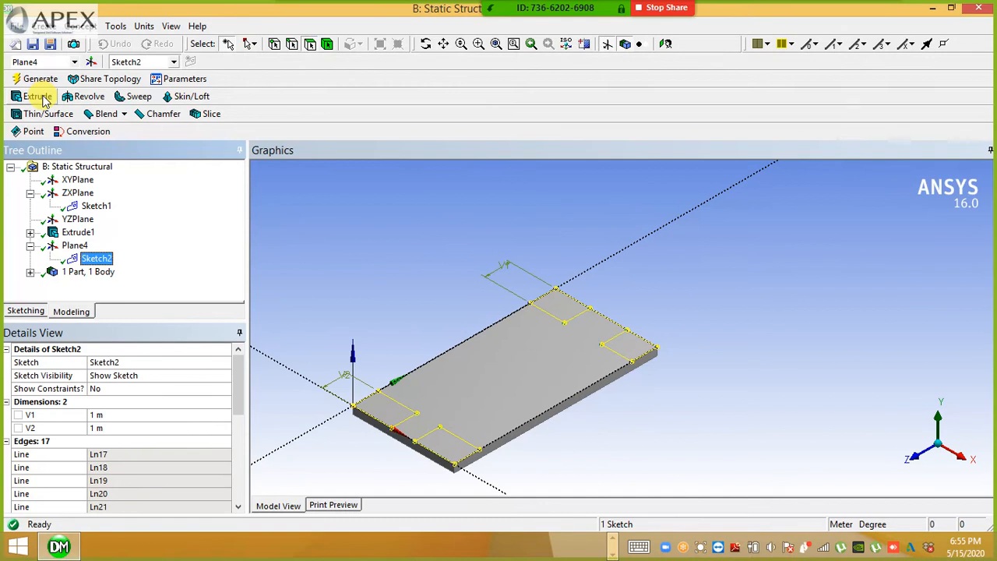
left_click(39, 97)
left_click(144, 376)
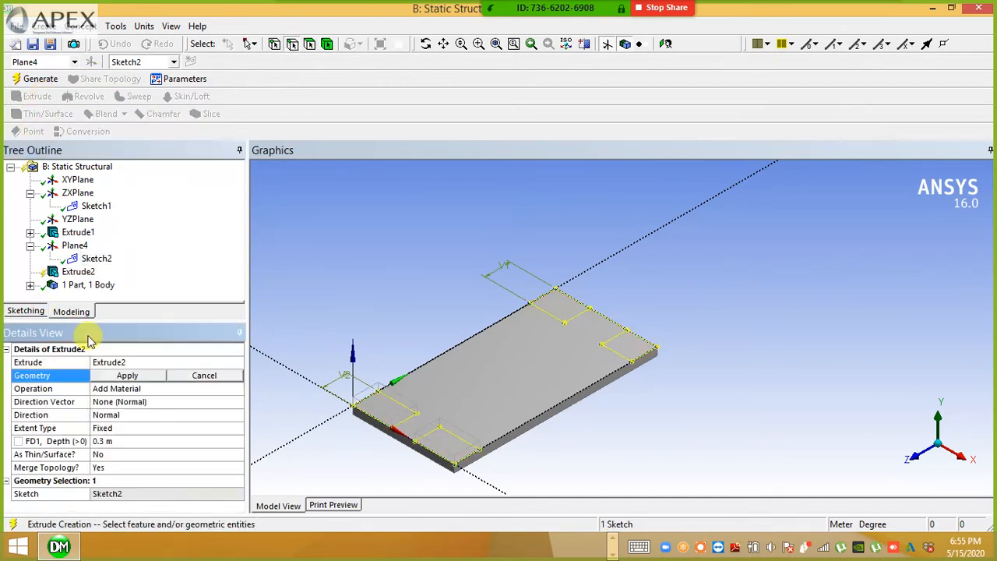
left_click(143, 380)
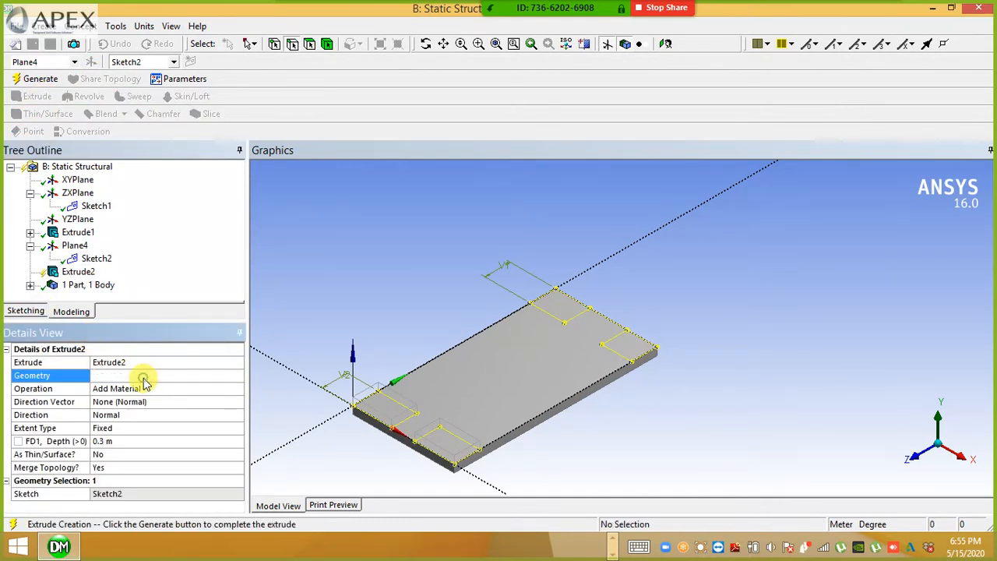
- Set the corner extrusion's operation to Cut Material at 0.3 m depth and generate it
left_click(203, 391)
left_click(238, 389)
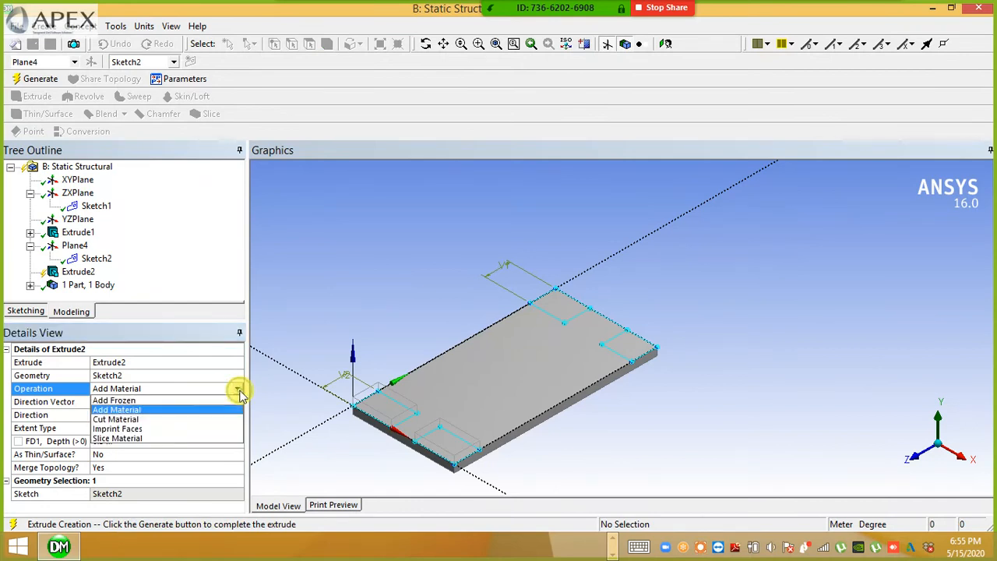
left_click(187, 421)
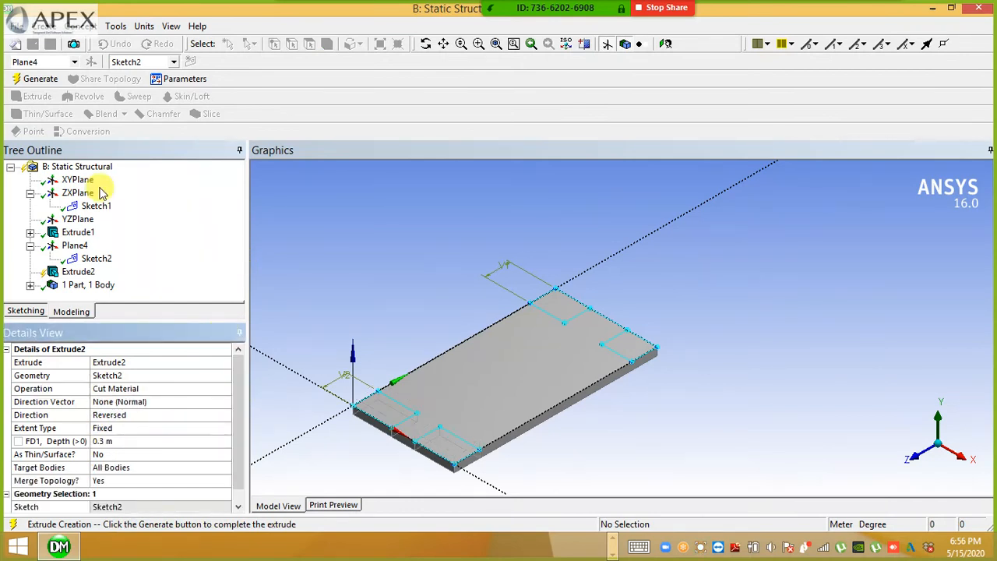
left_click(34, 83)
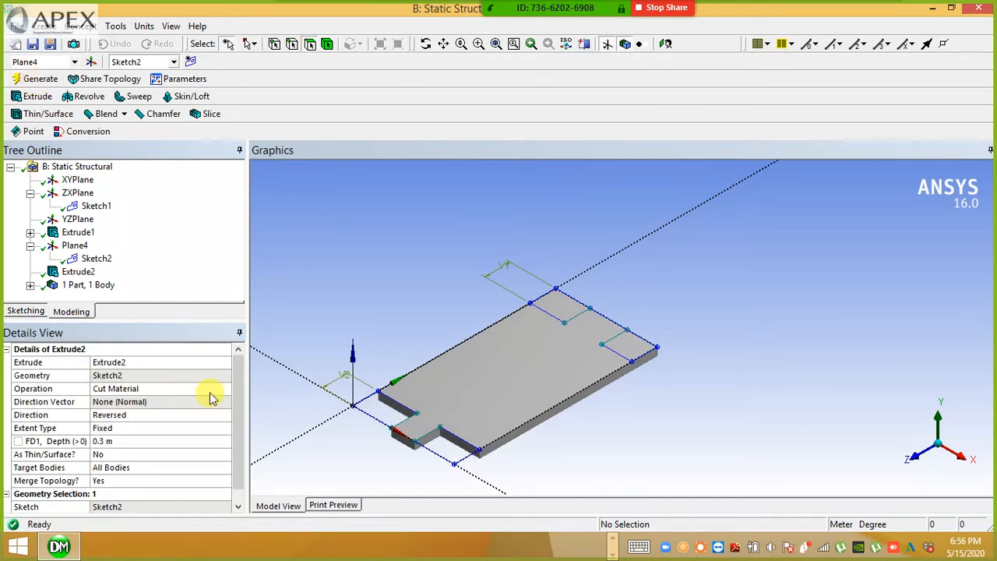
- Change the corner extrusion's operation to Add Material and regenerate the model
left_click(220, 390)
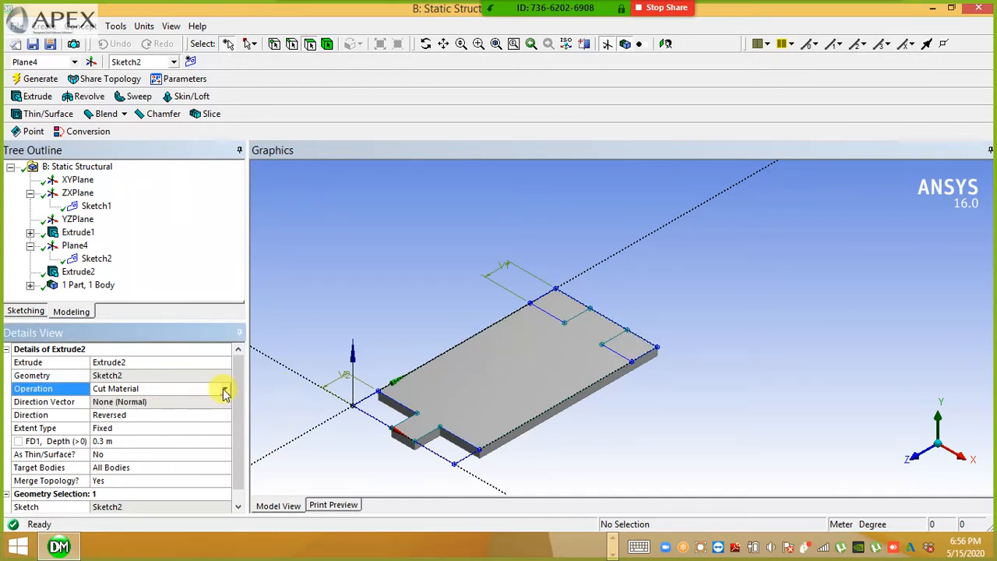
left_click(224, 392)
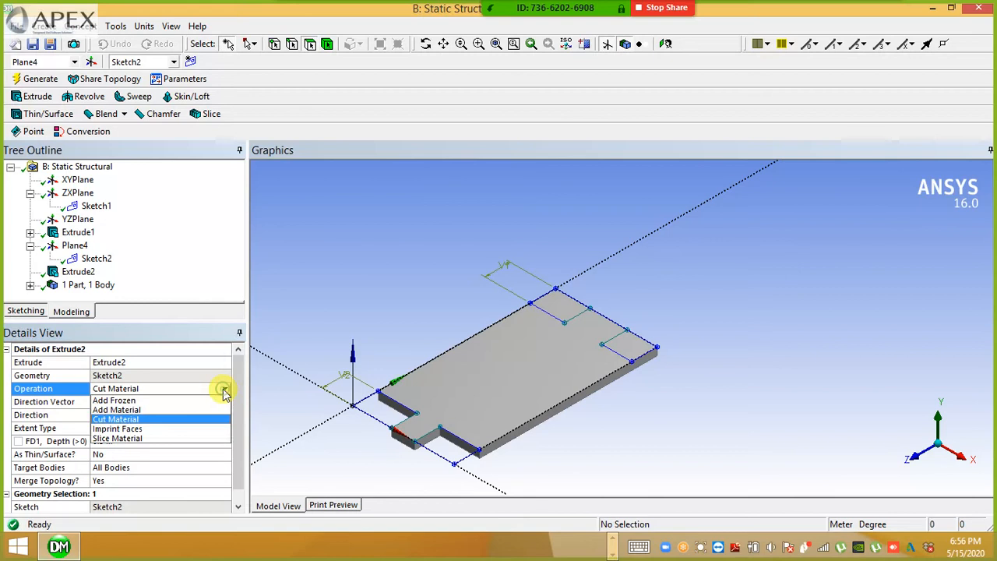
left_click(170, 409)
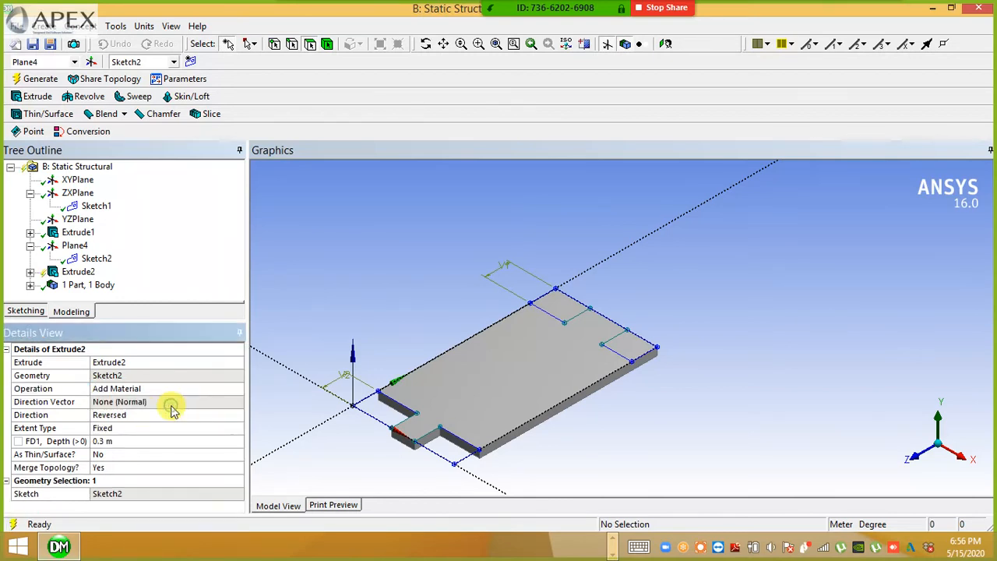
left_click(49, 82)
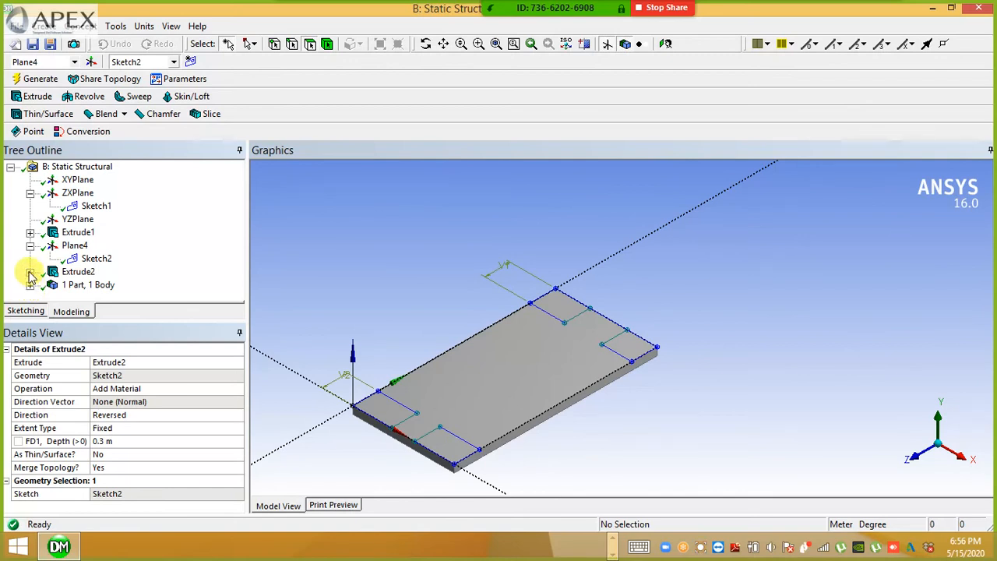
- Set the corner extrusion's depth to 1 m, regenerate, and view the blocks beneath the slab
left_click(126, 441)
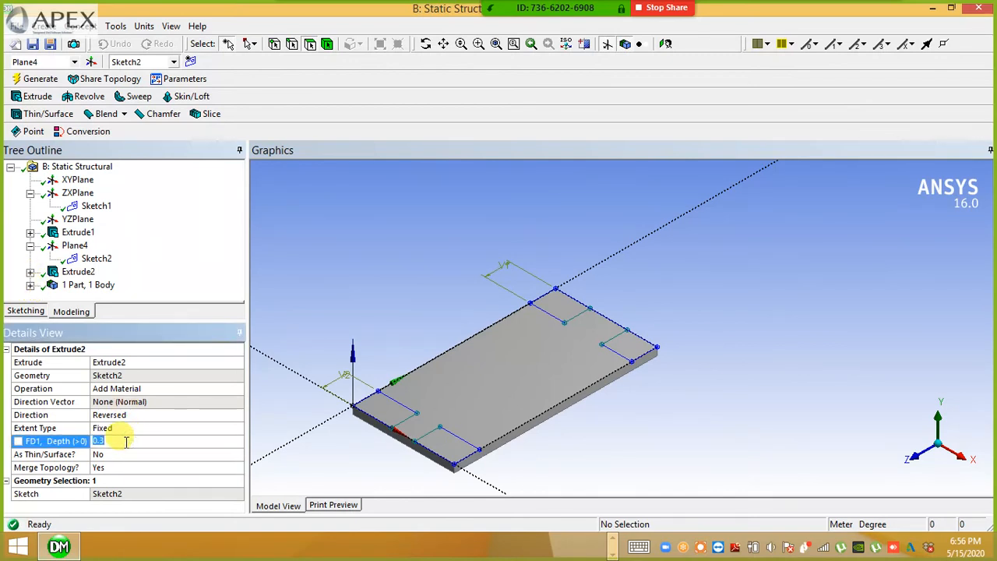
type("1")
left_click(348, 241)
left_click(35, 78)
middle_click_drag(407, 376, 414, 403)
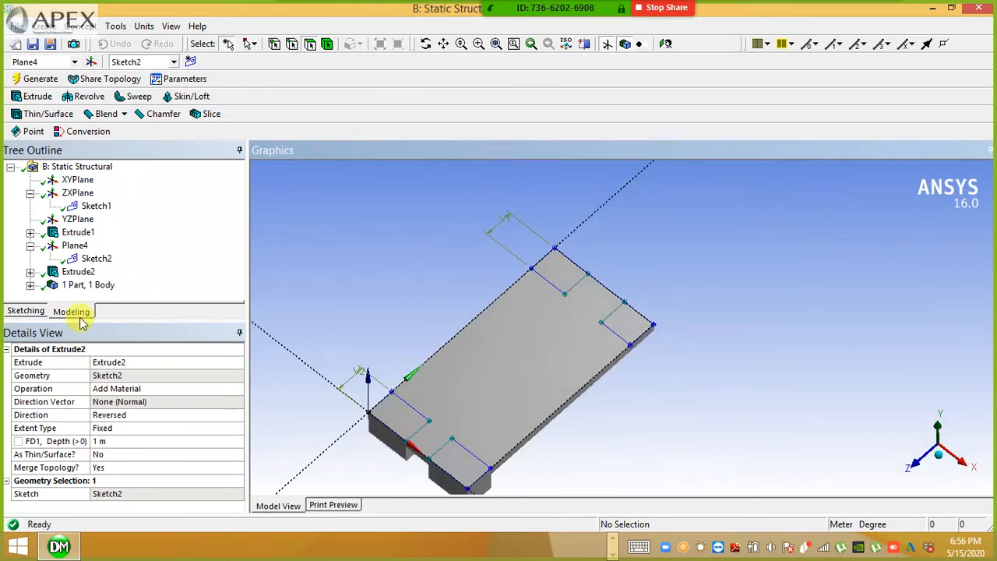
- Change the corner extrusion's operation to Add Frozen, regenerate, and inspect the slab from the side
left_click(167, 389)
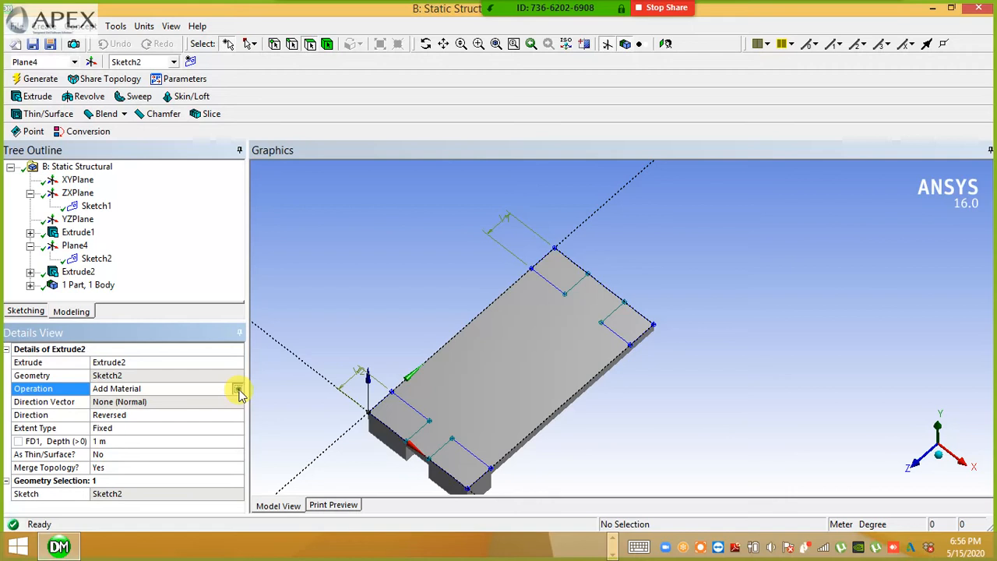
left_click(238, 390)
left_click(167, 401)
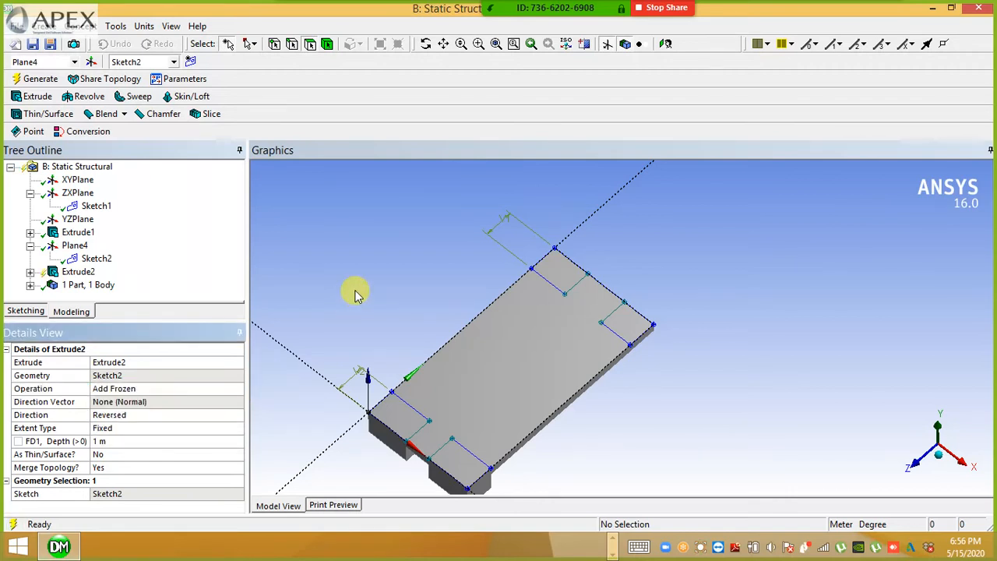
left_click(40, 79)
middle_click_drag(368, 372, 368, 321)
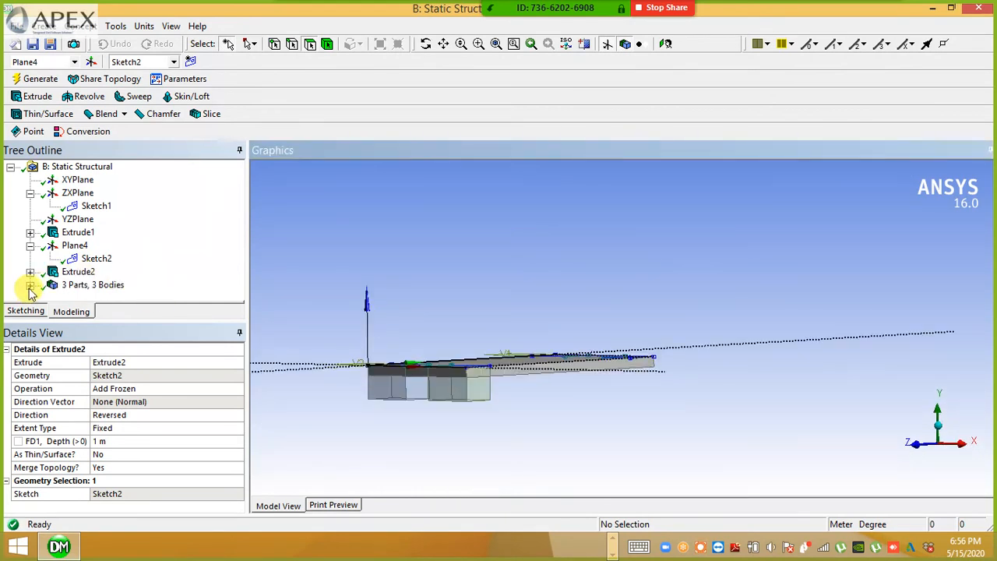
- Trim the leftover middle segment of Sketch2's outer edge at the slab's far end and regenerate the model
left_click(94, 261)
left_click(23, 312)
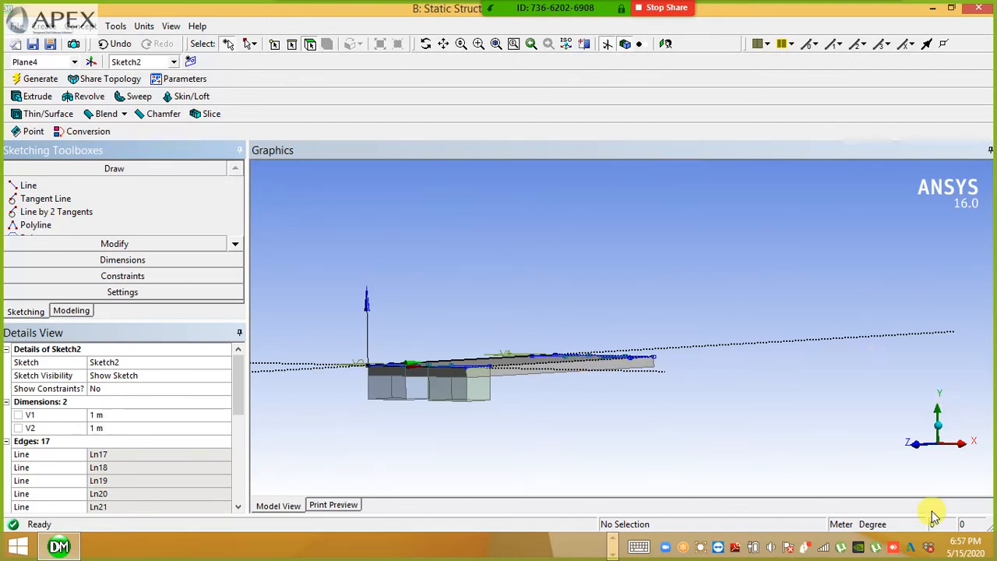
left_click(944, 434)
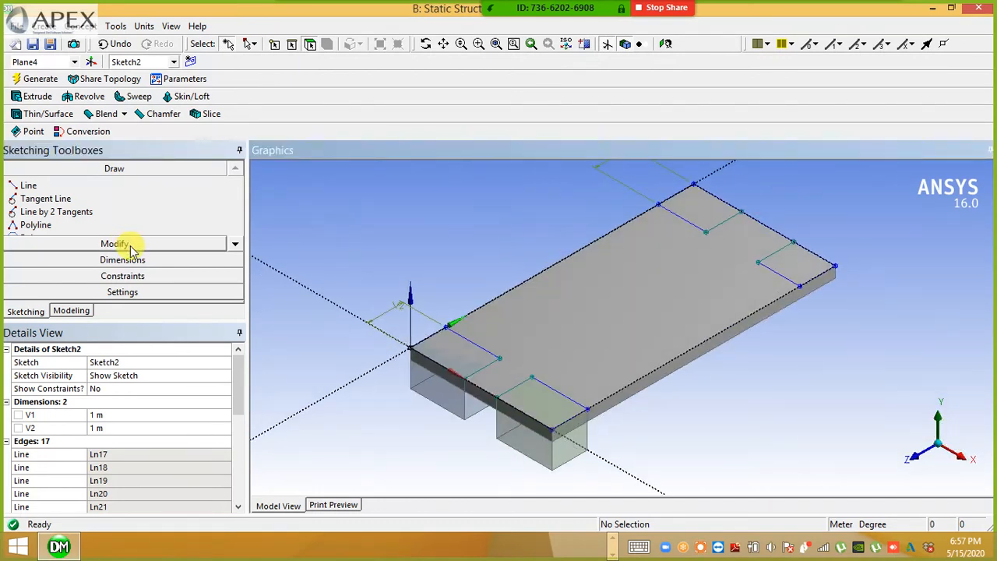
left_click(203, 244)
left_click(196, 243)
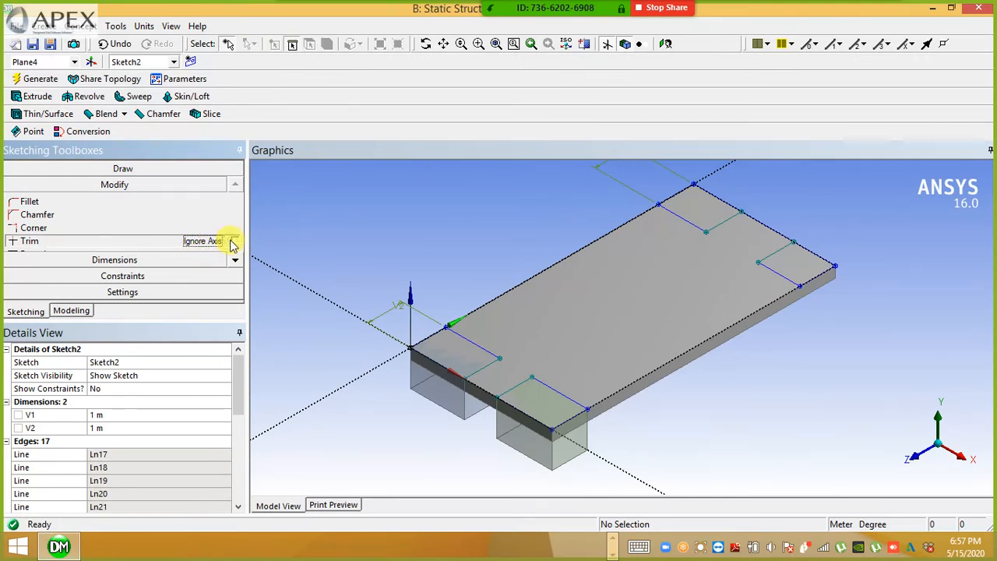
left_click(766, 214)
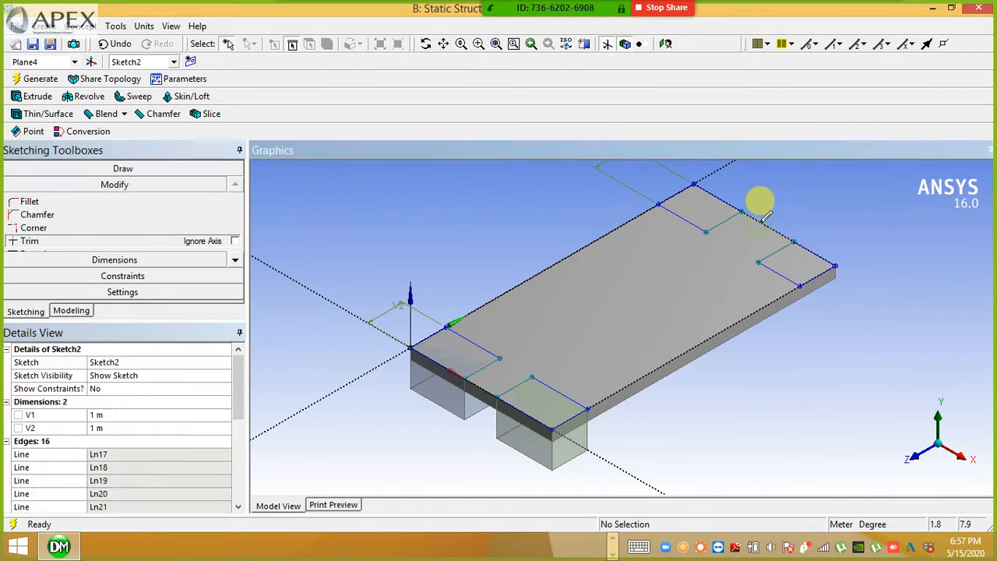
left_click(59, 312)
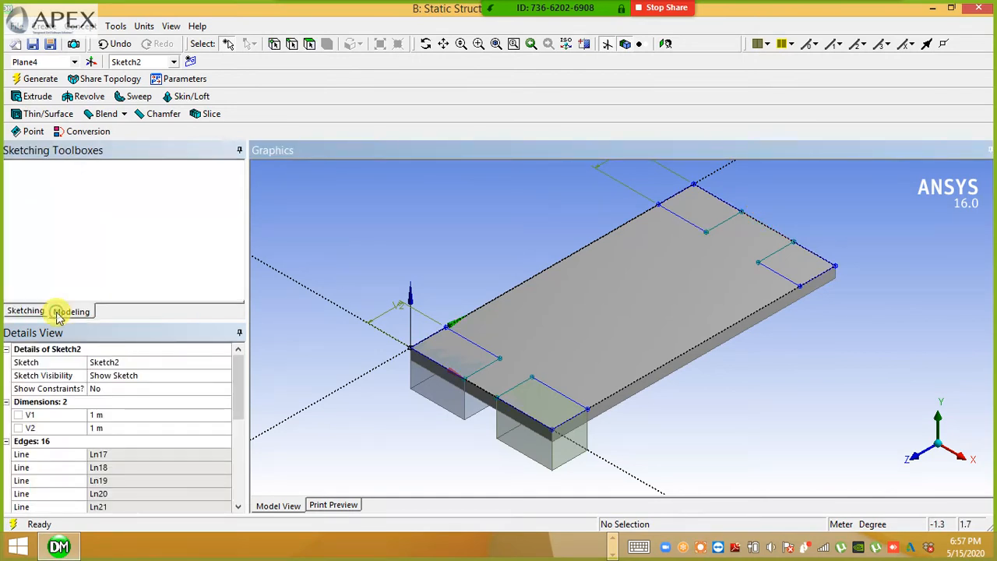
left_click(41, 79)
middle_click_drag(414, 334, 437, 320)
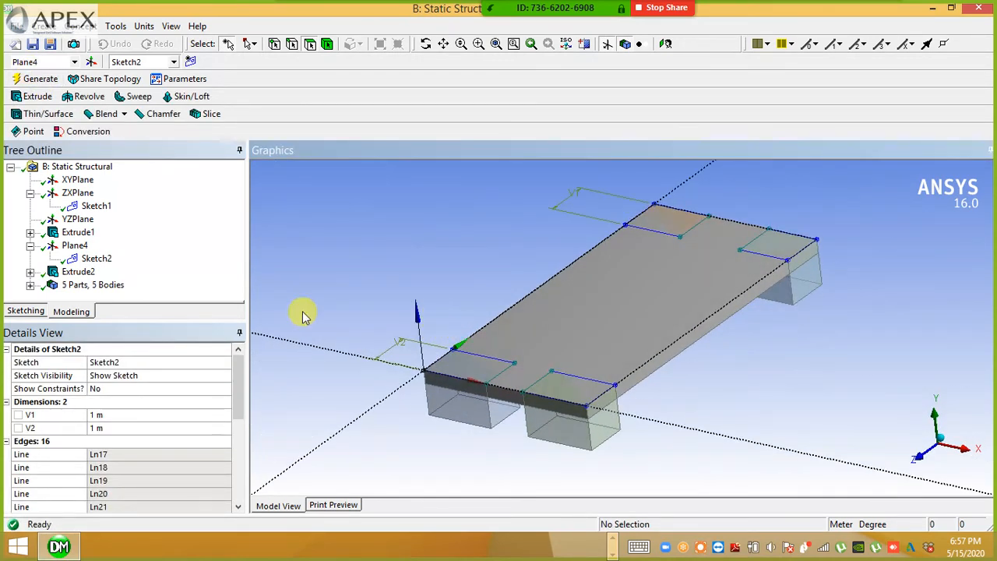
- Set Extrude2's operation to Cut Material, regenerate, and inspect the four notched slab corners
left_click(75, 274)
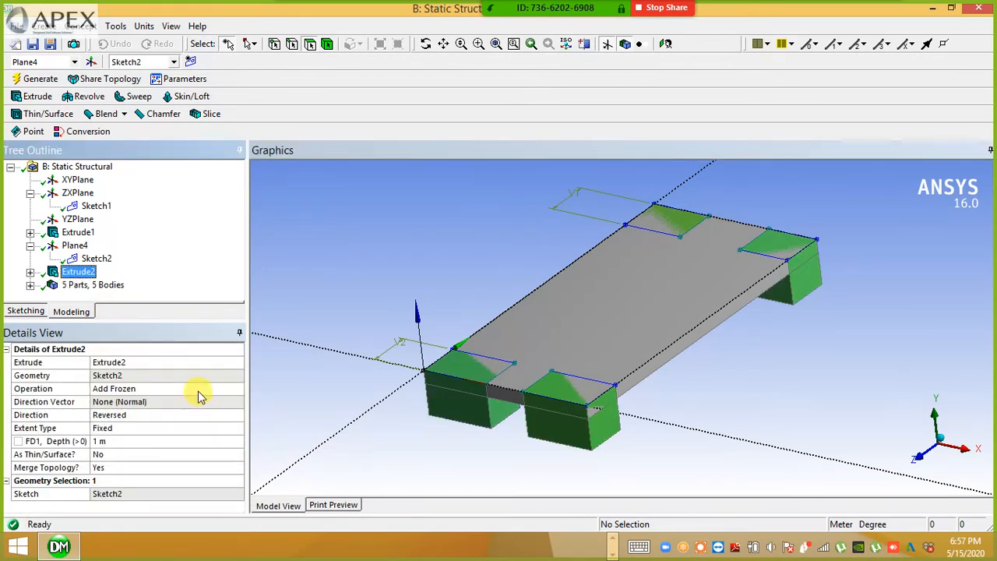
left_click(207, 390)
left_click(237, 389)
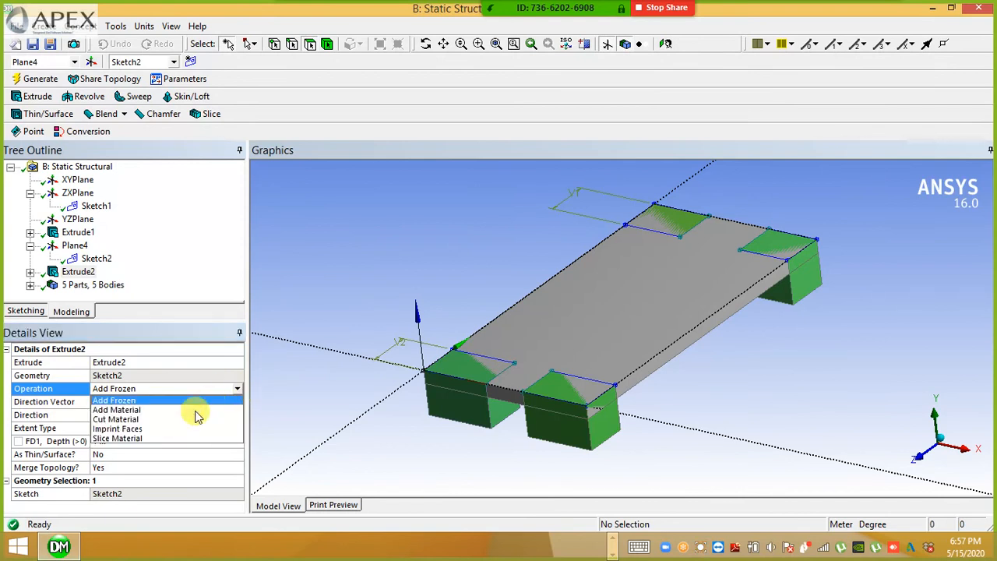
left_click(186, 421)
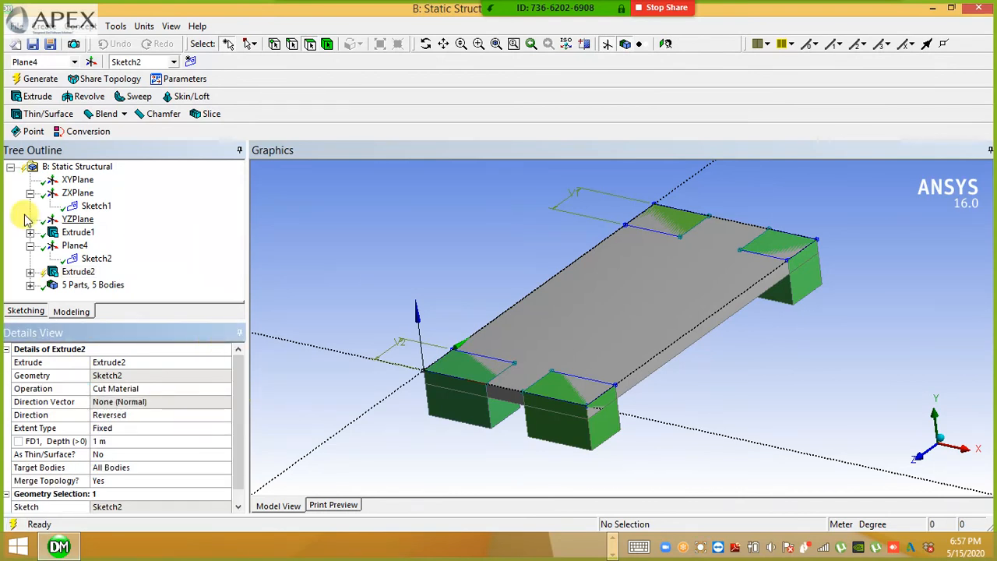
left_click(40, 81)
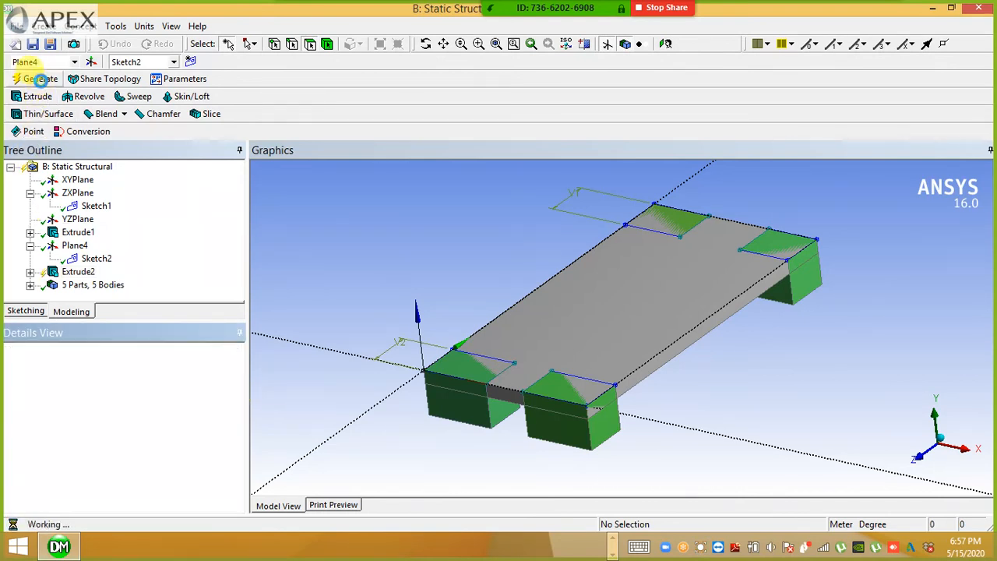
mouse_move(459, 367)
middle_mouse_down()
mouse_move(776, 342)
mouse_move(912, 279)
mouse_move(831, 394)
mouse_move(815, 457)
mouse_move(890, 474)
mouse_move(884, 416)
mouse_move(864, 476)
mouse_move(852, 461)
middle_mouse_up()
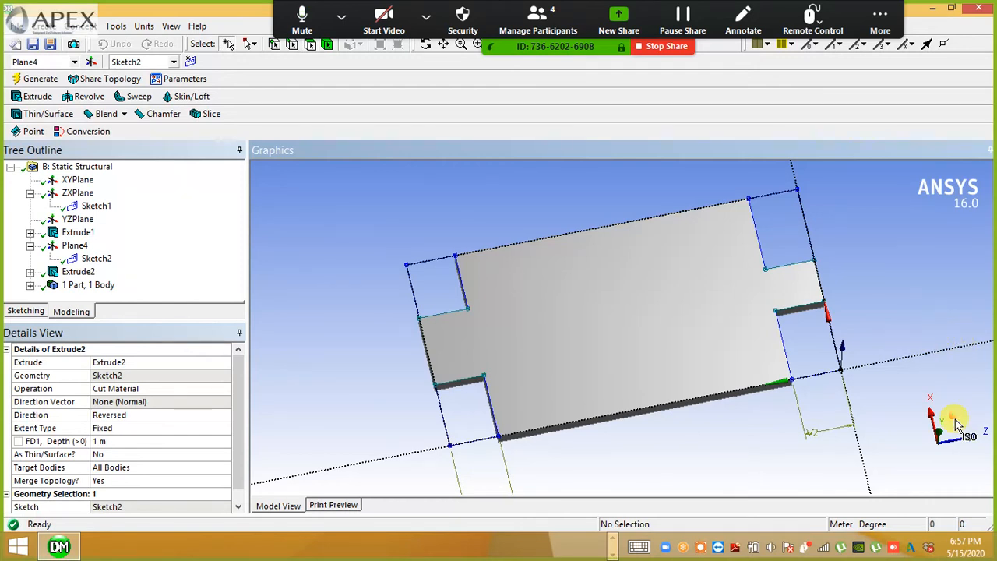
- Switch from DesignModeler to the Workbench project schematic
left_click(935, 9)
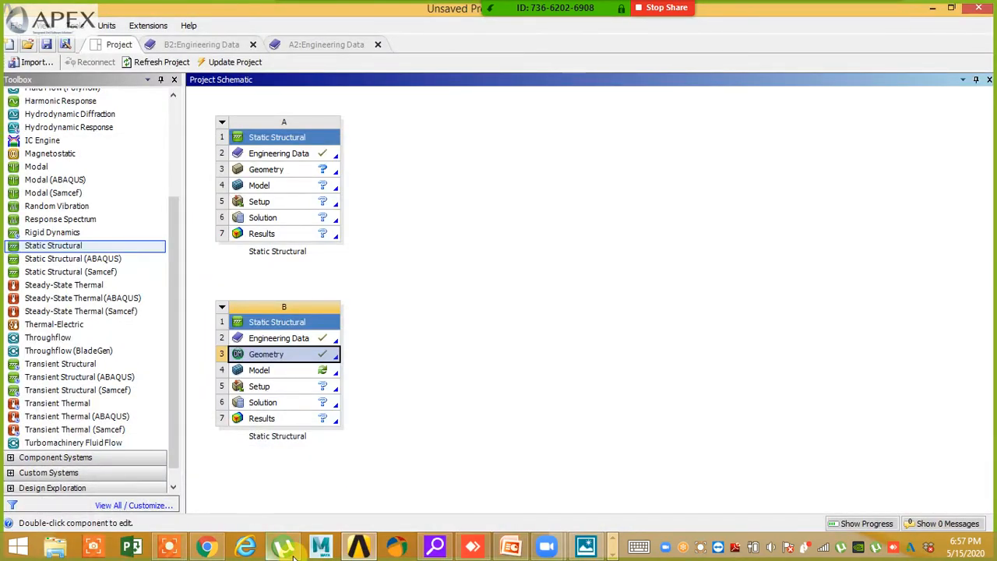
left_click(359, 549)
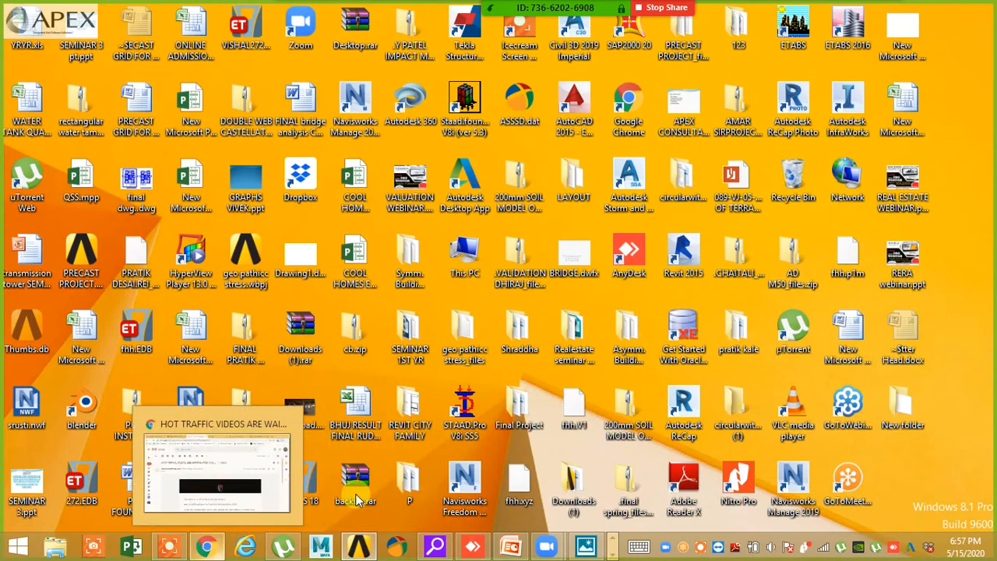
mouse_move(370, 550)
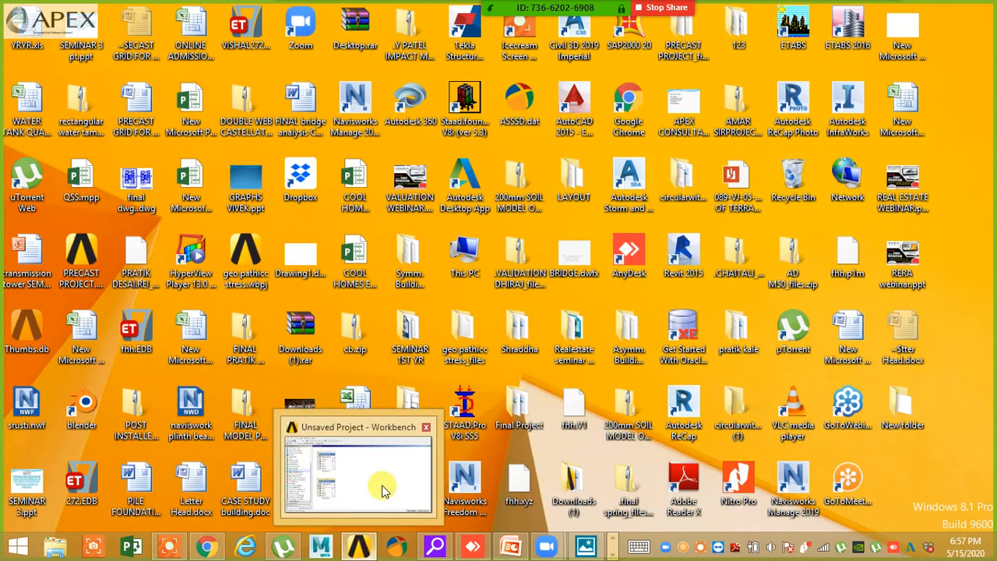
left_click(383, 489)
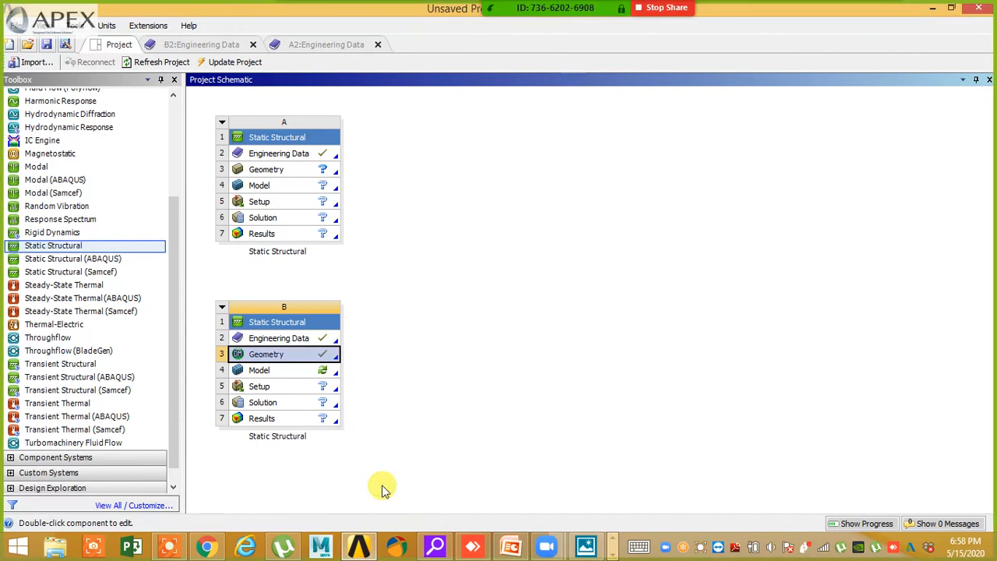
left_click(934, 11)
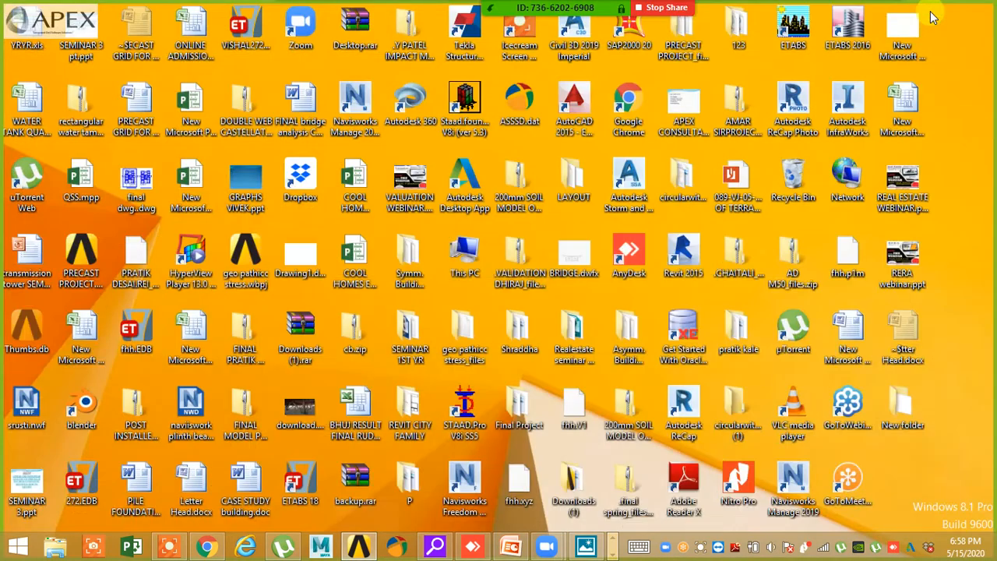
mouse_move(360, 550)
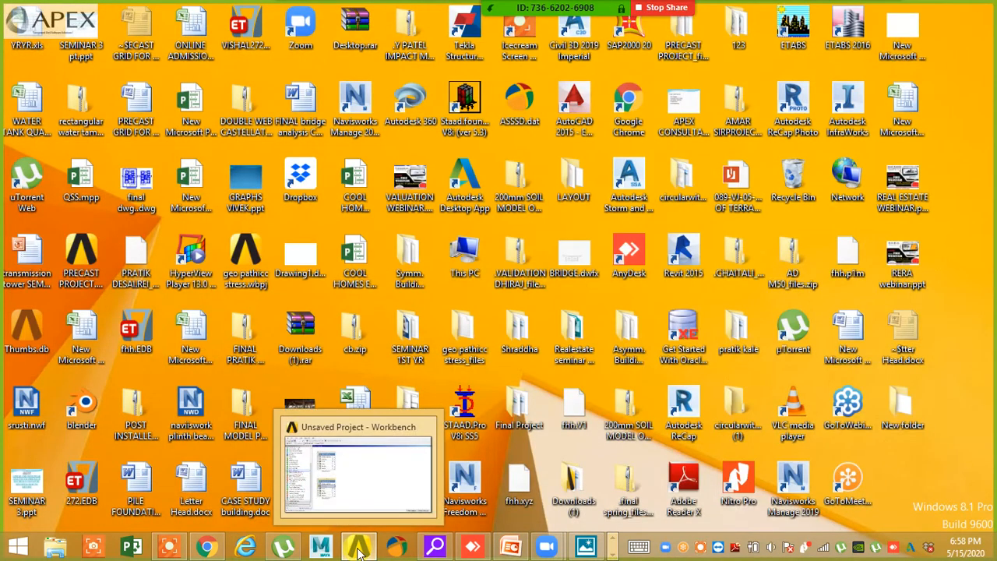
left_click(369, 475)
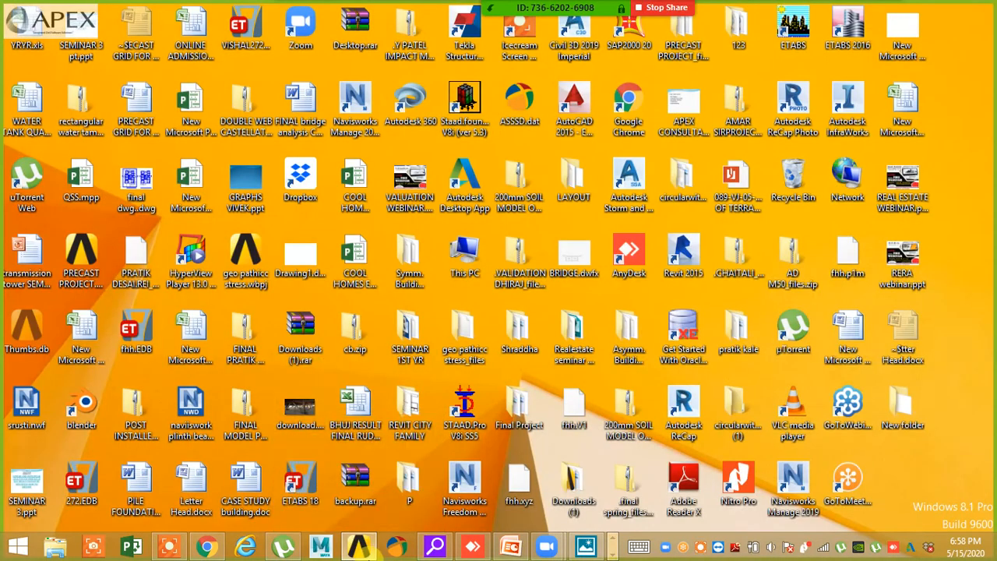
mouse_move(360, 549)
left_click(309, 454)
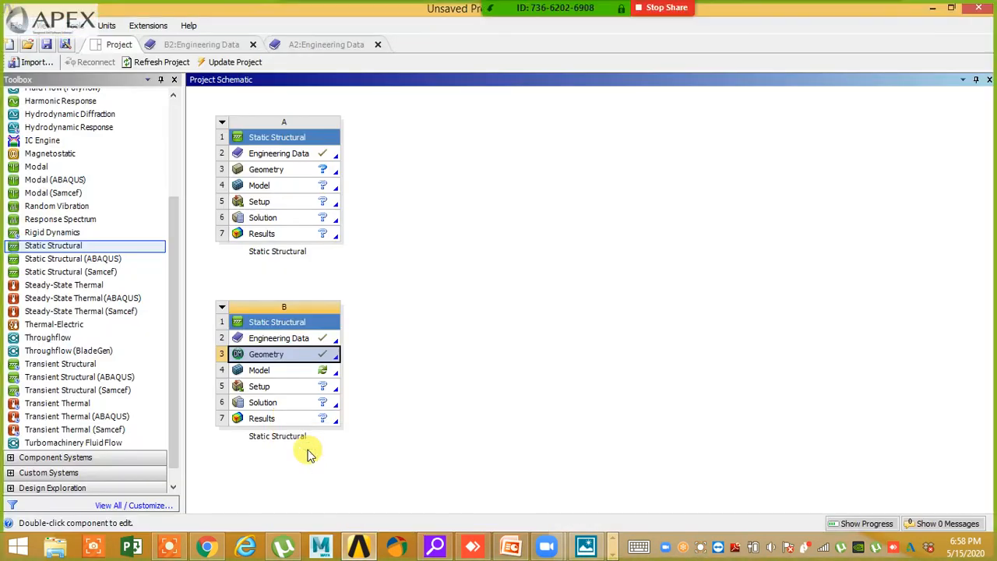
- Open the Model cell of the second Static Structural system to launch Mechanical
double_click(313, 370)
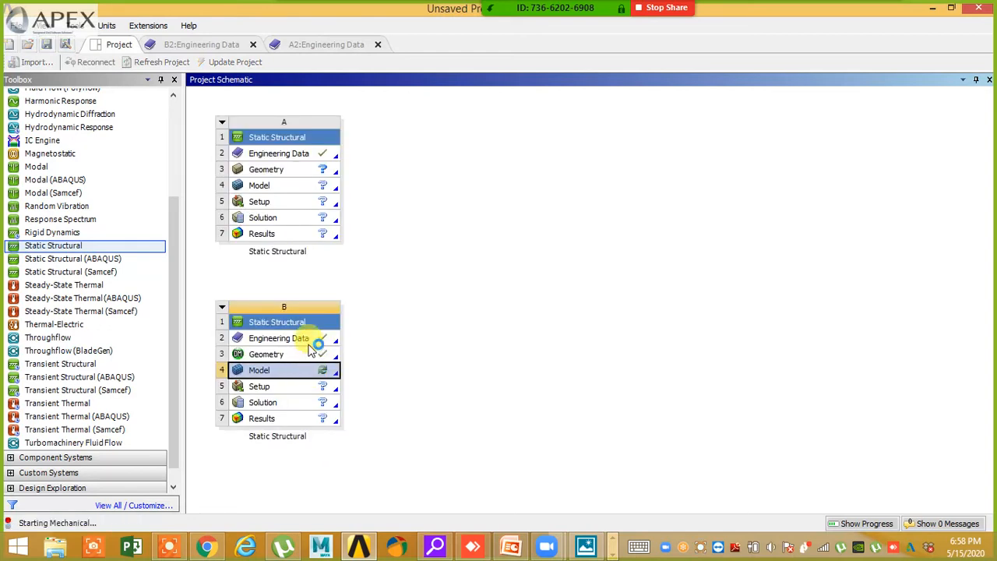
left_click(310, 352)
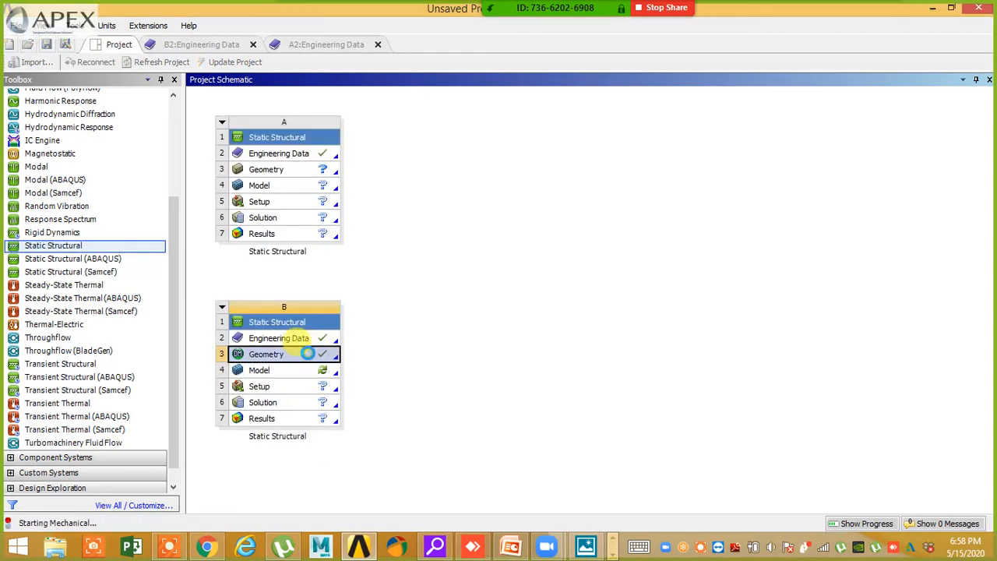
- Close the RERA webinar.ppt presentation in PowerPoint without saving its changes
left_click(614, 544)
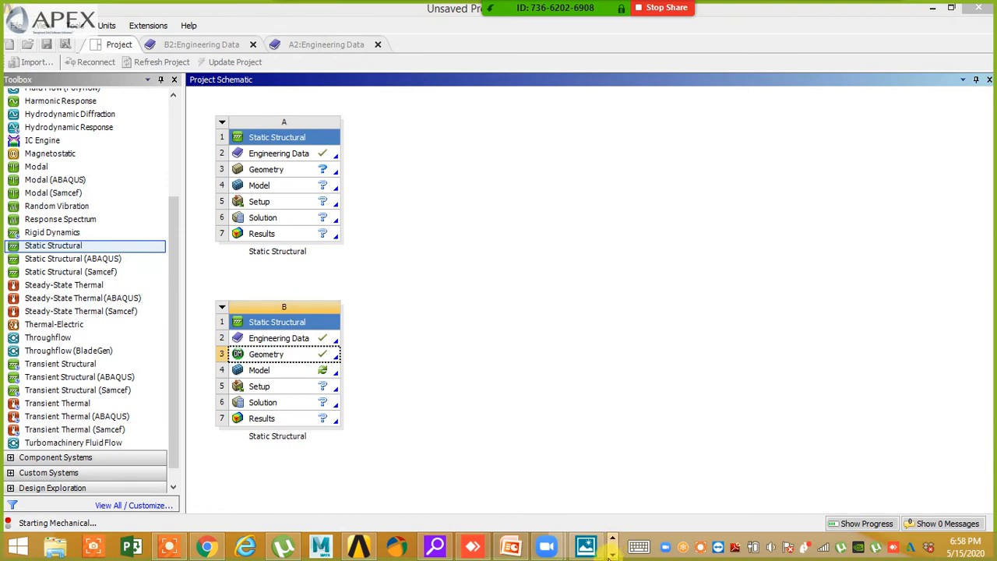
mouse_move(590, 550)
left_click(653, 424)
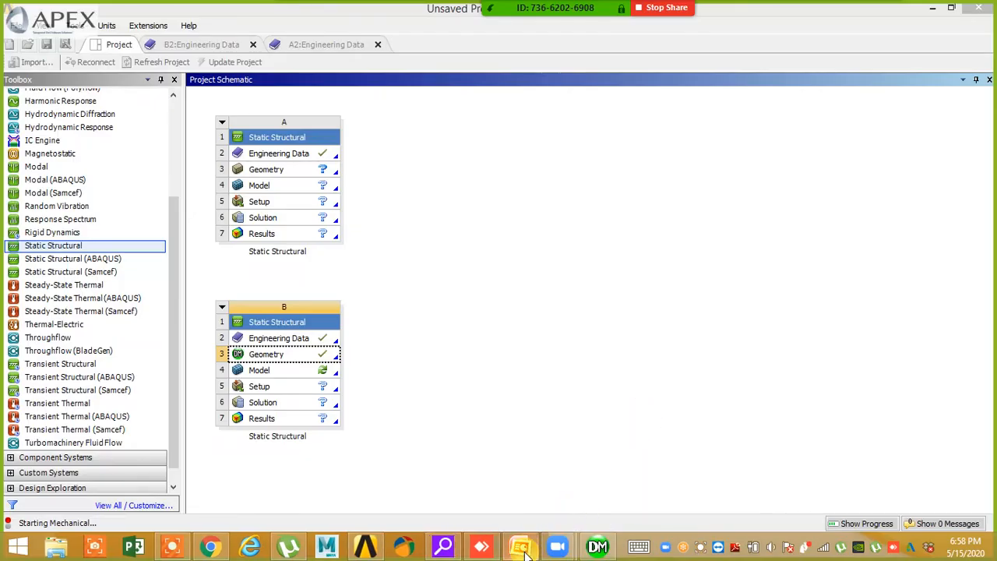
mouse_move(527, 550)
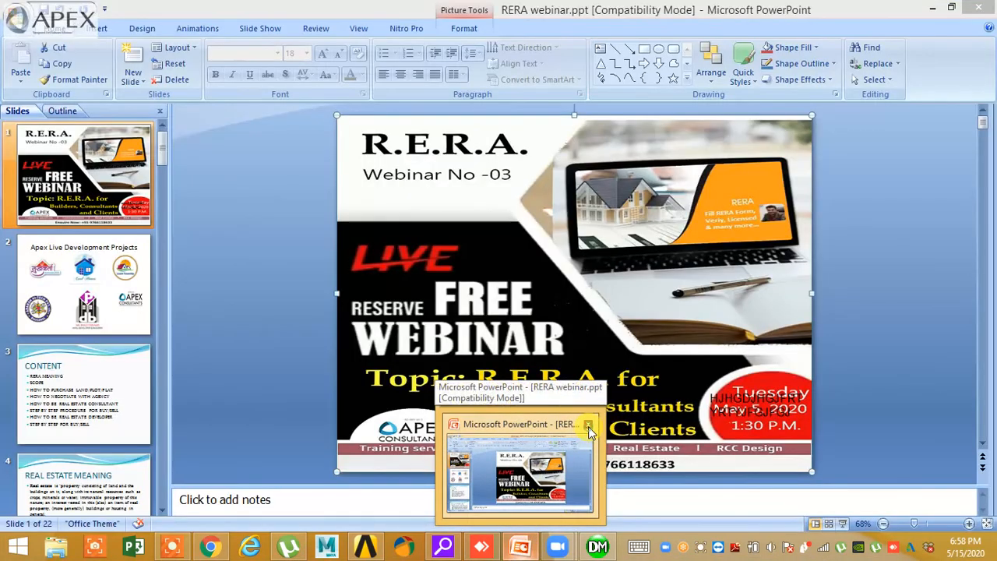
left_click(589, 427)
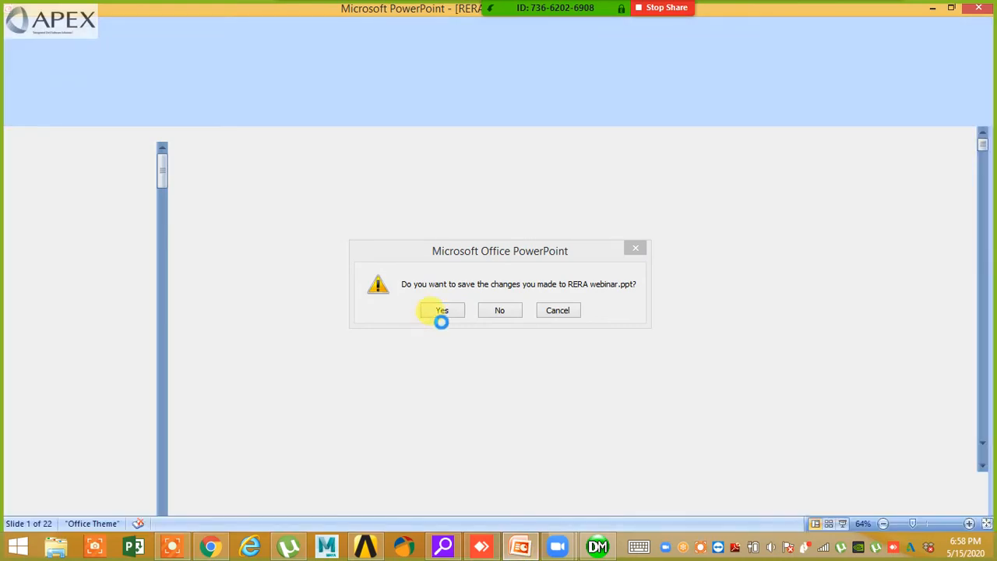
left_click(498, 311)
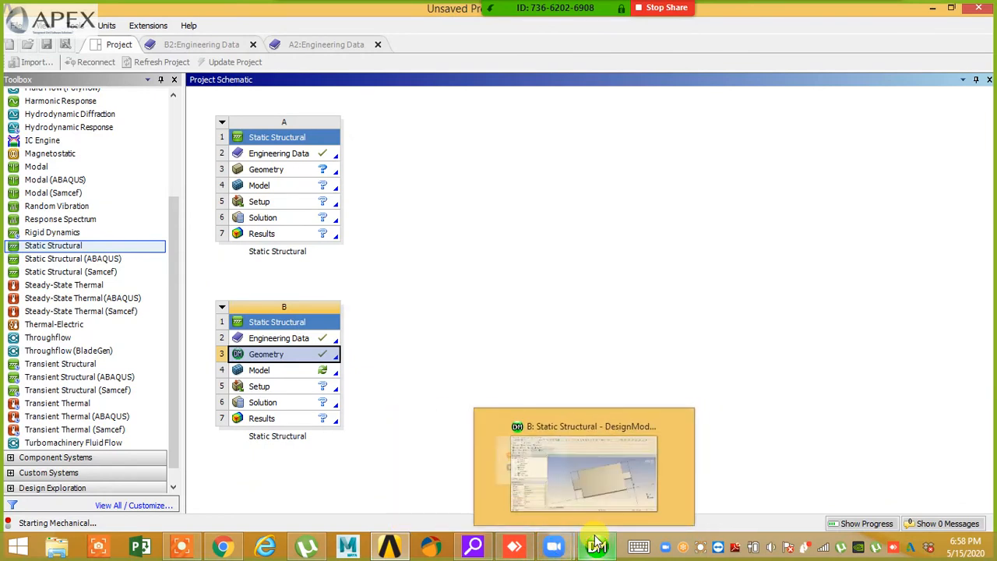
- Toggle the meeting microphone while Mechanical loads, and minimise Mechanical to return to DesignModeler
left_click(595, 499)
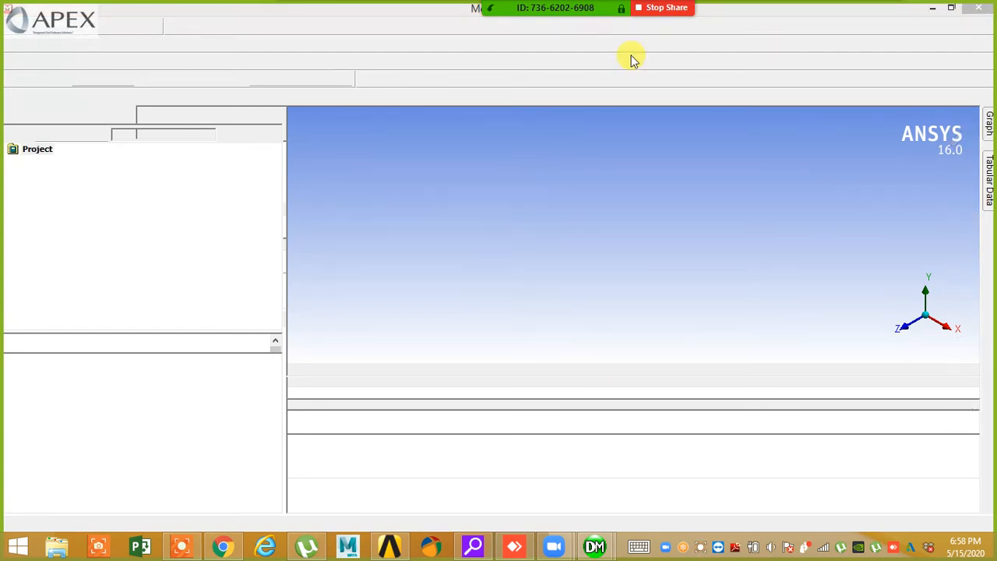
mouse_move(561, 6)
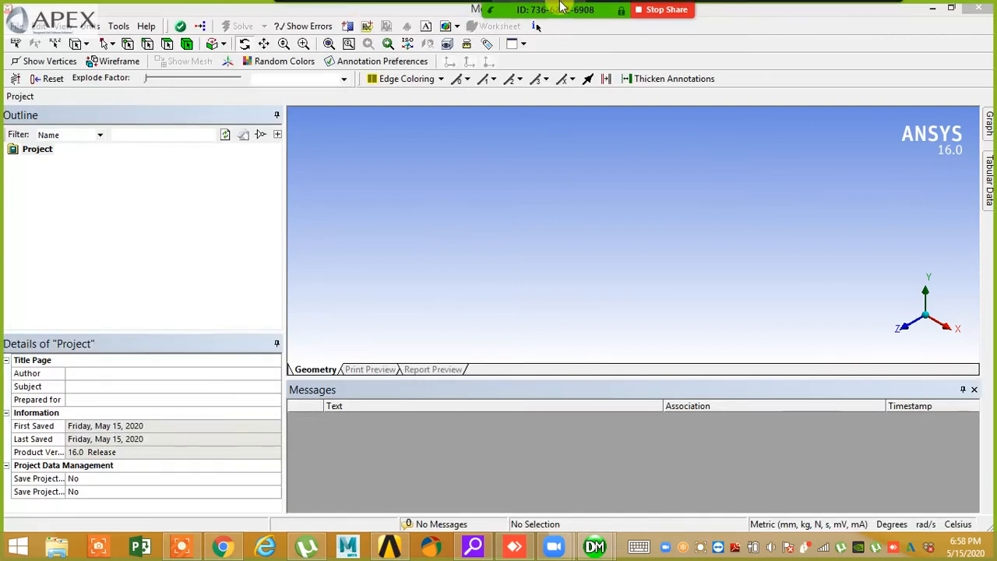
left_click(310, 31)
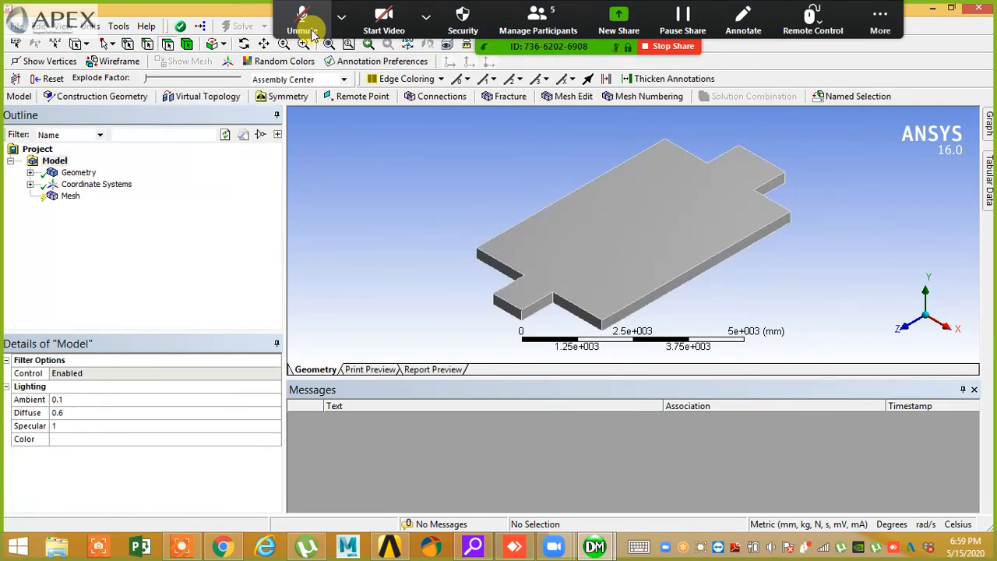
left_click(312, 33)
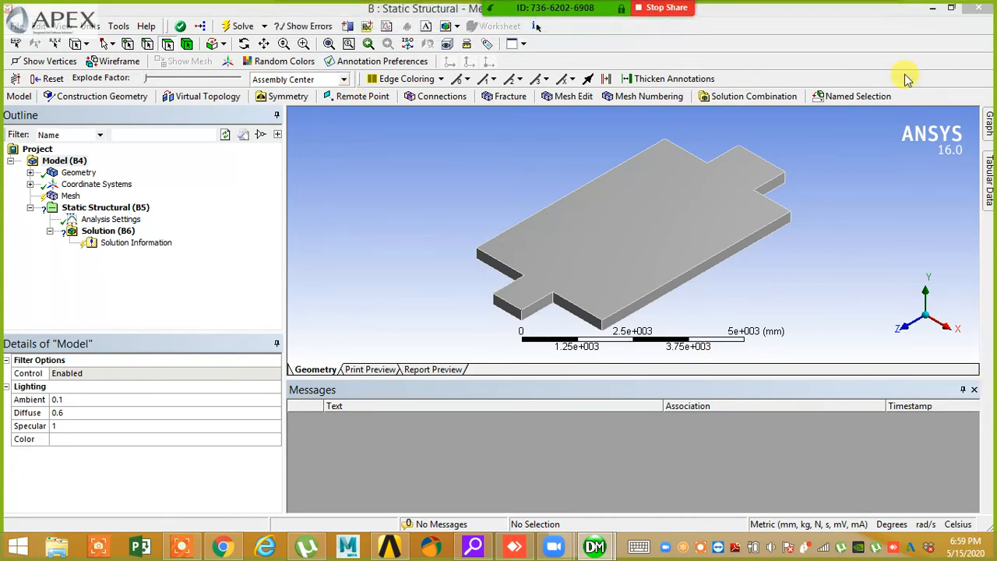
left_click(933, 8)
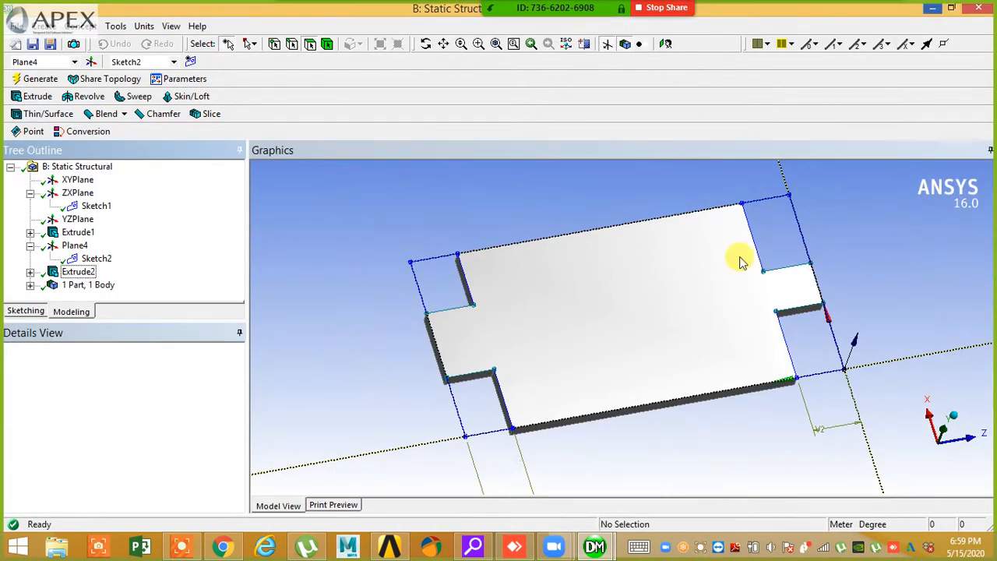
- Create a new From Face plane on the slab's large flat face opposite Plane4 and generate it
middle_click_drag(683, 345, 663, 378)
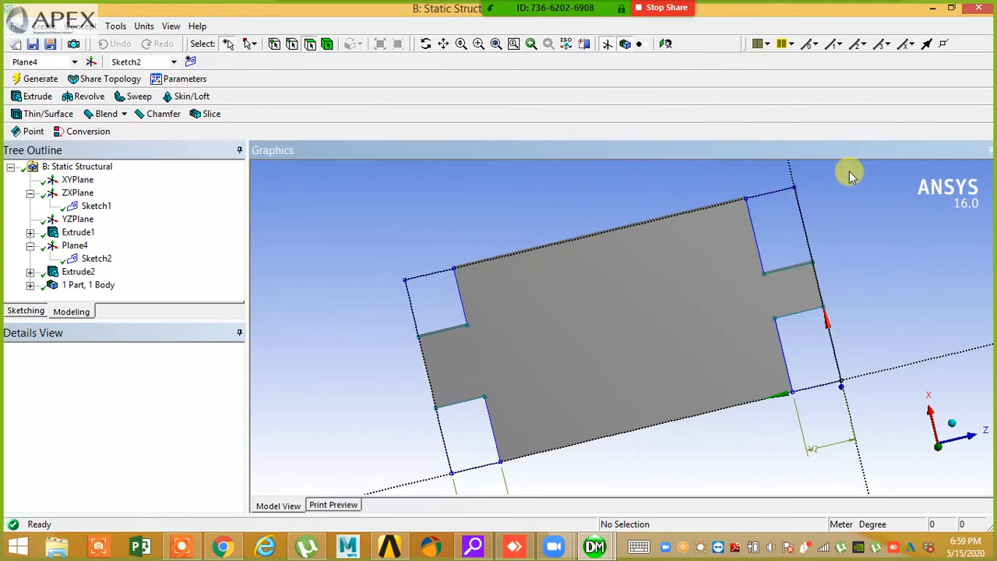
scroll(814, 431, "down", 2)
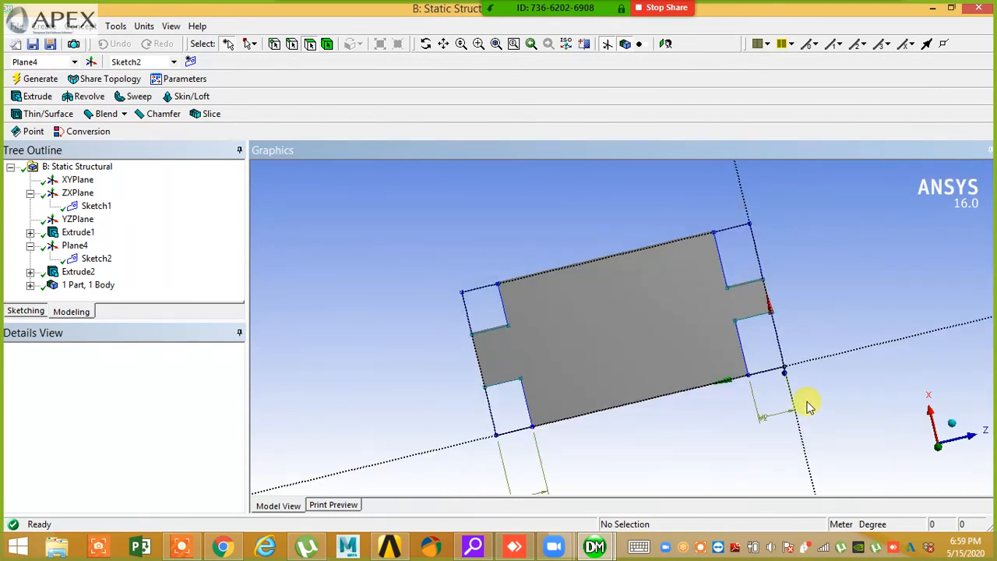
middle_click_drag(735, 408, 639, 381)
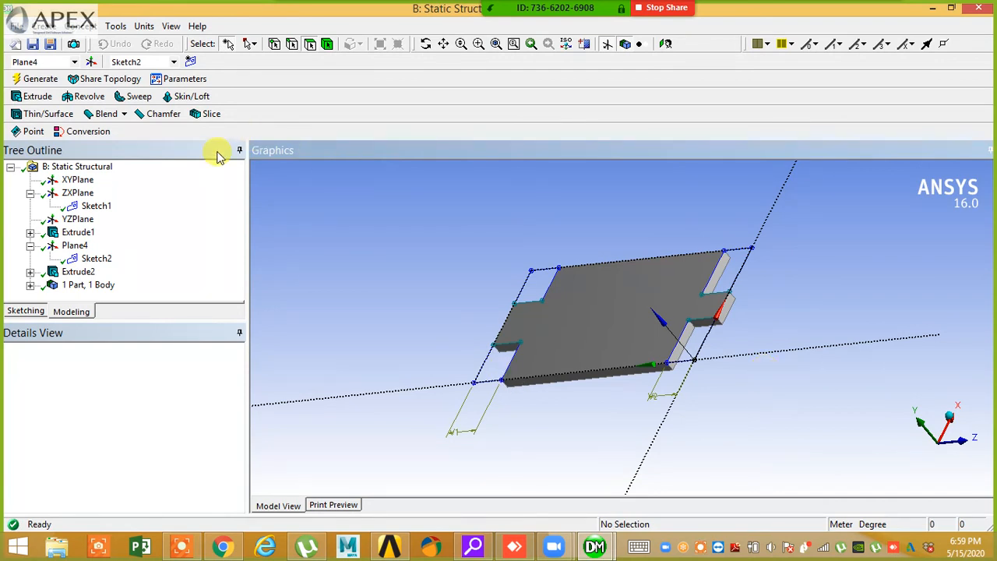
mouse_move(584, 356)
middle_mouse_down()
mouse_move(750, 338)
mouse_move(468, 244)
mouse_move(435, 249)
mouse_move(512, 274)
mouse_move(541, 305)
mouse_move(503, 278)
mouse_move(543, 338)
mouse_move(585, 359)
mouse_move(605, 517)
mouse_move(595, 403)
mouse_move(579, 427)
middle_mouse_up()
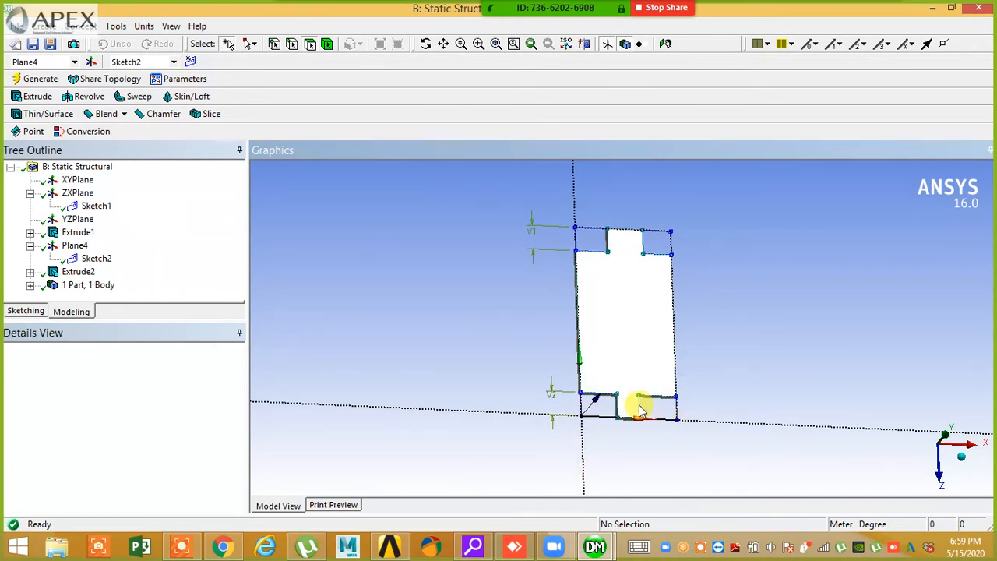
mouse_move(606, 398)
middle_mouse_down()
mouse_move(606, 356)
mouse_move(645, 261)
mouse_move(563, 250)
middle_mouse_up()
left_click(91, 62)
left_click(218, 375)
left_click(212, 389)
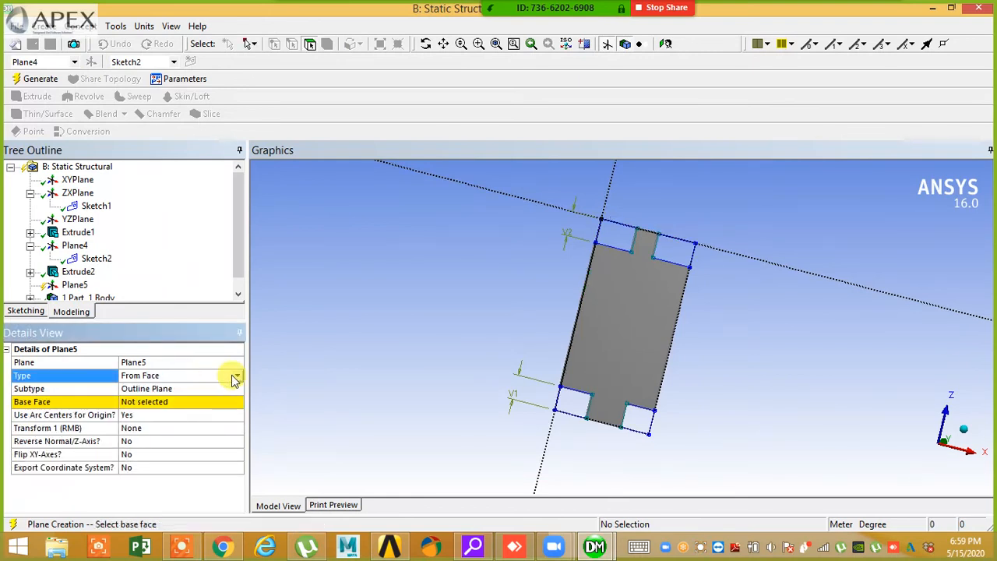
left_click(639, 284)
mouse_move(632, 283)
middle_mouse_down()
mouse_move(627, 374)
mouse_move(641, 230)
middle_mouse_up()
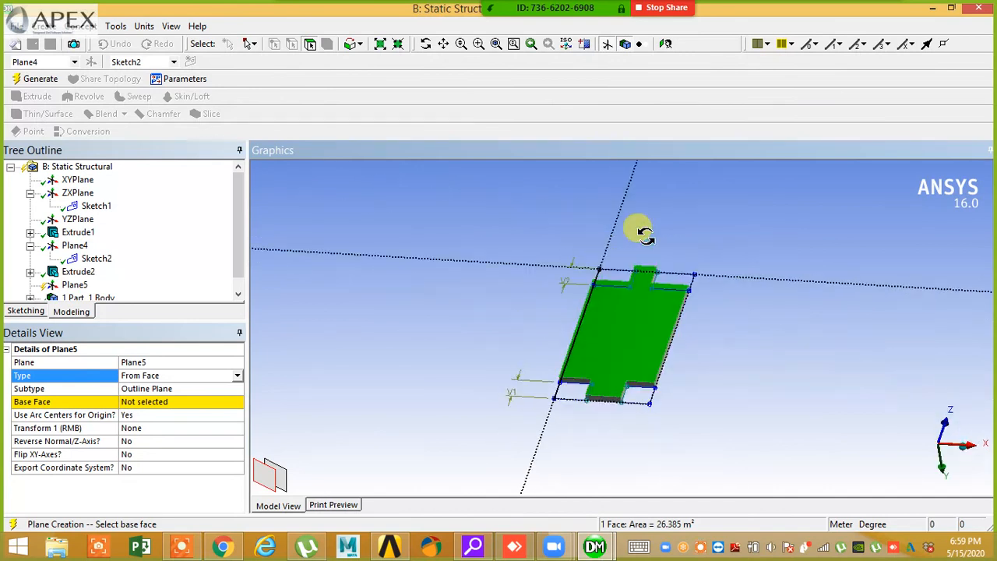
left_click(146, 402)
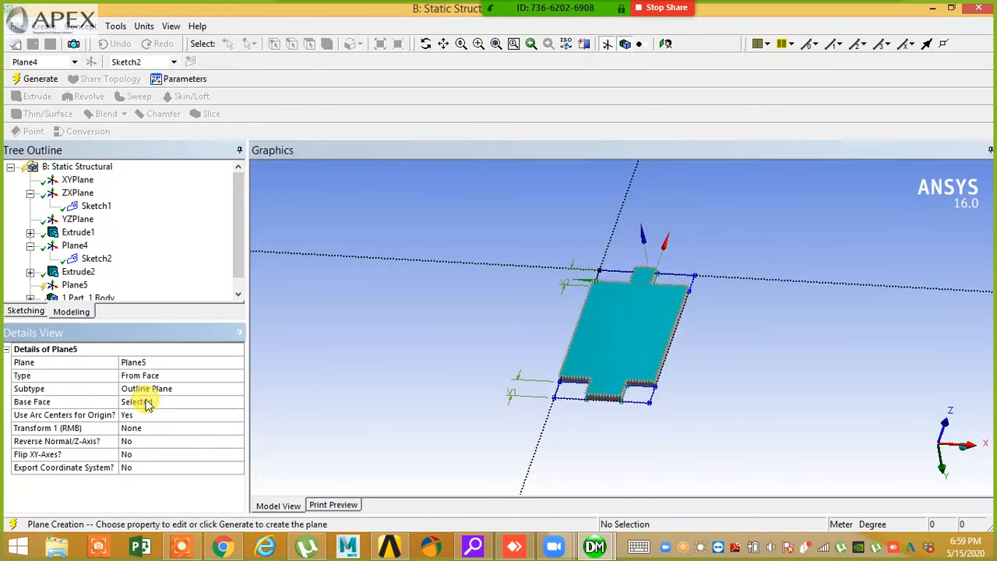
left_click(25, 79)
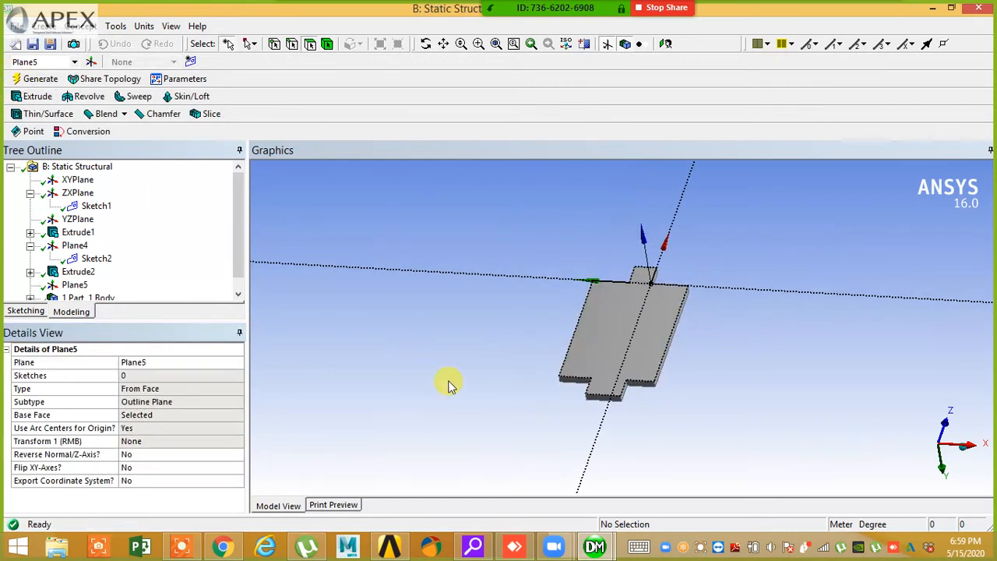
- Sketch a rectangle on Plane5 from the slab body's end corner outward past the end tab, about 6.3 m long
left_click(23, 311)
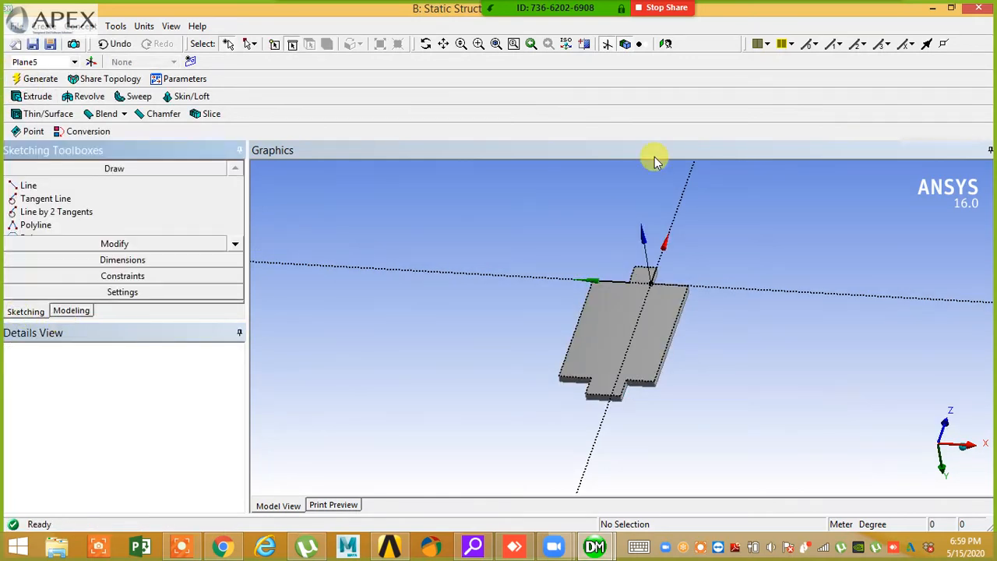
left_click(667, 44)
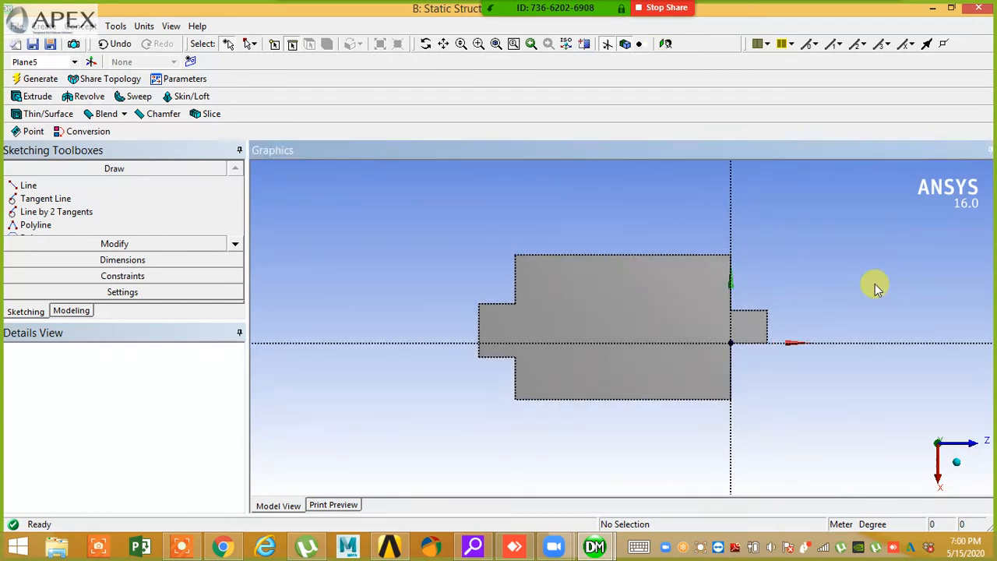
left_click(235, 242)
left_click(235, 242)
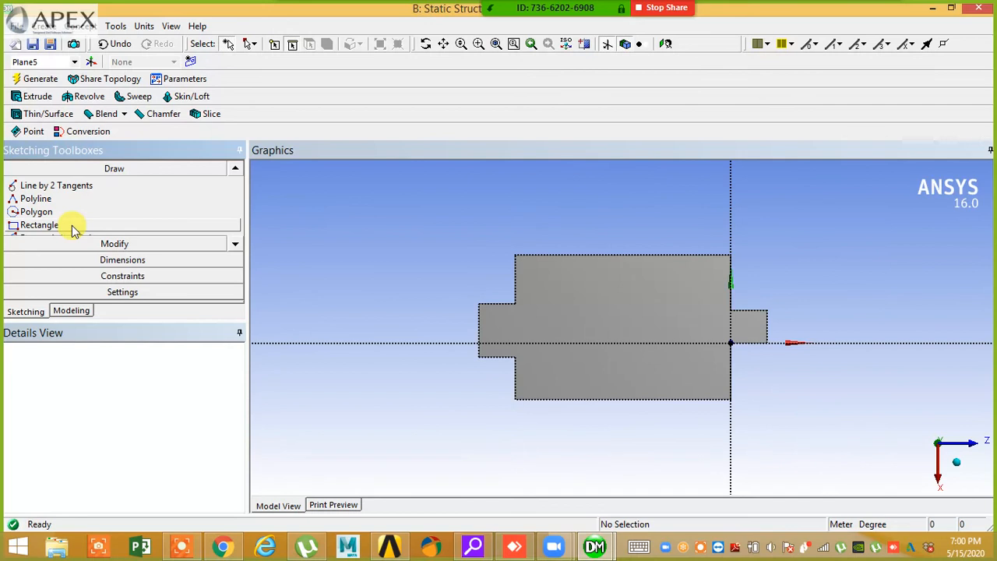
left_click(39, 225)
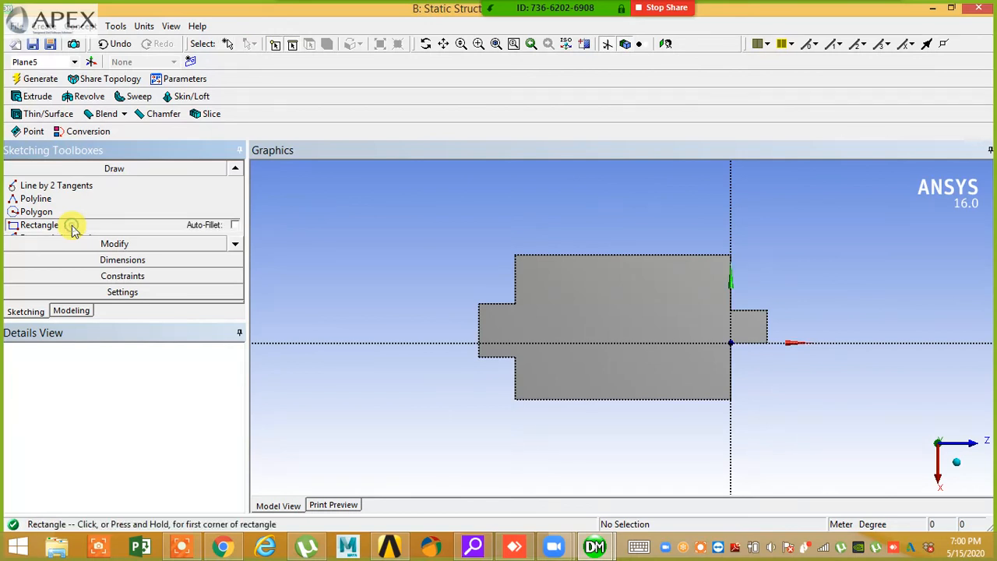
left_click(731, 398)
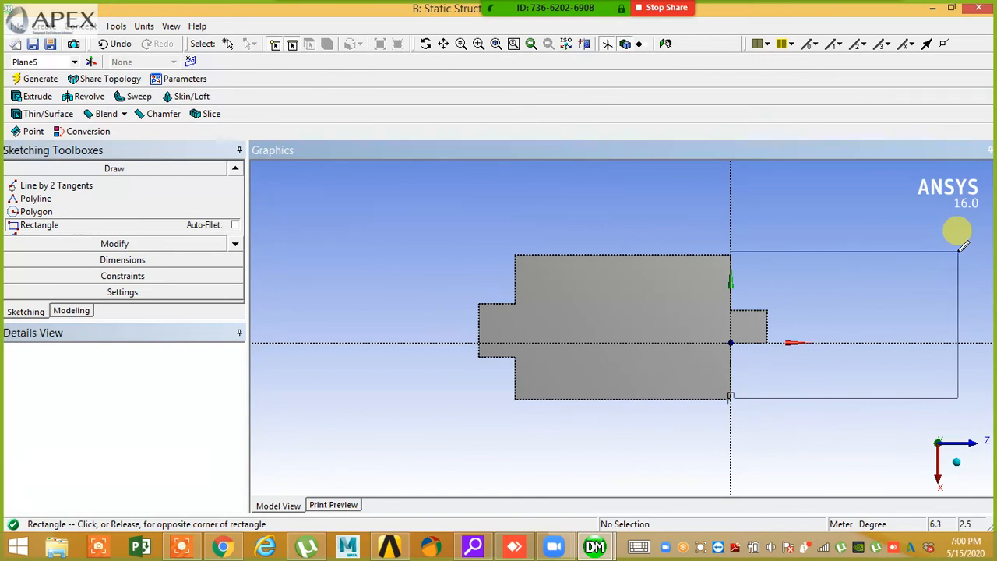
left_click(958, 251)
mouse_move(846, 307)
middle_mouse_down()
mouse_move(752, 223)
mouse_move(809, 280)
mouse_move(808, 263)
middle_mouse_up()
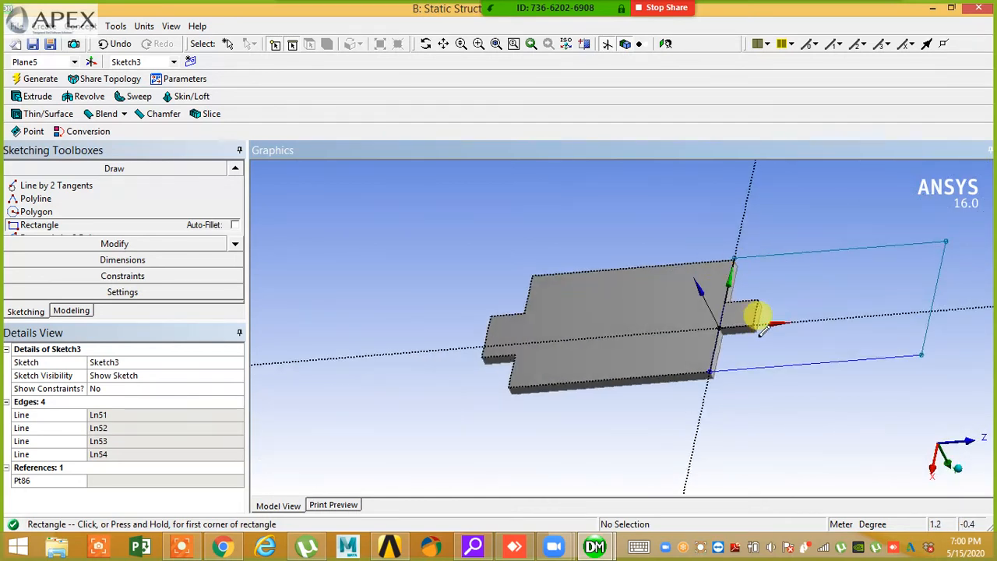
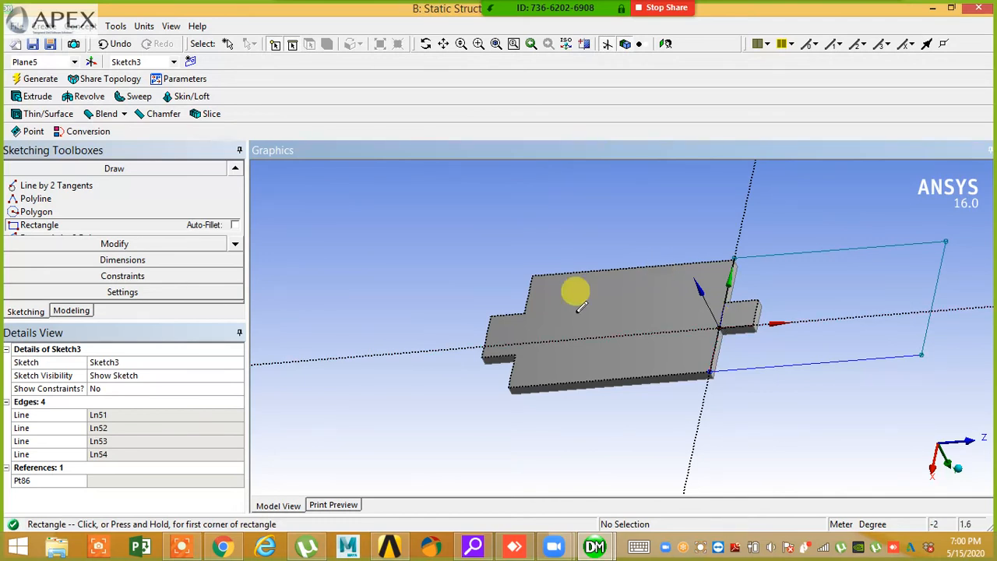
- Try to extrude Sketch3 with Add Material in the normal direction to a fixed depth of 1 m and generate it
left_click(74, 311)
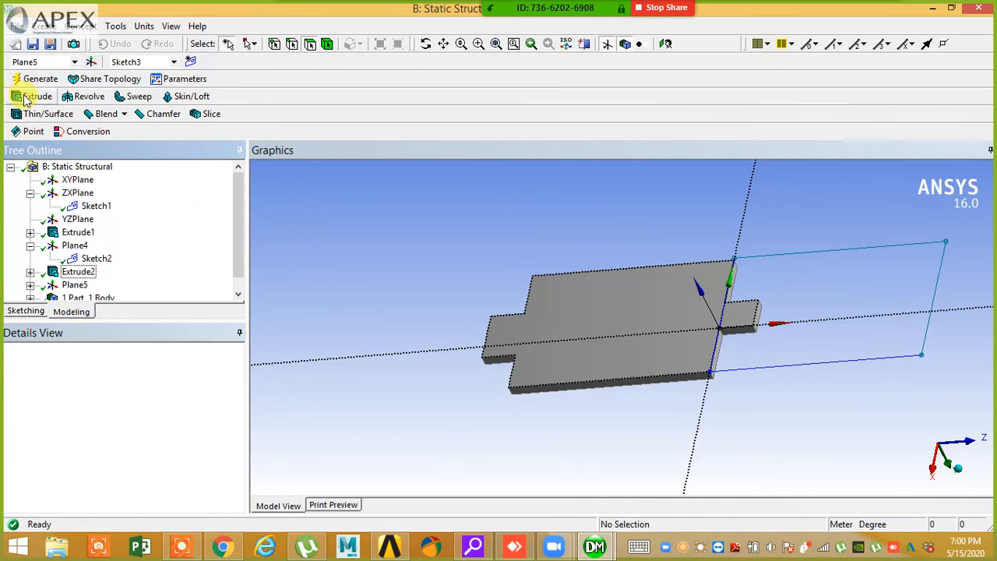
left_click(30, 96)
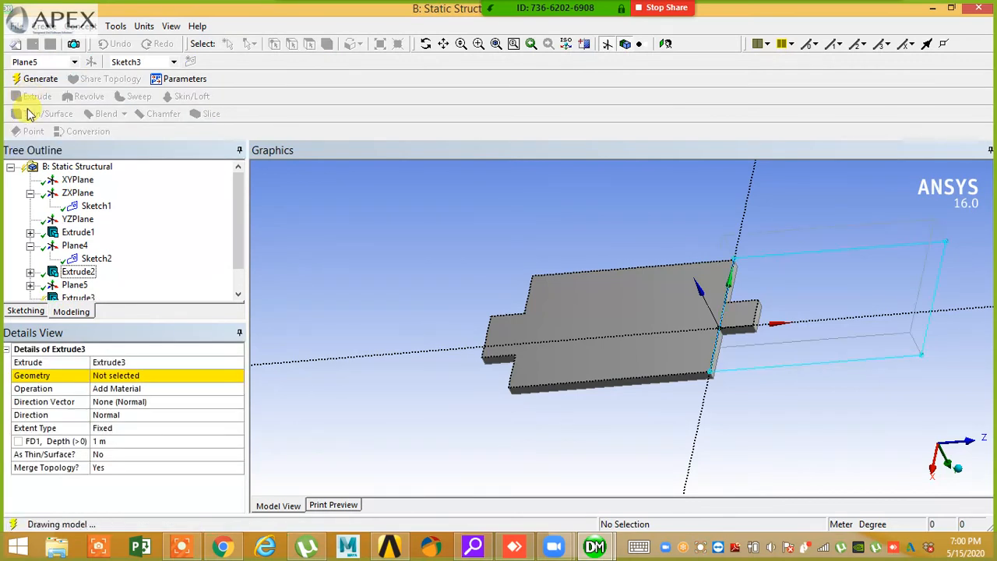
left_click(111, 376)
middle_click_drag(454, 395, 453, 349)
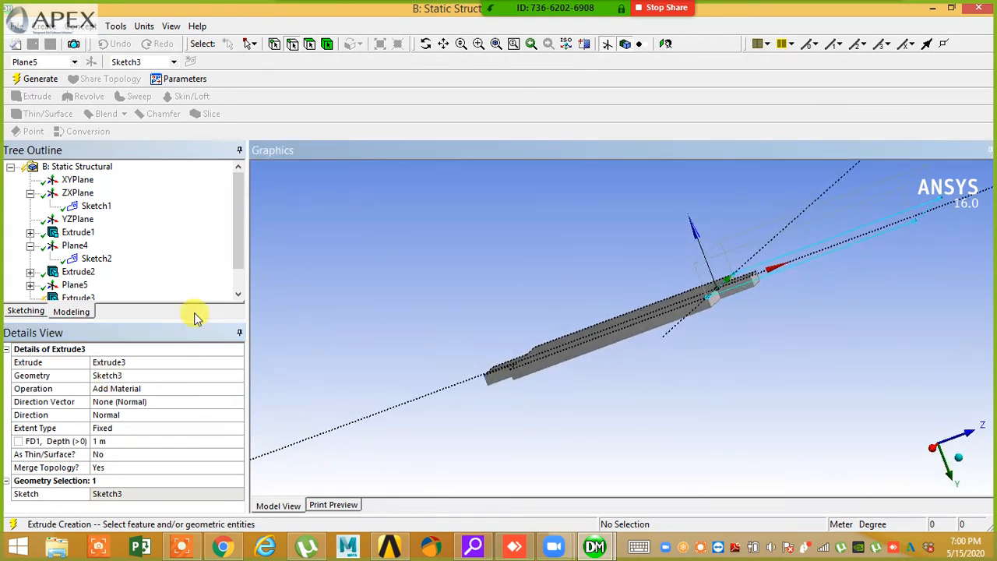
left_click(57, 81)
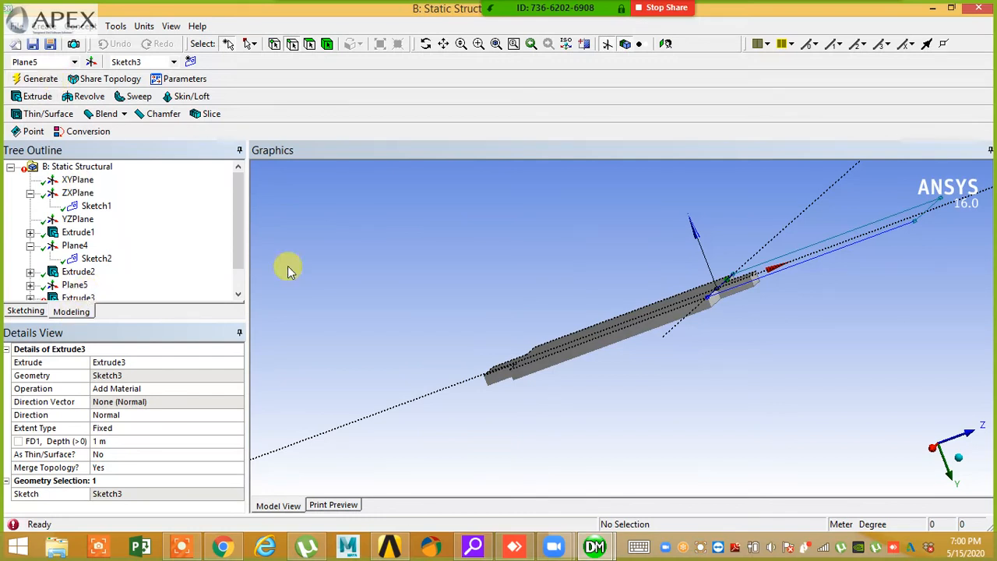
- Try changing Extrude3's operation to Slice Material and regenerate the model
left_click(237, 282)
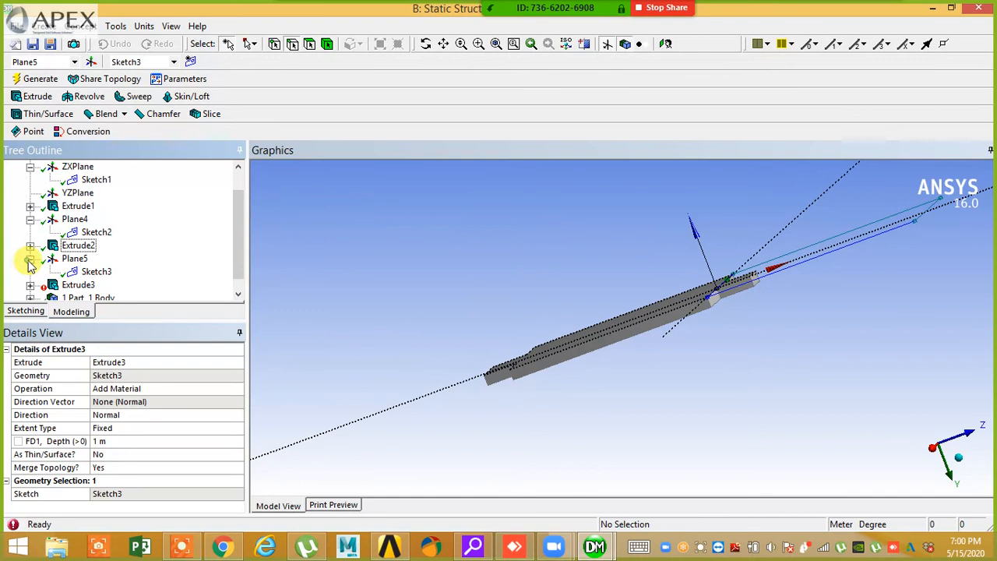
left_click(92, 271)
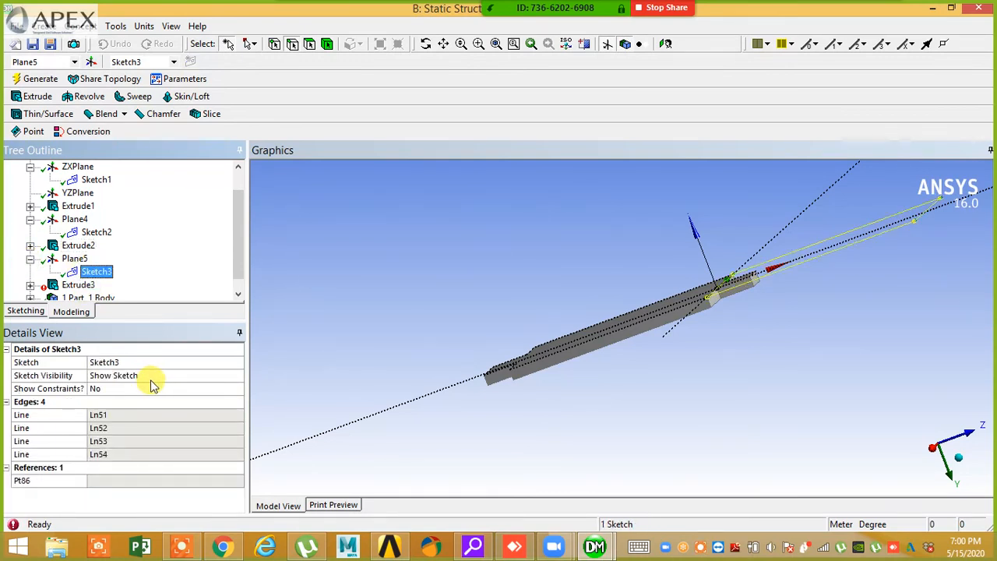
left_click(78, 285)
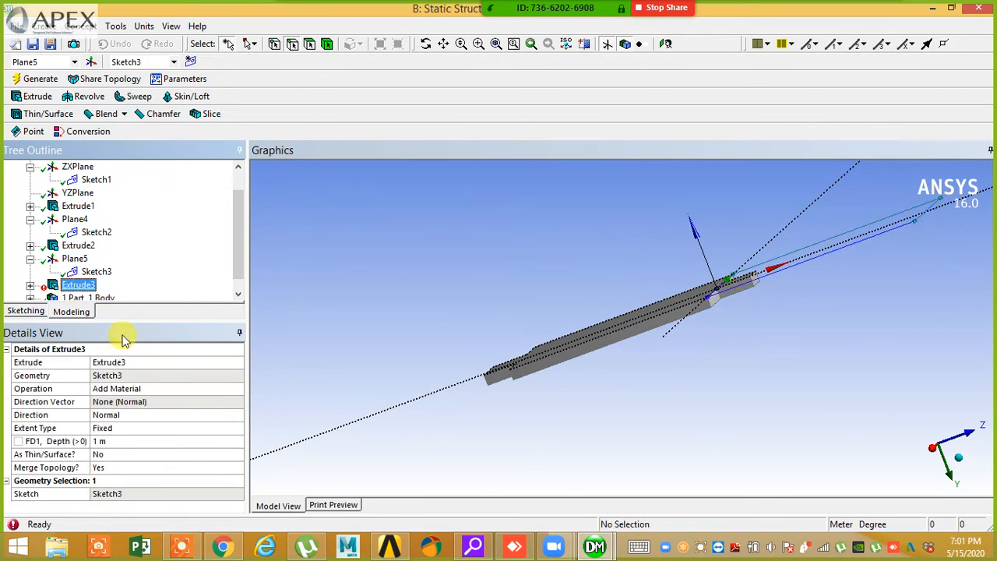
left_click(209, 389)
left_click(236, 388)
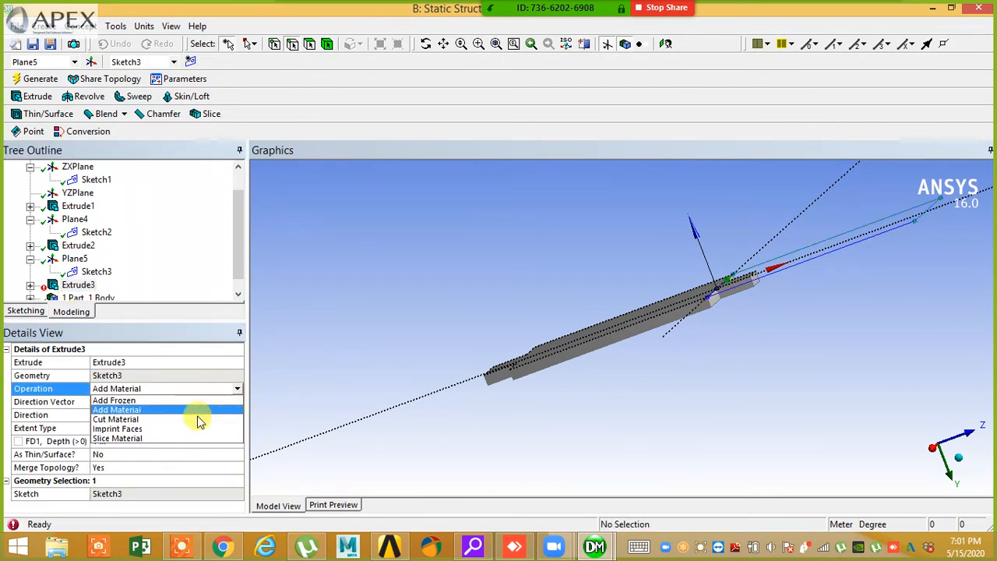
left_click(192, 439)
middle_click_drag(491, 392, 528, 411)
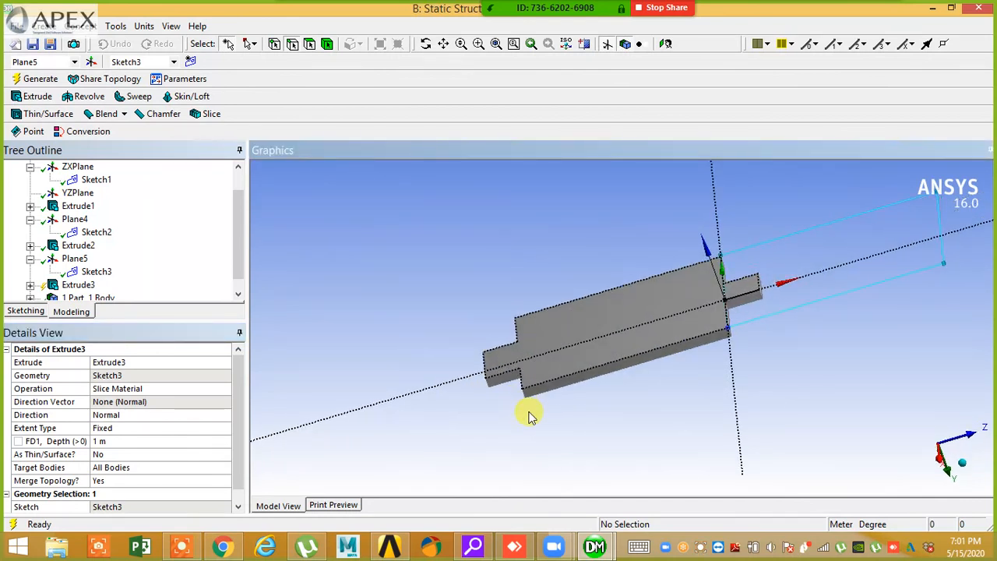
left_click(39, 79)
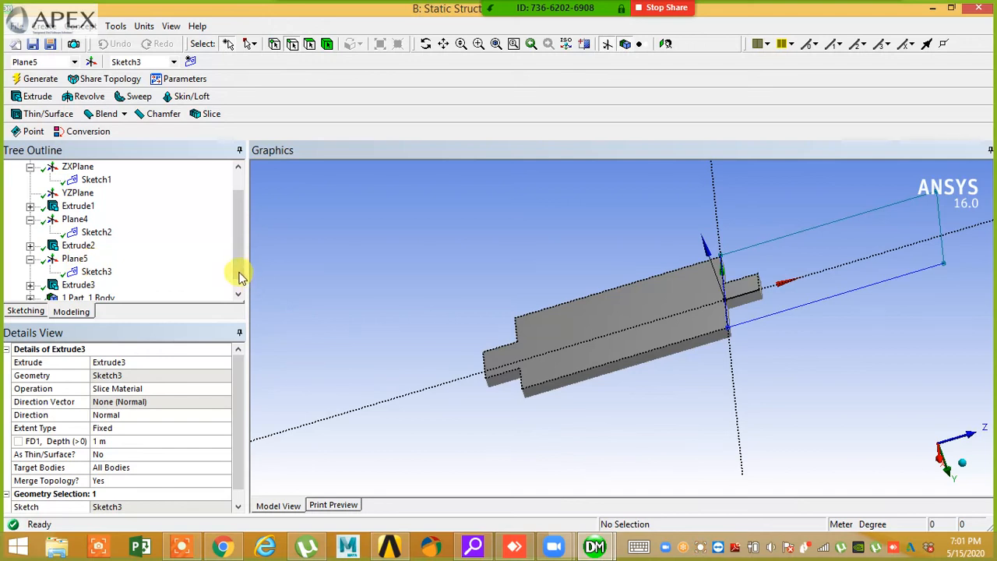
- Set Extrude3's operation to Add Frozen and generate it as a separate body
left_click_drag(238, 272, 237, 301)
left_click(30, 271)
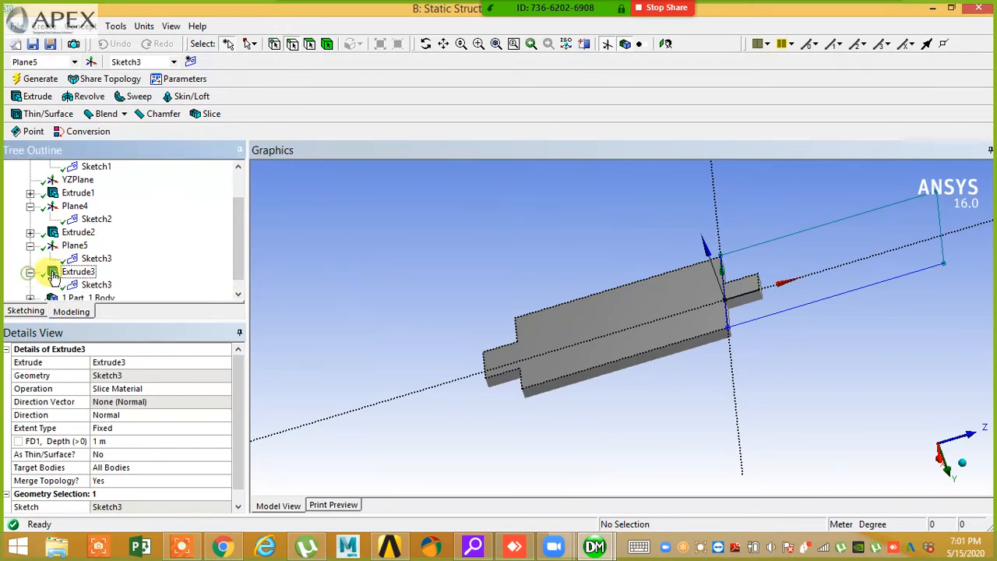
left_click(57, 273)
middle_click_drag(499, 389, 472, 384)
scroll(472, 385, "up", 1)
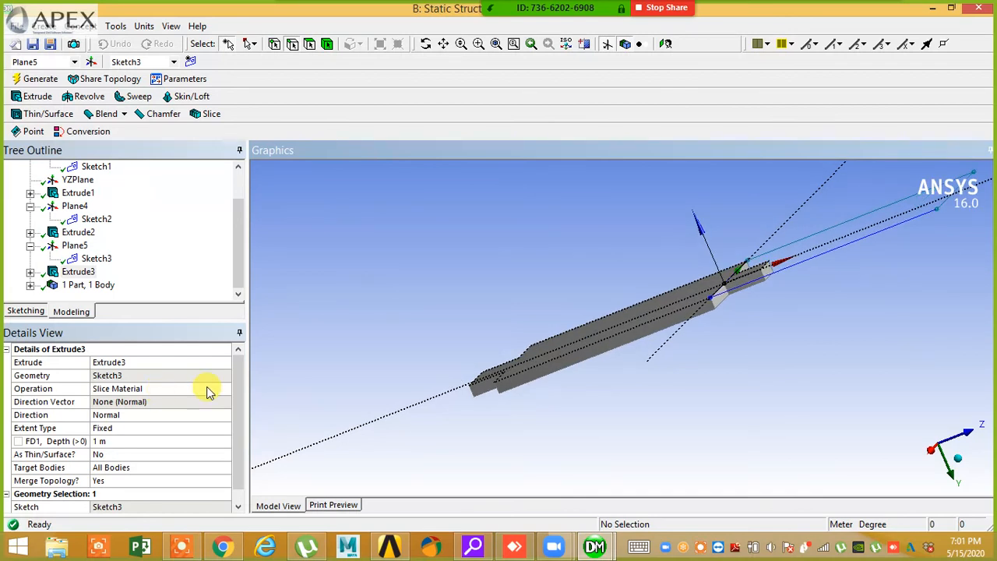
left_click(209, 389)
left_click(225, 389)
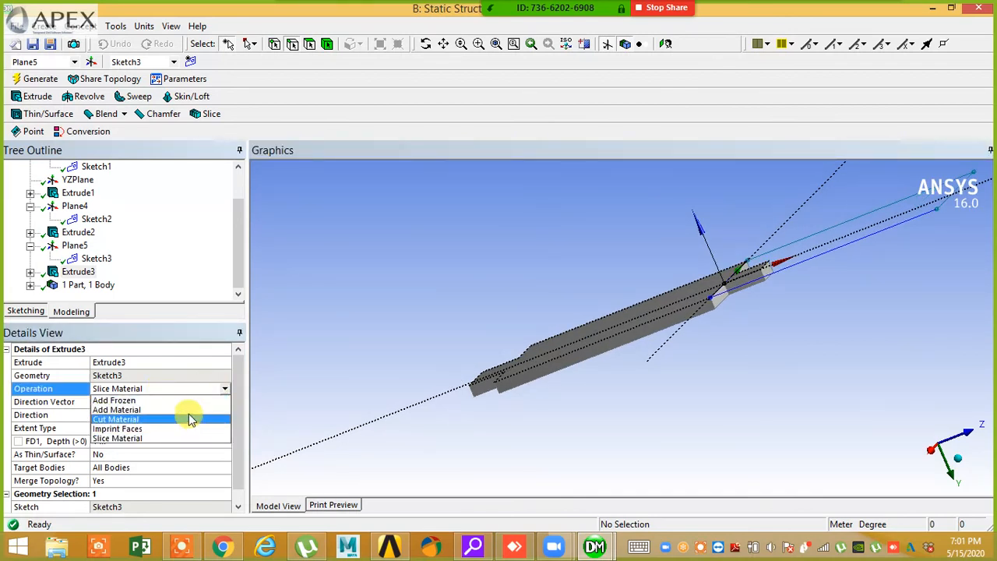
left_click(190, 402)
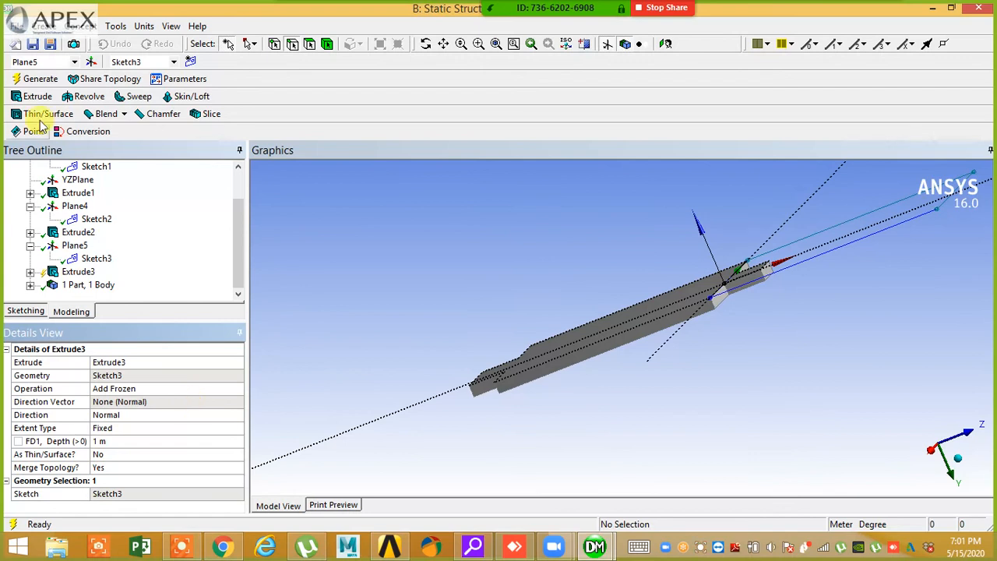
left_click(45, 81)
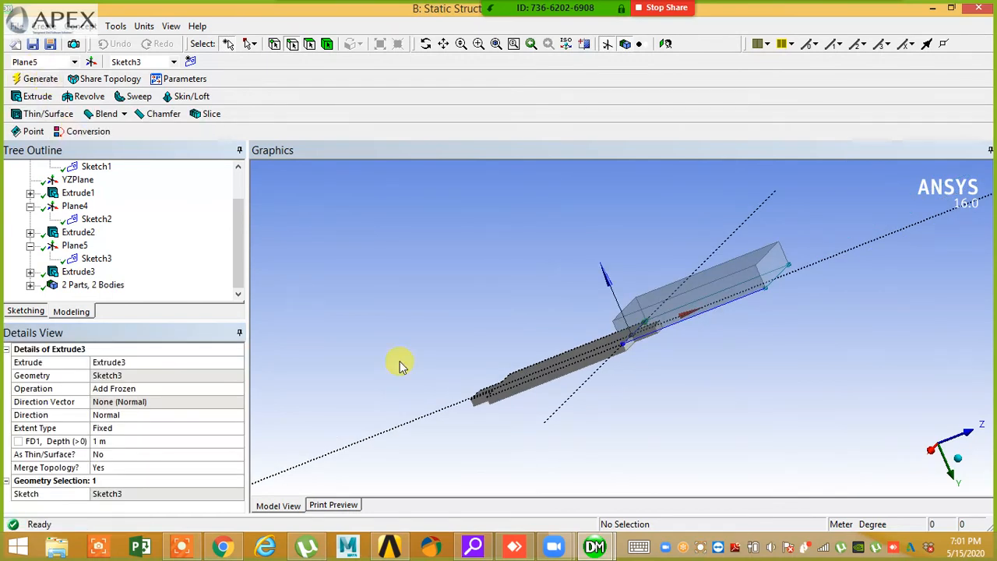
middle_click_drag(397, 363, 443, 377)
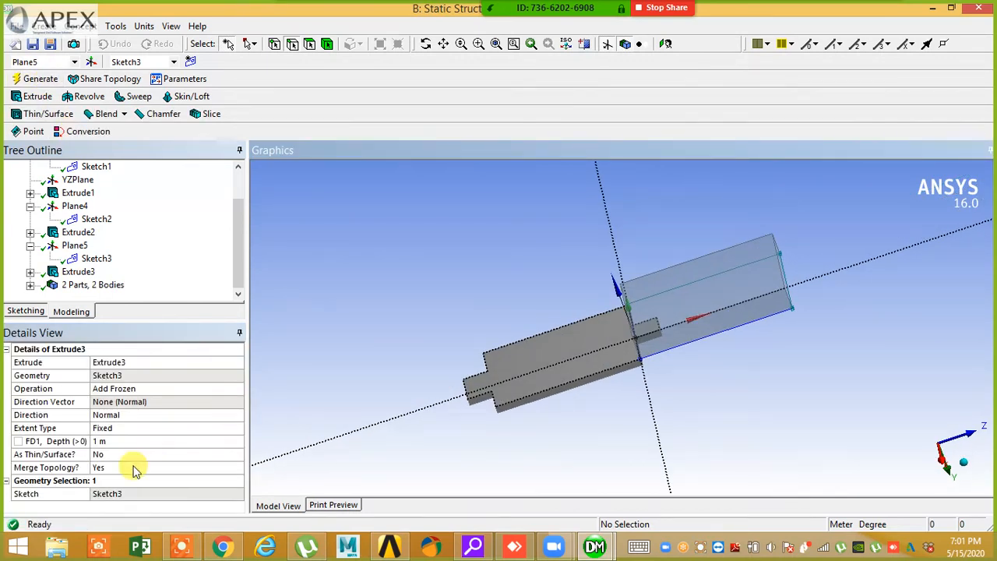
- Reverse the extrusion direction of Extrude3 and regenerate the model
left_click(130, 416)
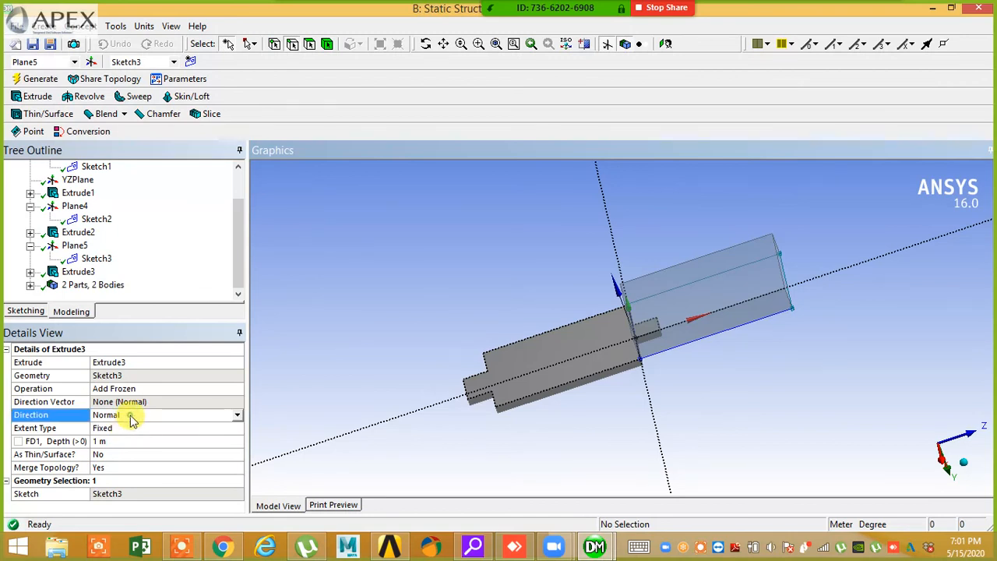
left_click(236, 418)
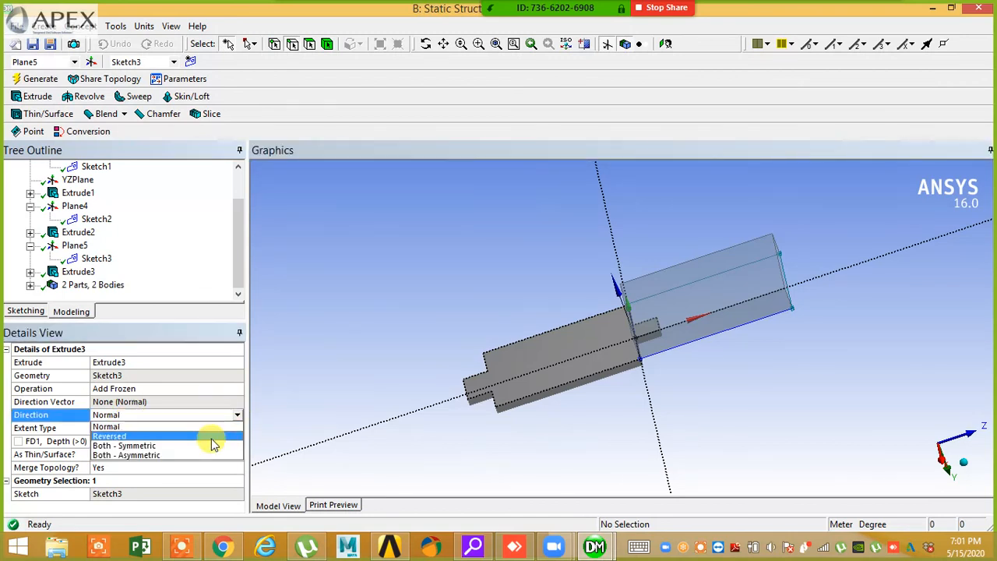
left_click(211, 437)
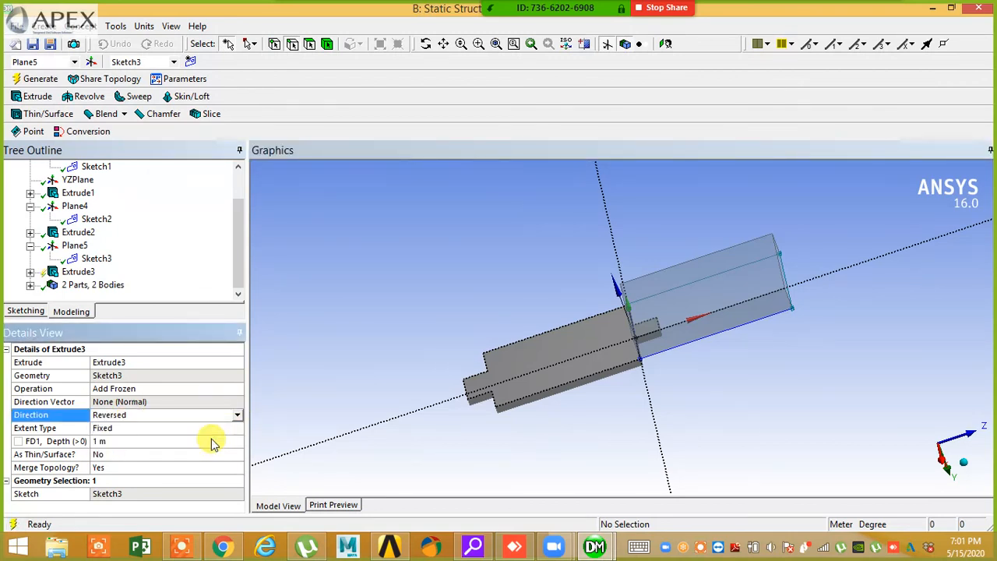
left_click(31, 79)
middle_click_drag(392, 456, 377, 415)
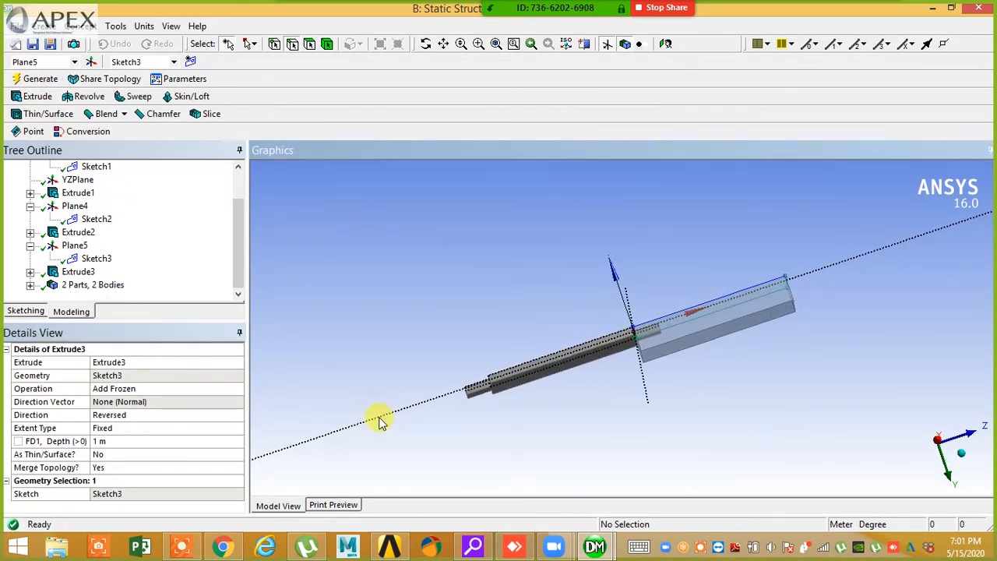
- Set Extrude3's fixed depth to 0.3 m and regenerate the model
left_click(123, 441)
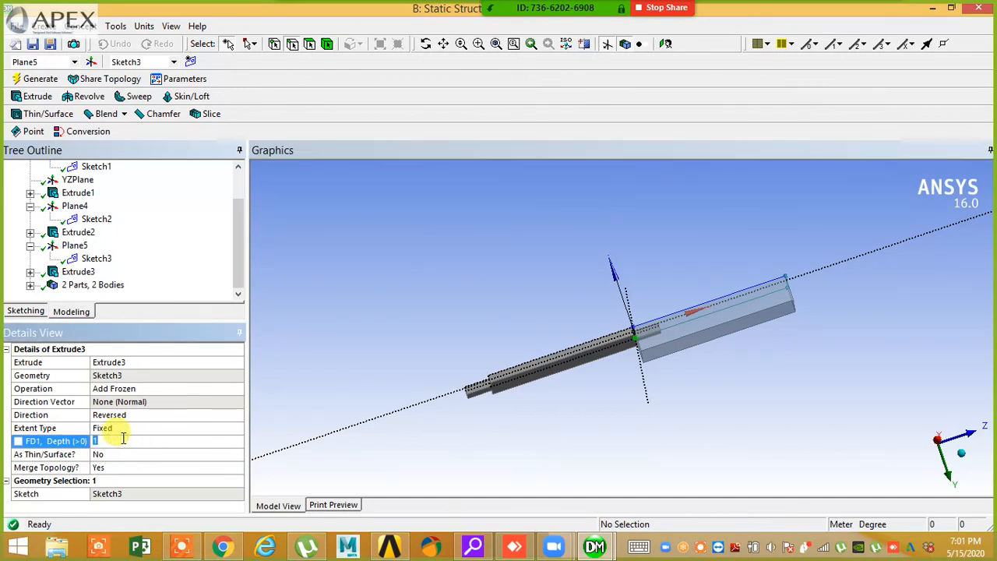
left_click(314, 290)
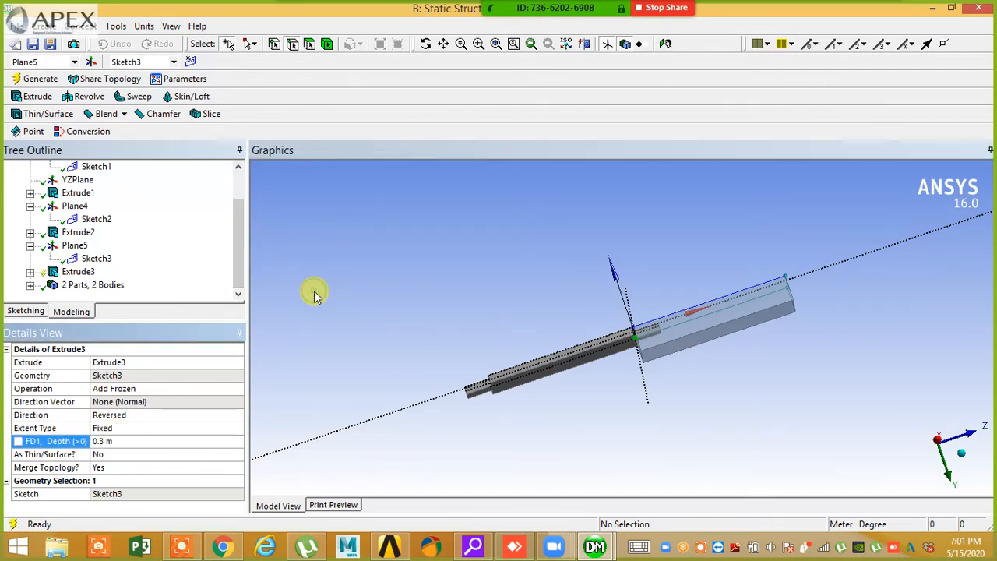
left_click(31, 79)
middle_click_drag(278, 285, 340, 344)
- Try Slice Material on the reversed 0.3 m extrusion and regenerate it
left_click(78, 272)
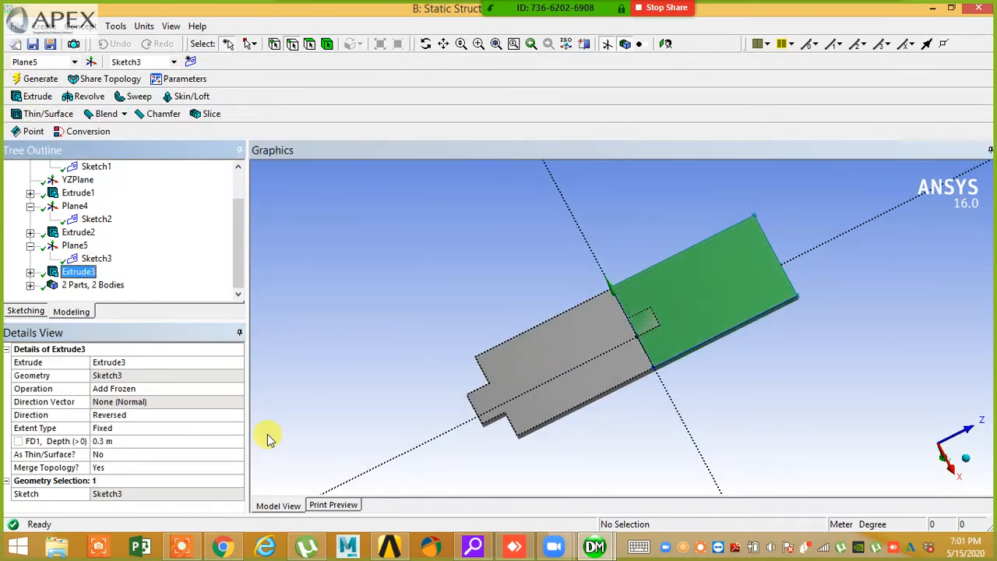
left_click(226, 392)
left_click(235, 388)
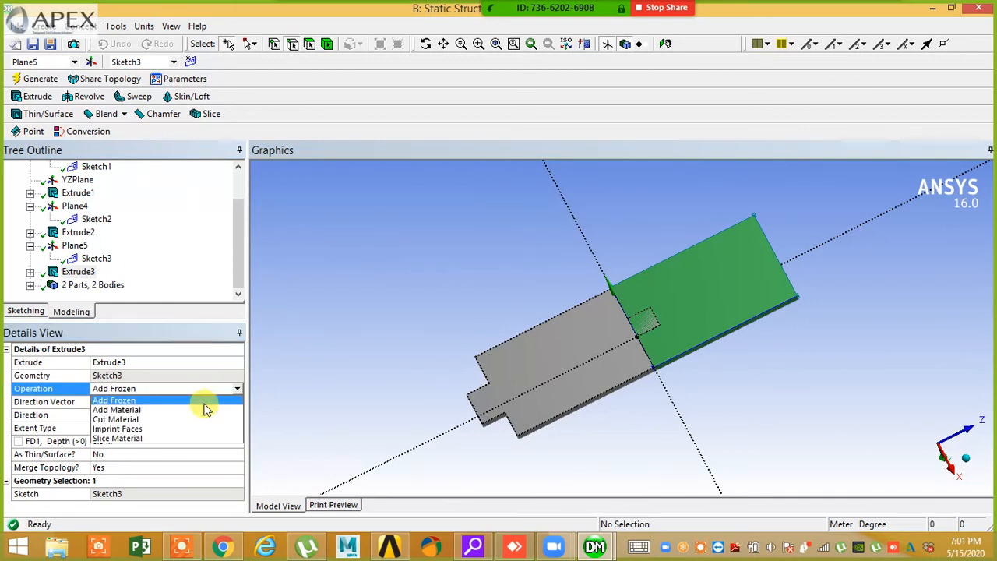
left_click(188, 438)
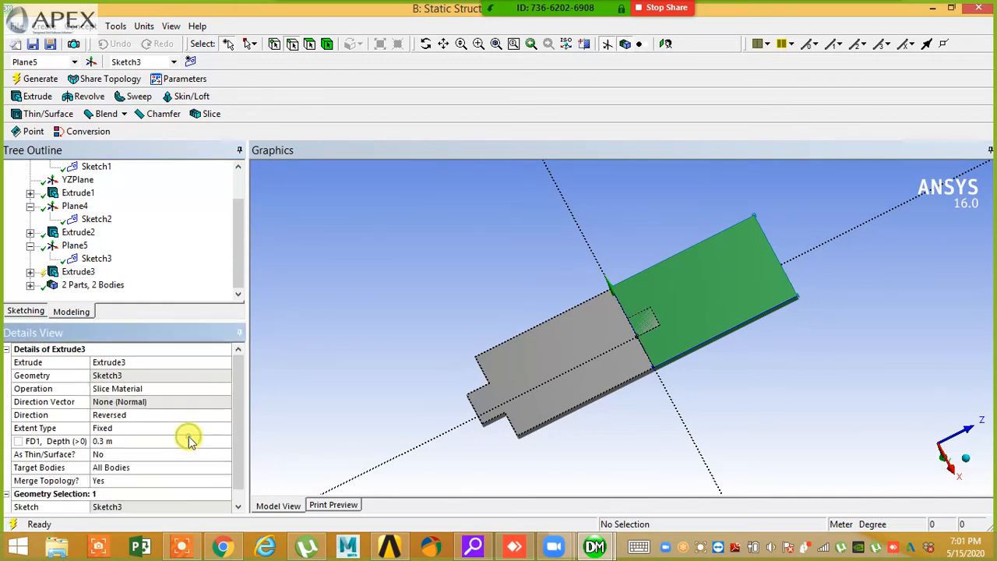
left_click(40, 80)
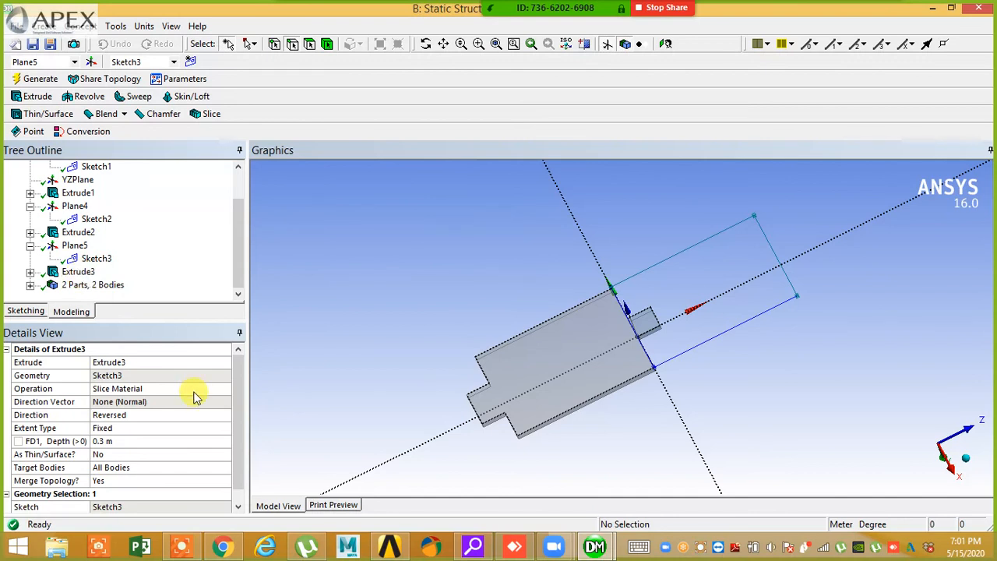
- Restore Extrude3's operation to Add Frozen and regenerate the adjoining slab
left_click(79, 272)
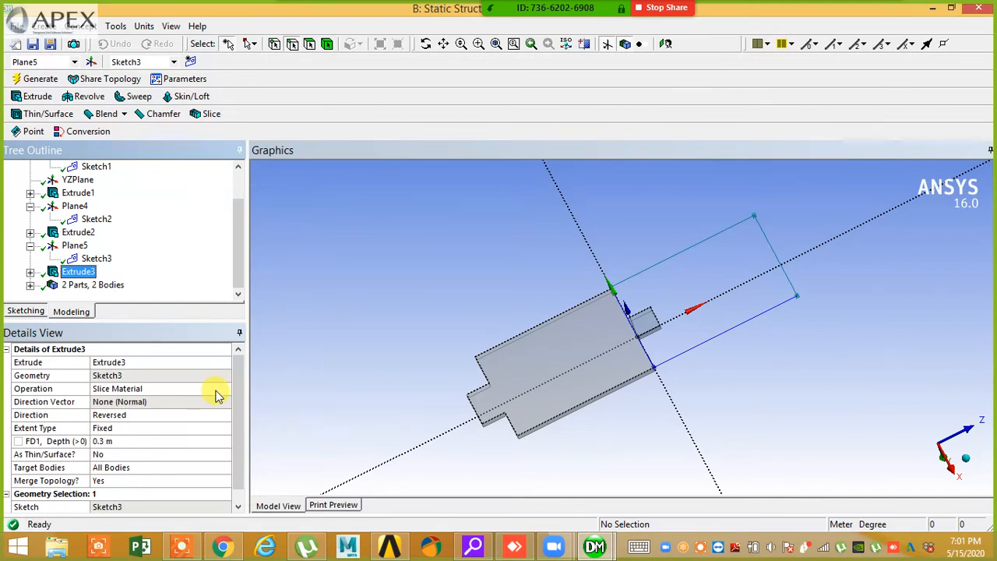
left_click(220, 389)
left_click(224, 389)
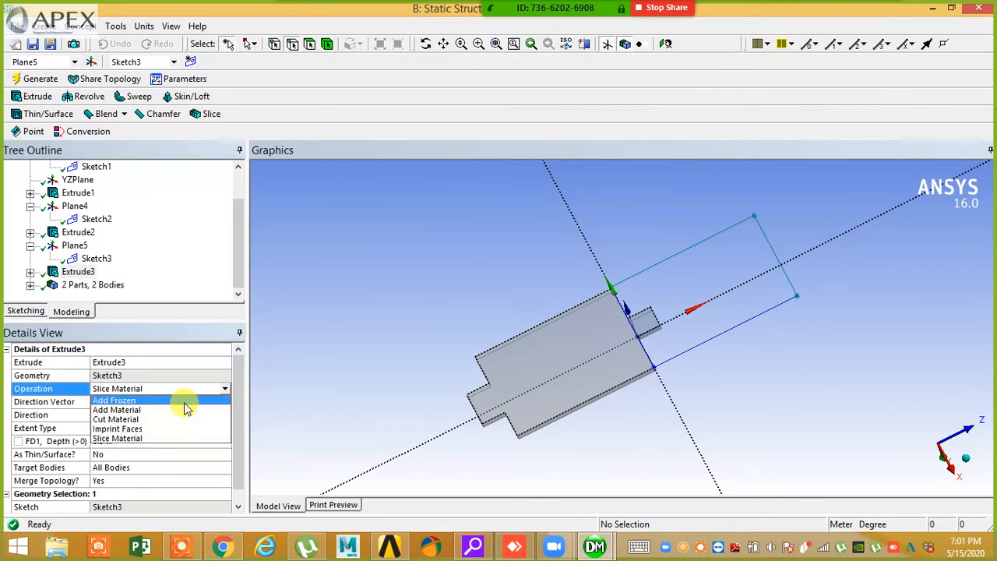
left_click(114, 401)
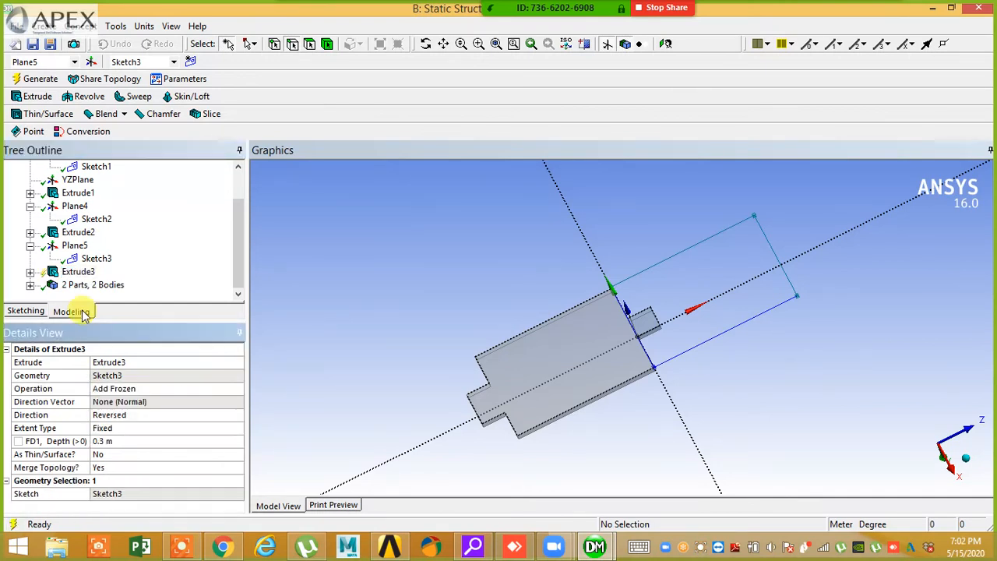
left_click(41, 80)
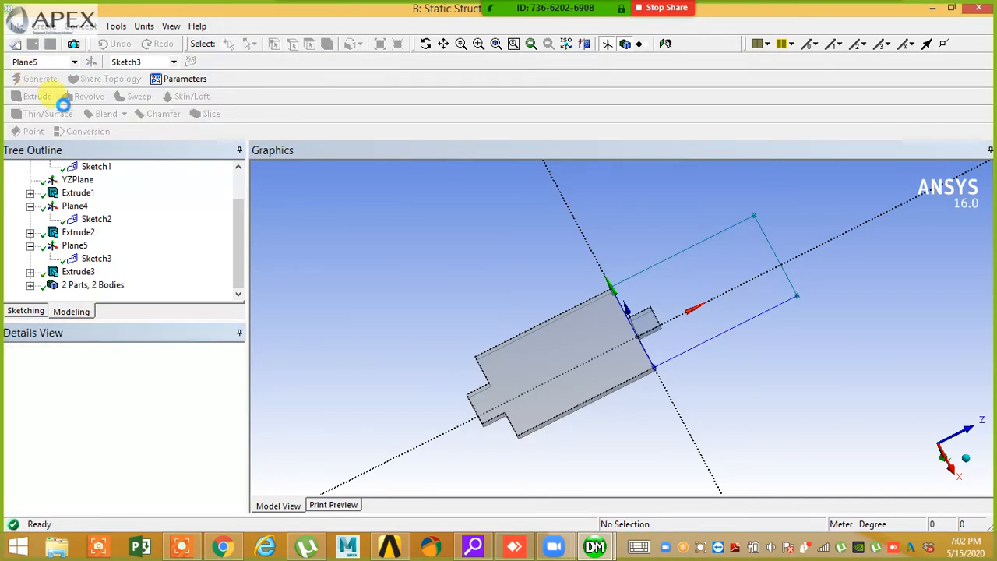
middle_click_drag(588, 374, 456, 380)
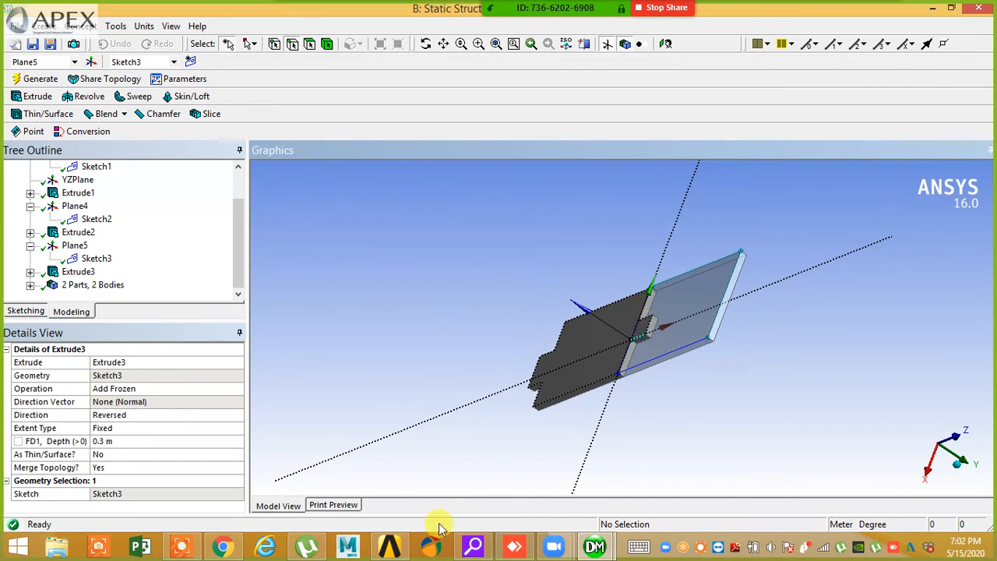
- Switch to Mechanical for the second Static Structural system and refresh its data from the updated geometry
left_click(605, 535)
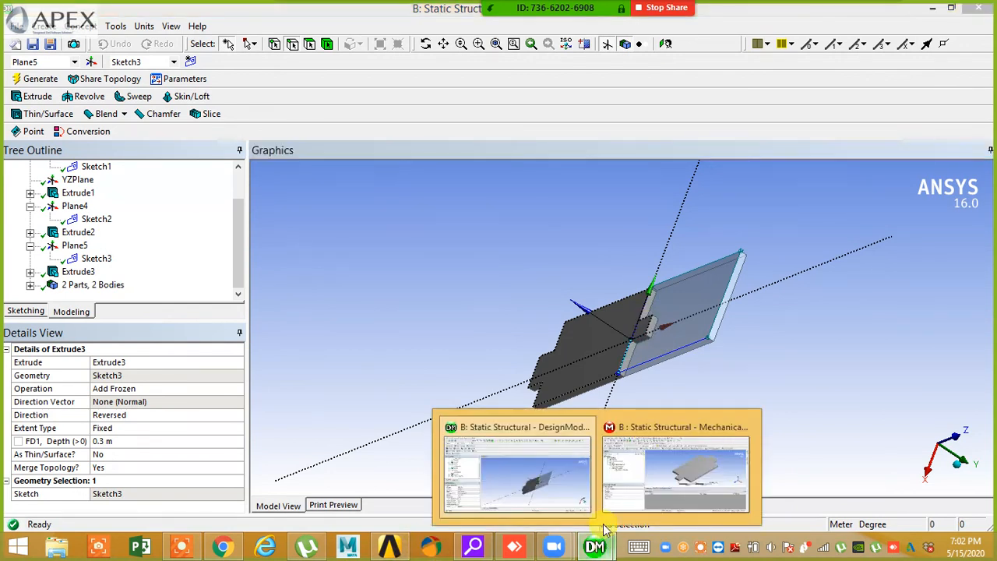
left_click(629, 466)
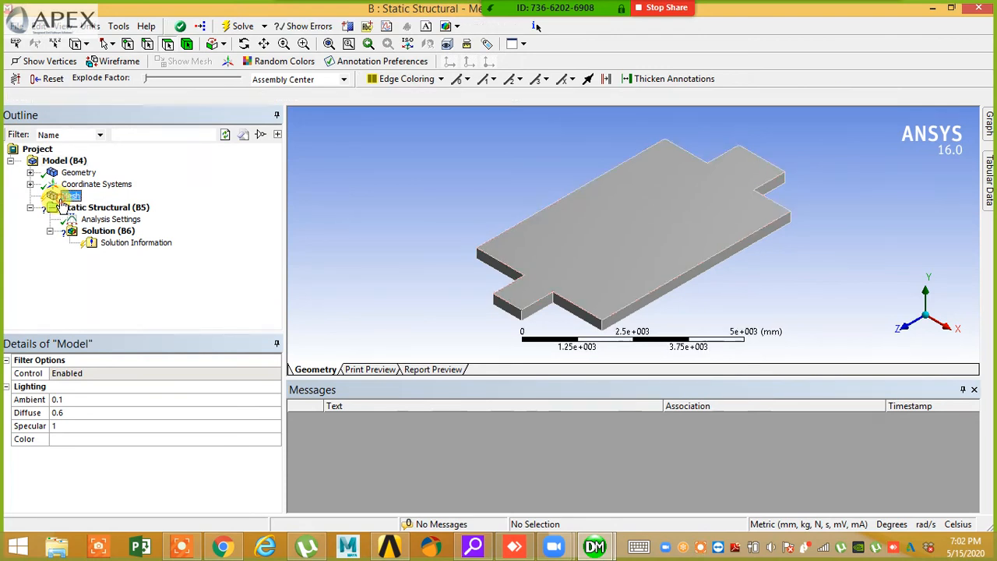
left_click(66, 195)
right_click(68, 197)
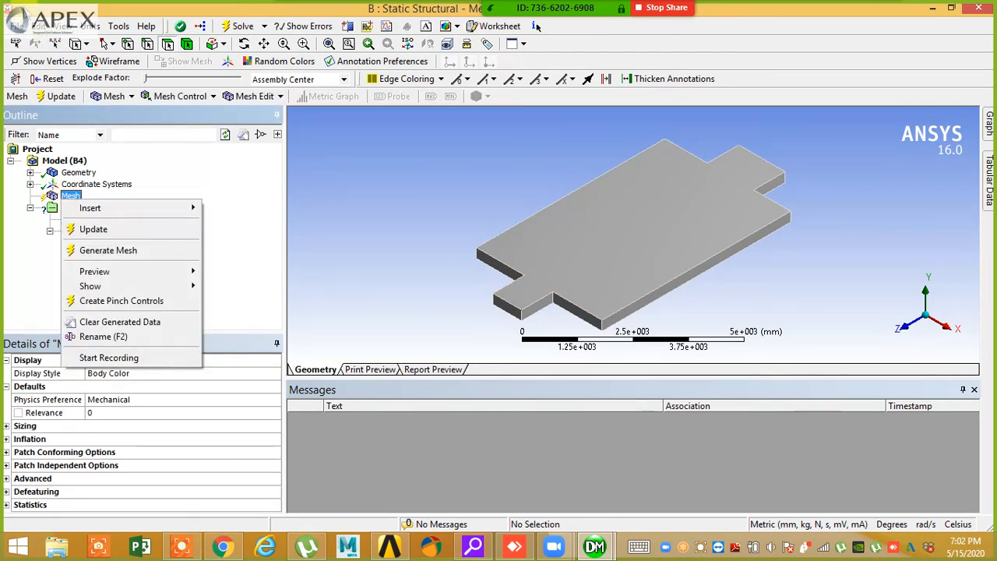
left_click(17, 26)
left_click(37, 43)
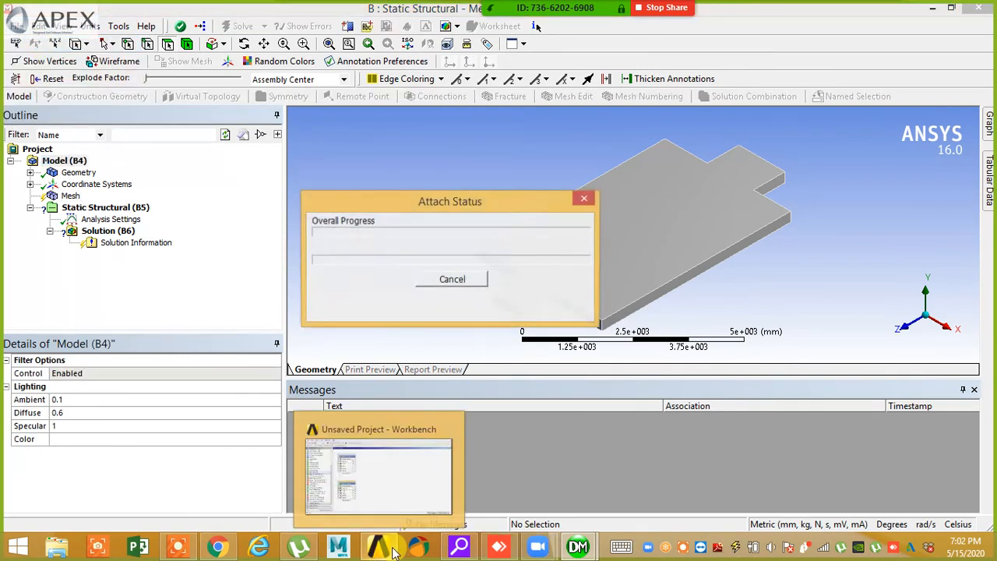
- Check the Workbench project schematic, then return to Mechanical and close the Messages pane to view the updated slabs
left_click(384, 482)
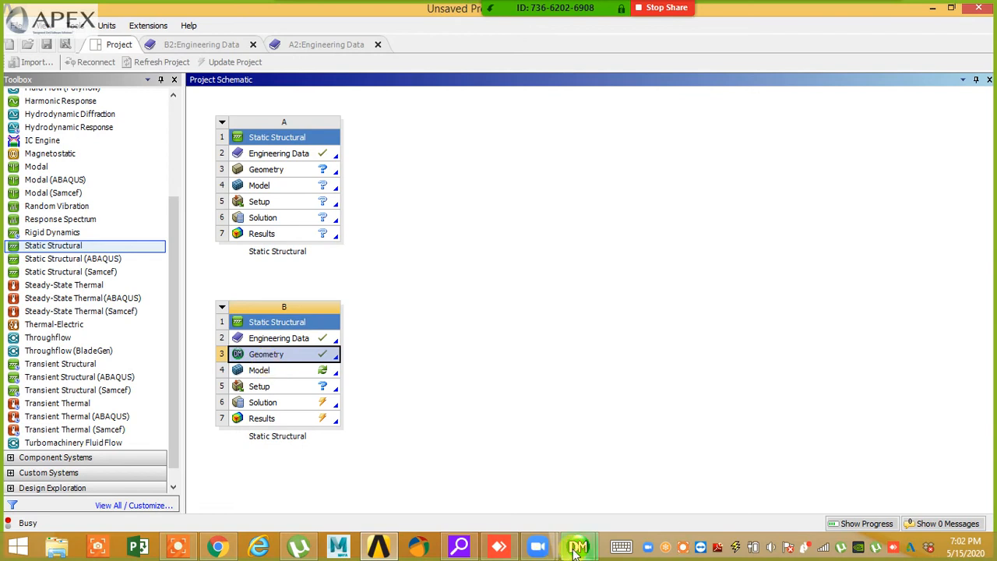
mouse_move(576, 547)
left_click(600, 492)
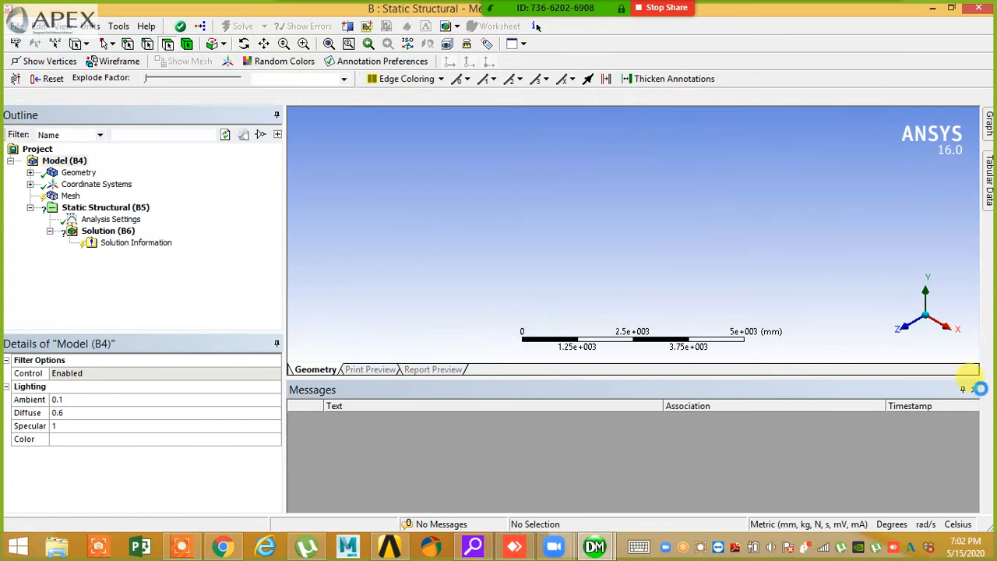
left_click(969, 390)
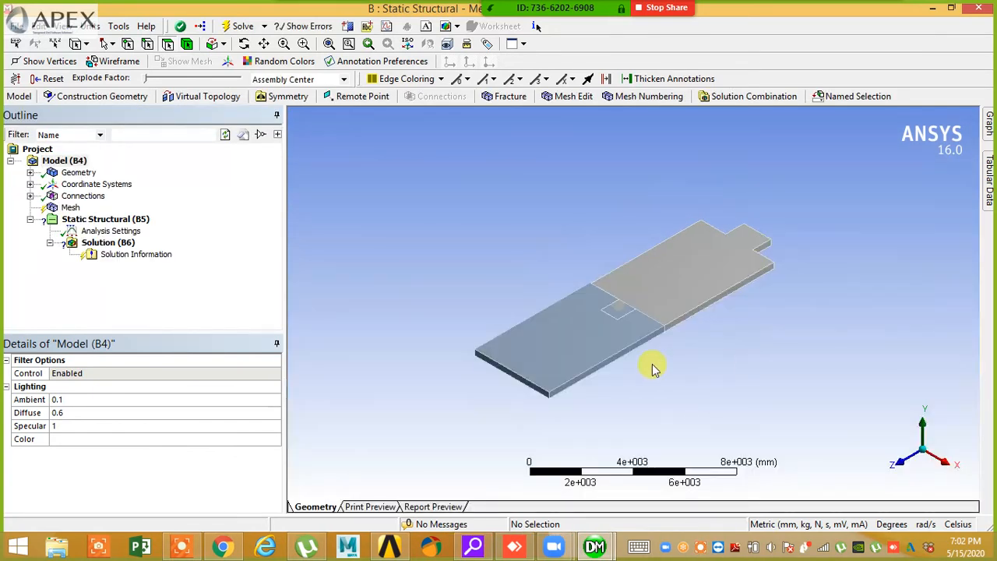
middle_click_drag(653, 366, 598, 399)
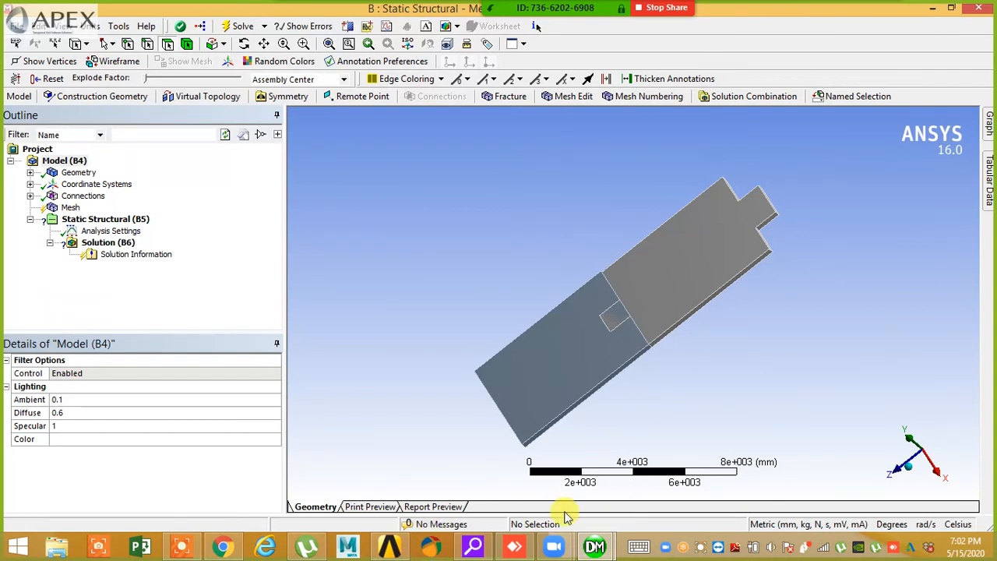
- Review the items that can be inserted under Connections in Mechanical, then dismiss the options
left_click(596, 548)
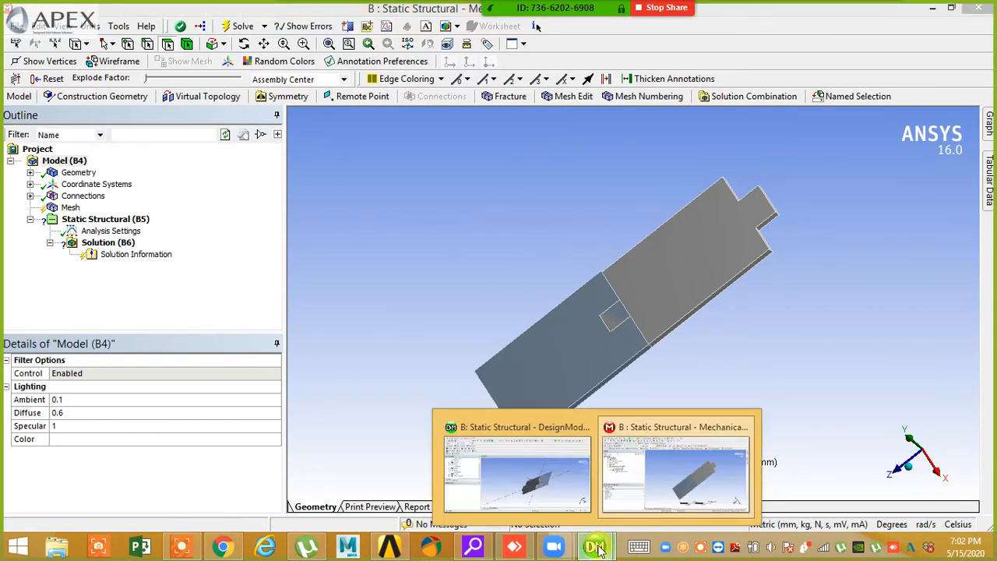
right_click(87, 198)
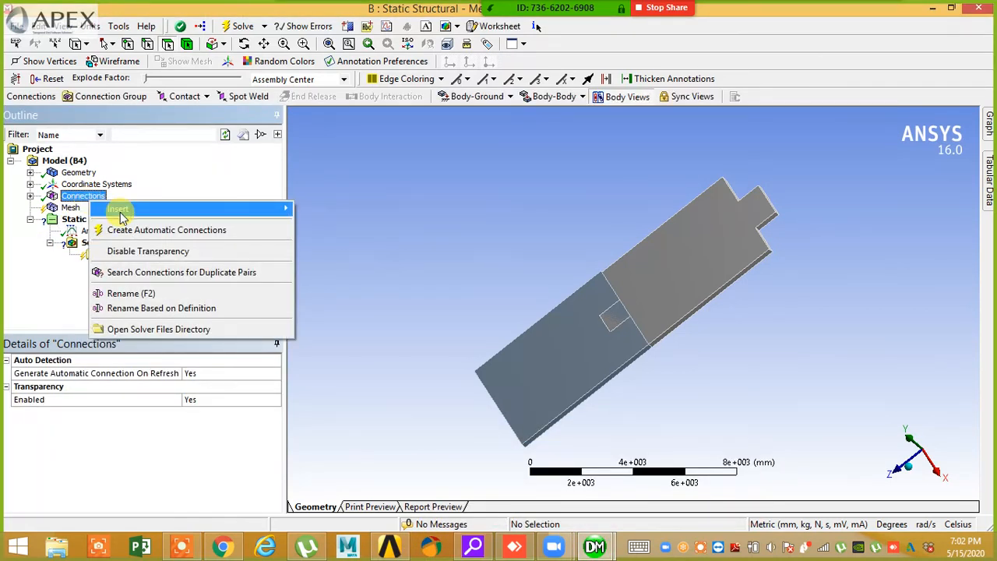
mouse_move(120, 212)
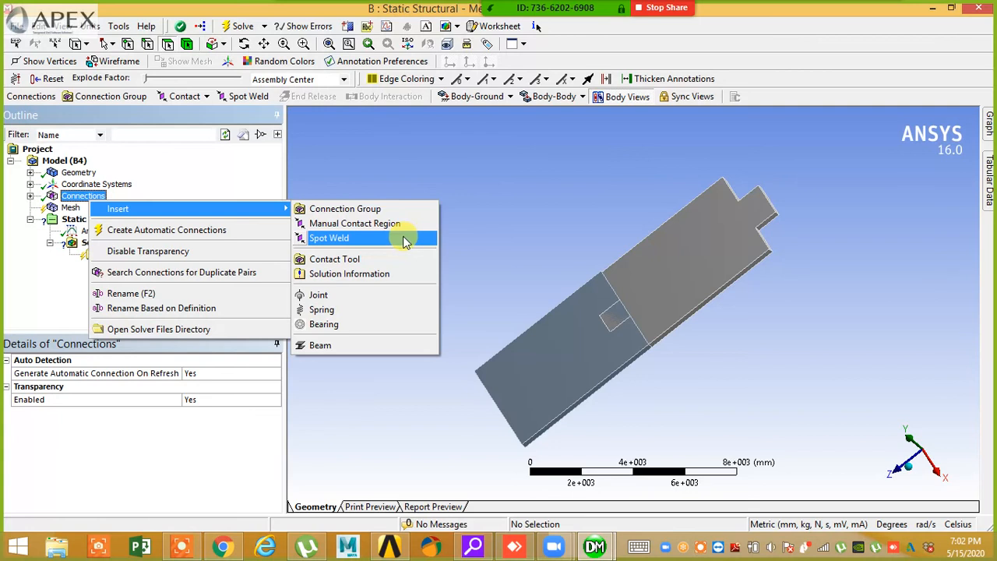
left_click(523, 187)
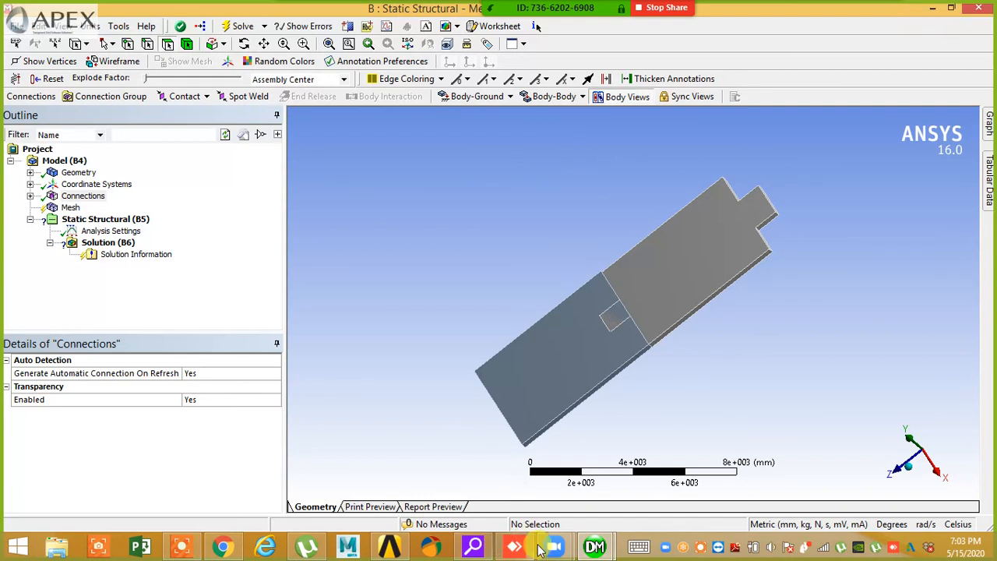
- Switch to DesignModeler for the second Static Structural system and inspect the notched slab's solid in the expanded body list
left_click(585, 550)
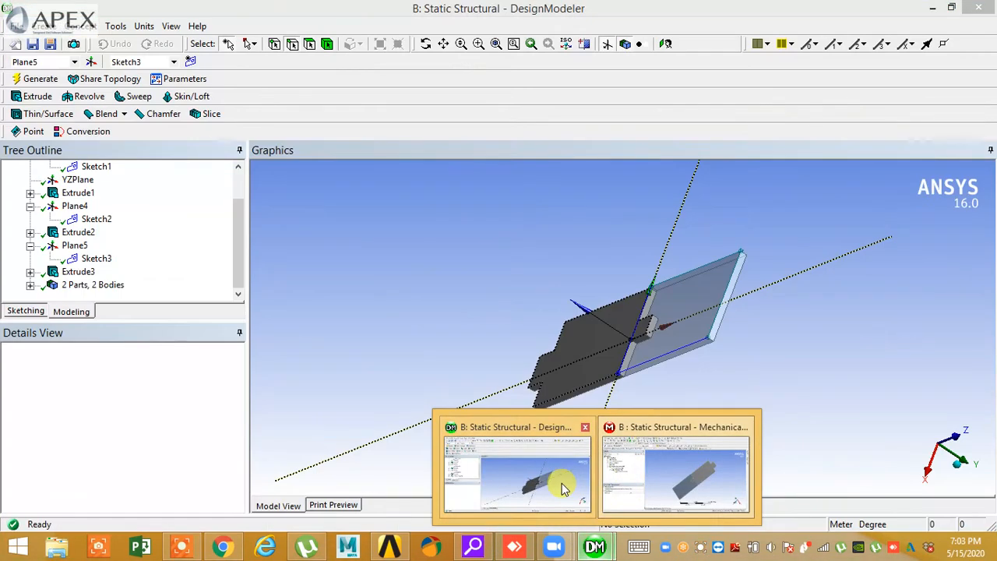
left_click(563, 485)
middle_click_drag(572, 434, 696, 415)
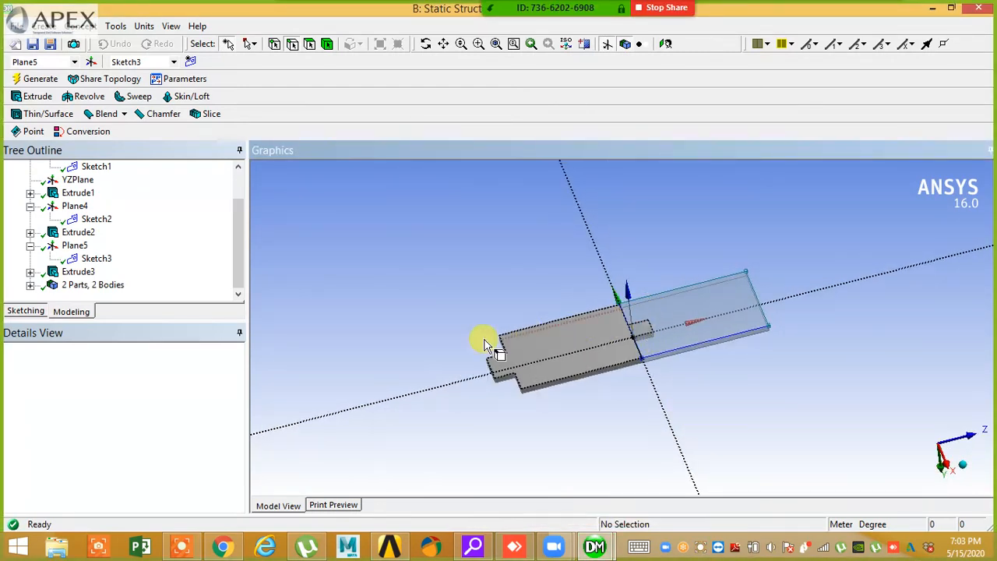
scroll(390, 342, "down", 3)
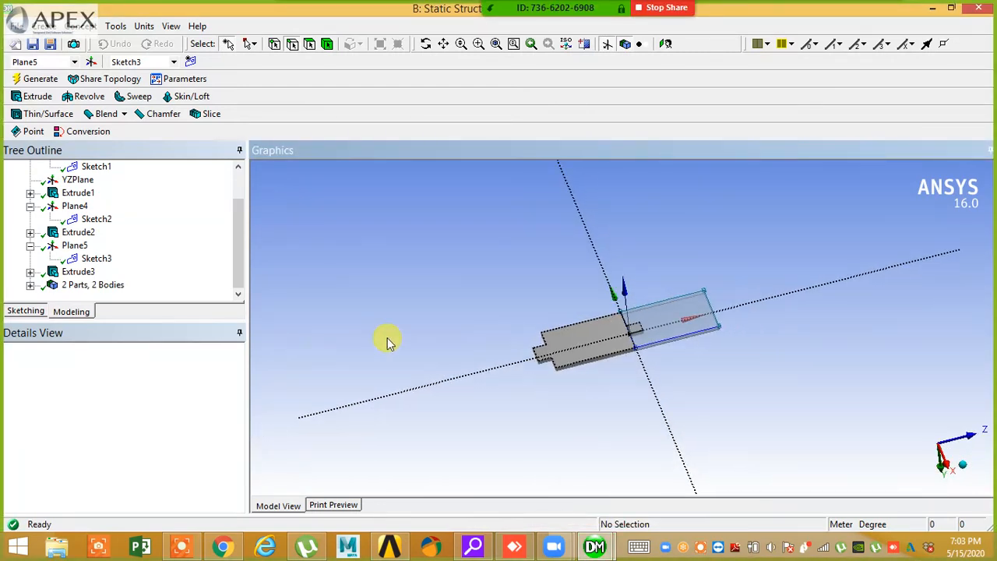
left_click(237, 276)
left_click(30, 286)
left_click(86, 258)
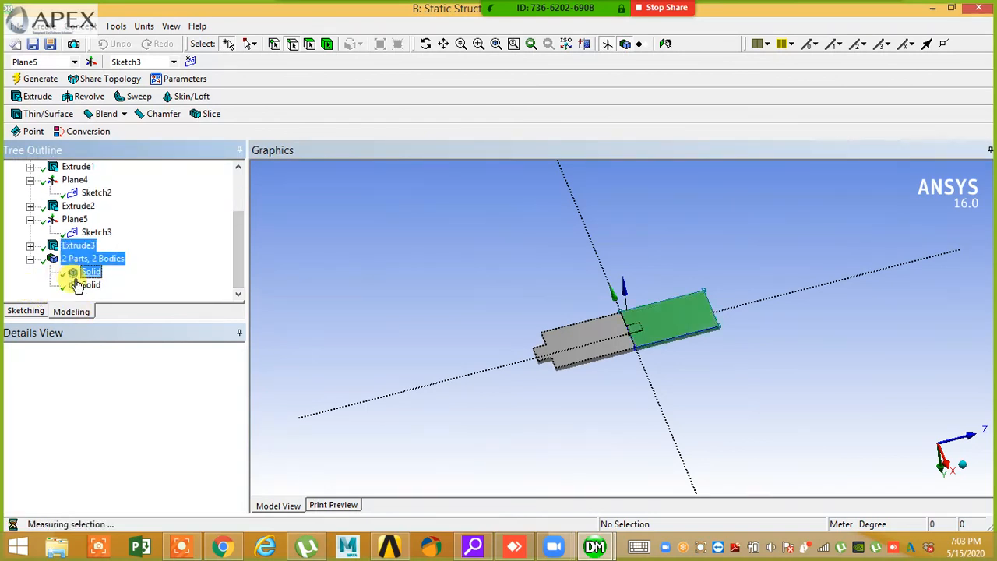
left_click(90, 271)
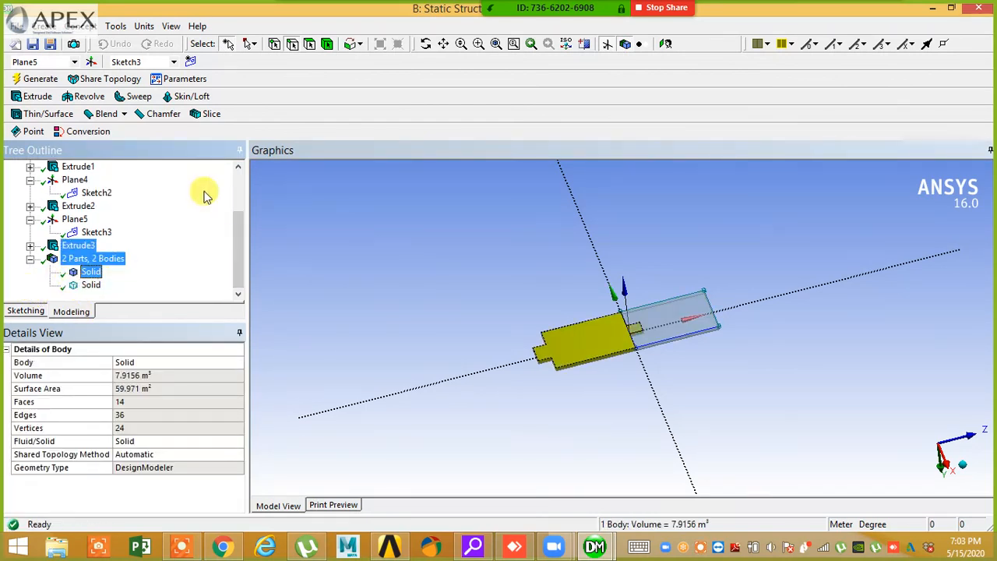
double_click(137, 149)
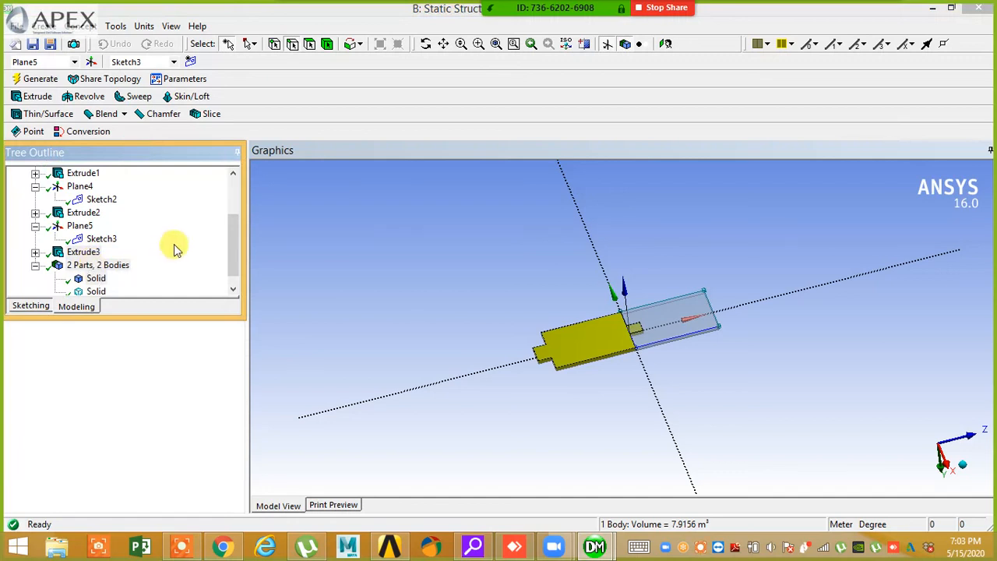
left_click(169, 30)
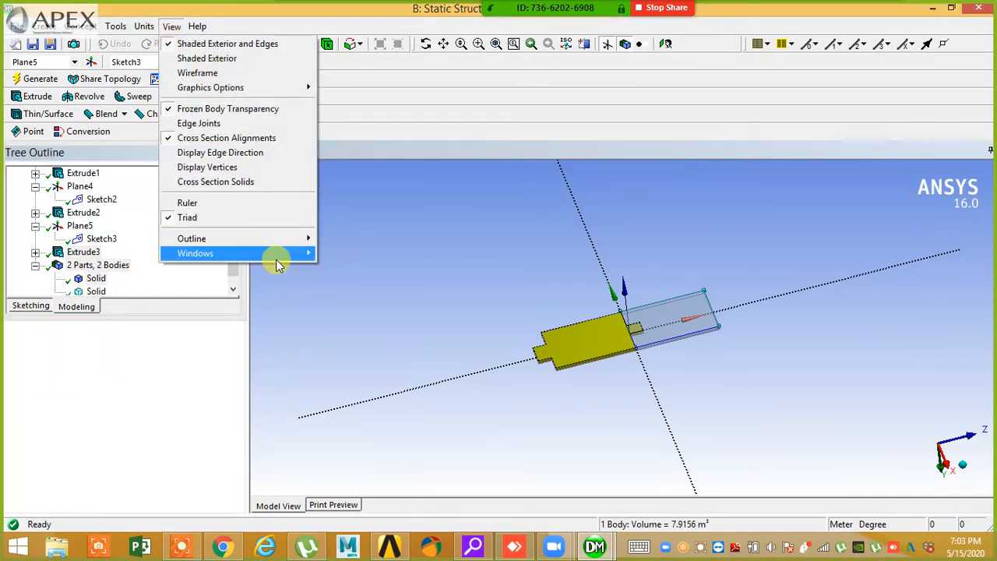
mouse_move(276, 259)
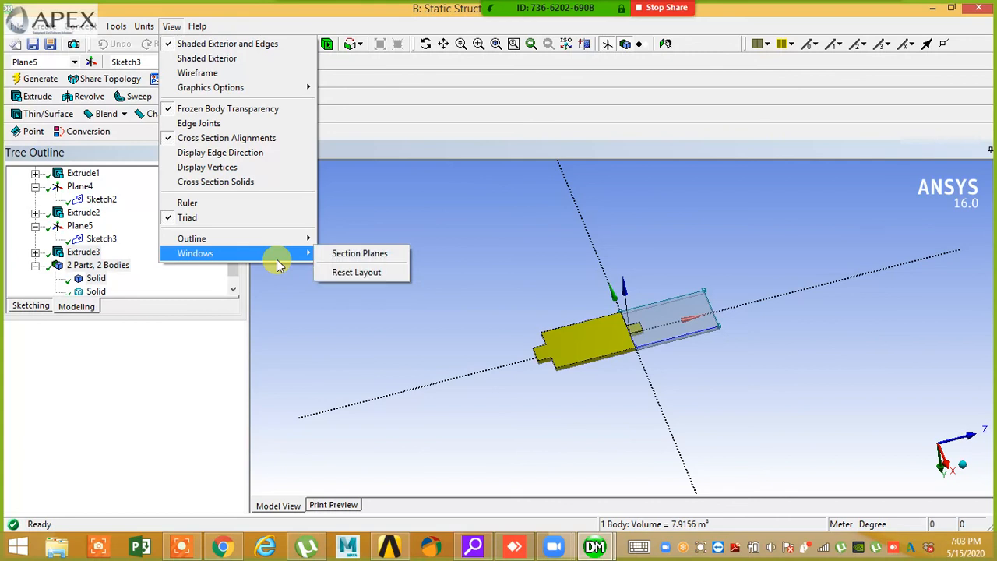
left_click(340, 273)
- Create a linear pattern of both slab bodies along the notched slab's long edge, with the direction reversed away from the frozen slab
left_click(90, 271)
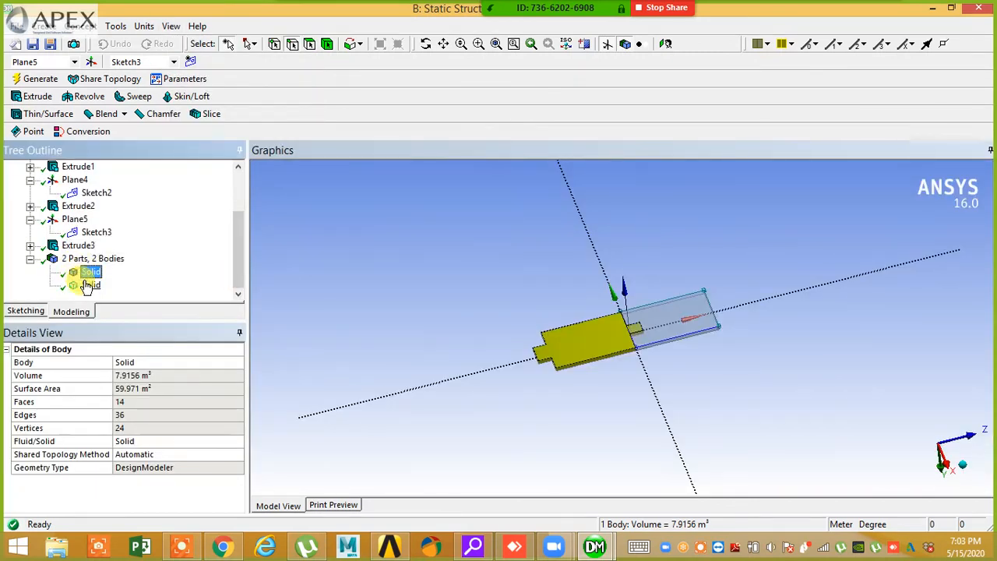
left_click(87, 285, "ctrl")
left_click(44, 30)
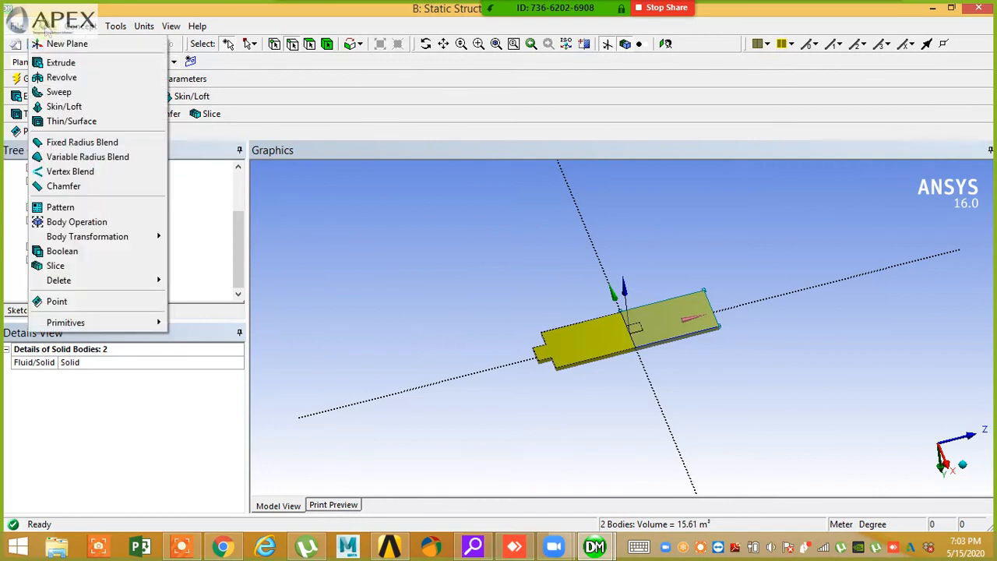
left_click(104, 212)
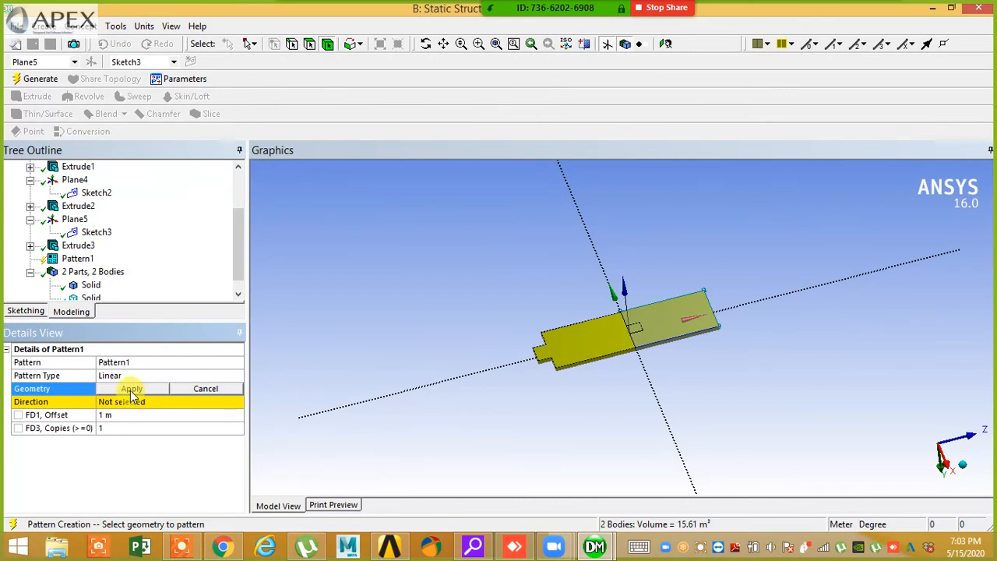
left_click(131, 389)
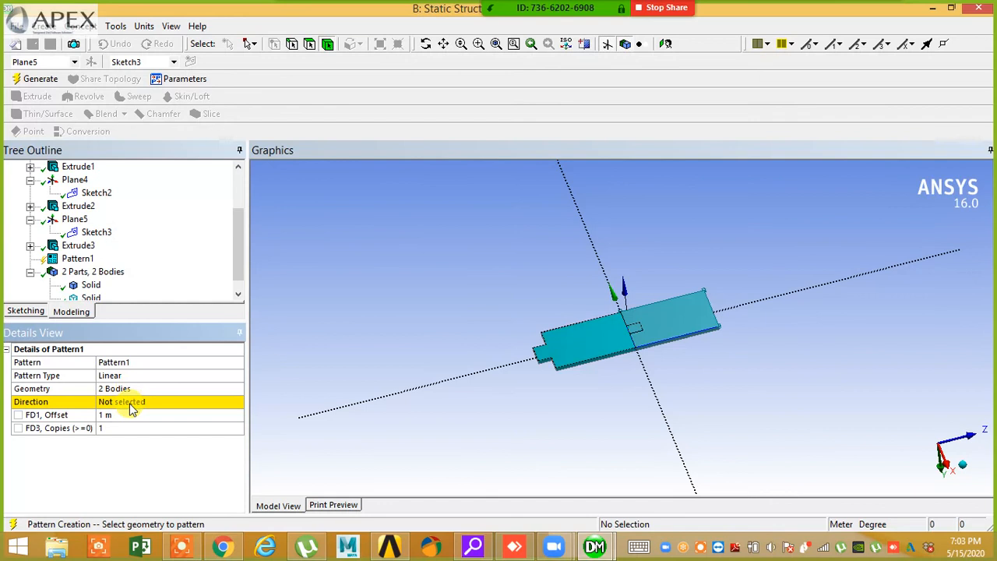
left_click(128, 402)
left_click(564, 326)
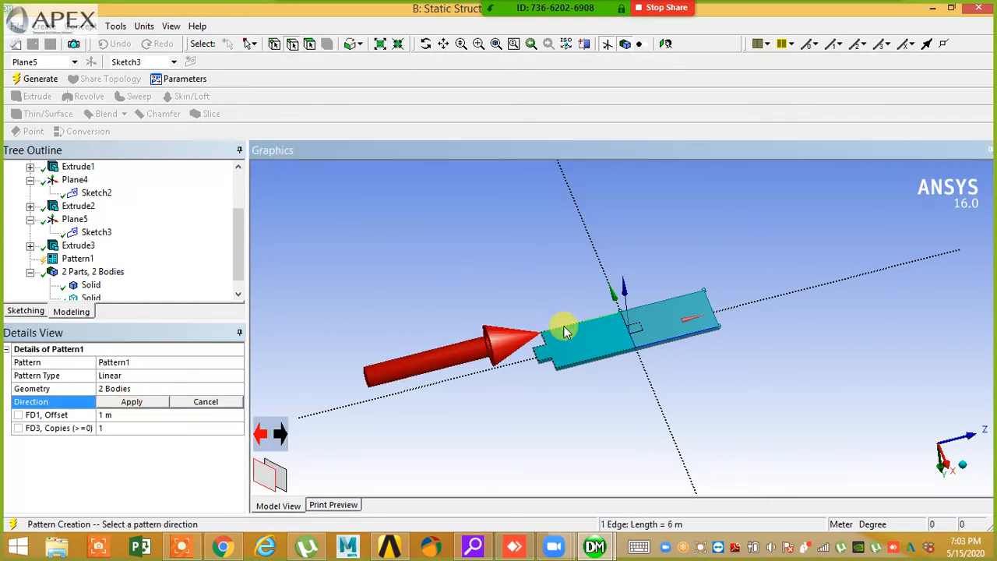
left_click(277, 438)
left_click(134, 402)
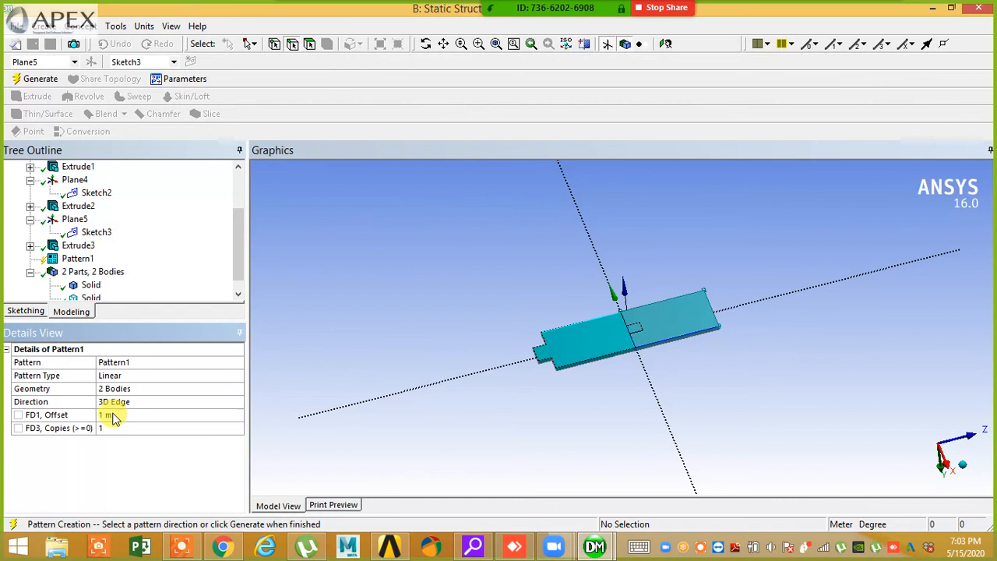
- Set the pattern's offset to 6 m with 3 copies and generate it
left_click(110, 416)
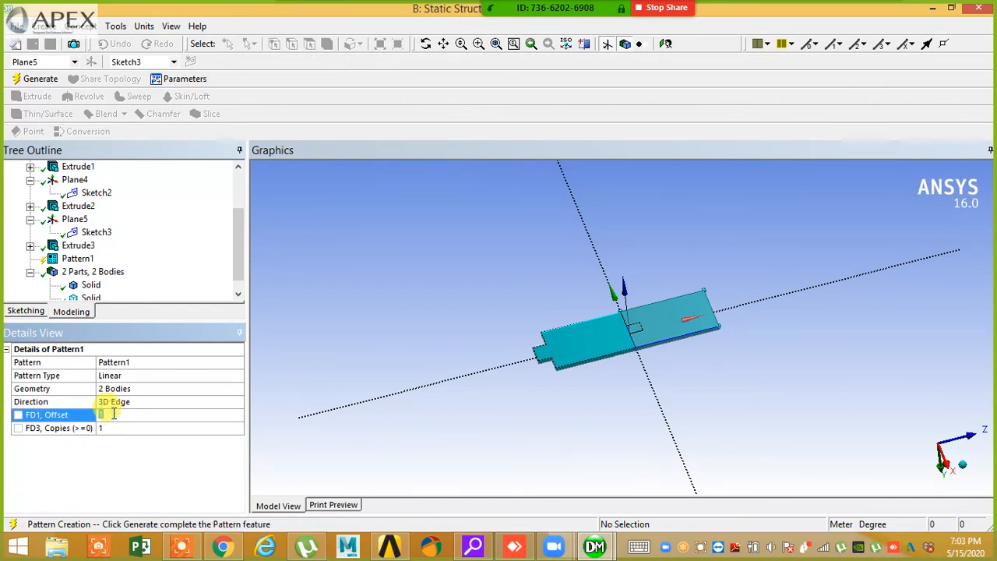
type("1")
left_click(117, 429)
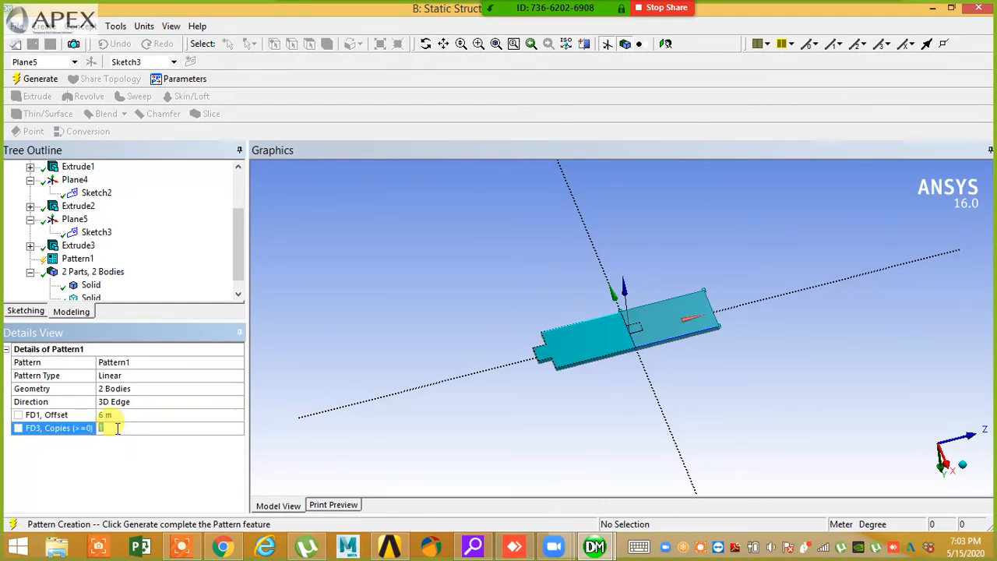
type("3")
key("Return")
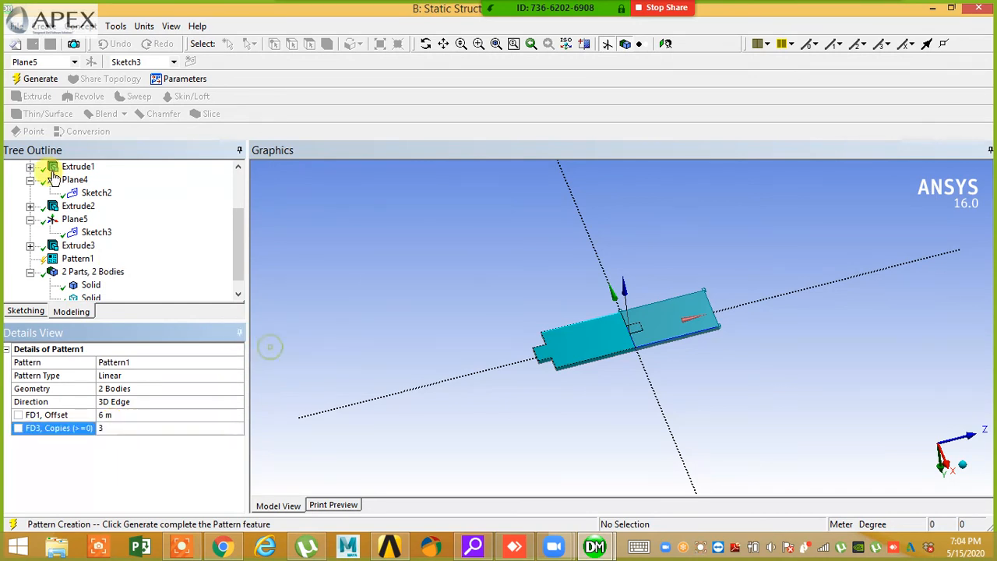
left_click(40, 78)
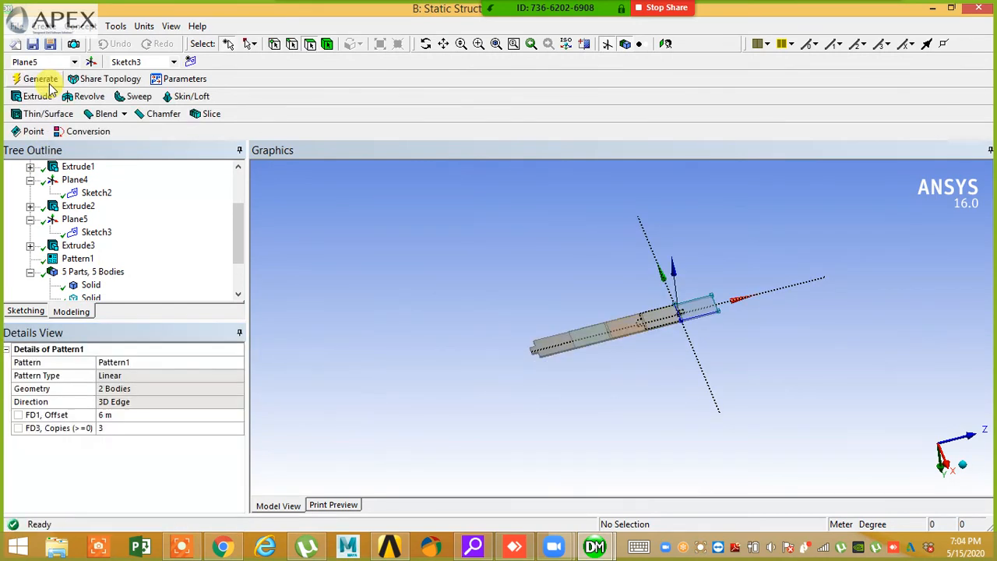
scroll(589, 365, "up", 5)
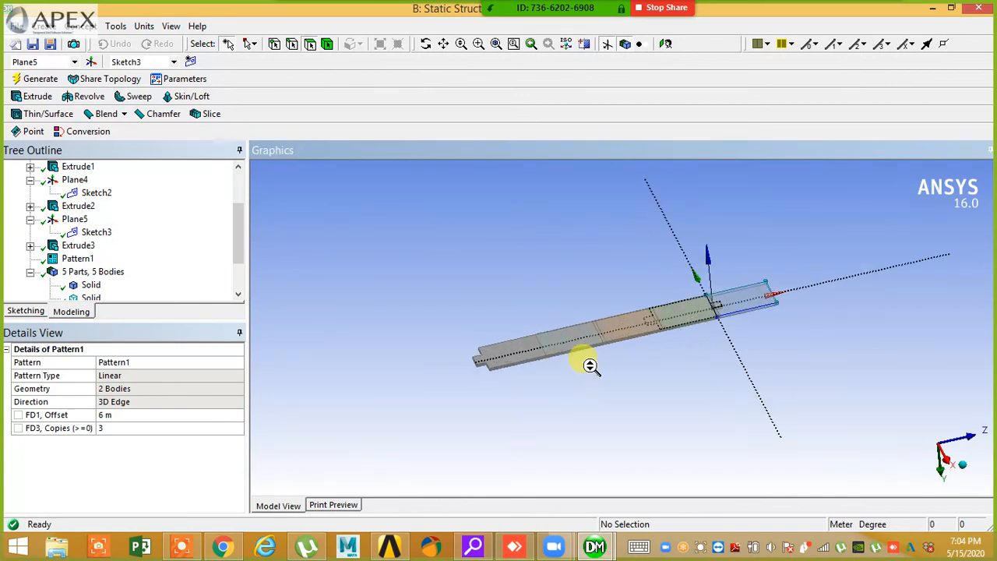
scroll(589, 365, "up", 1)
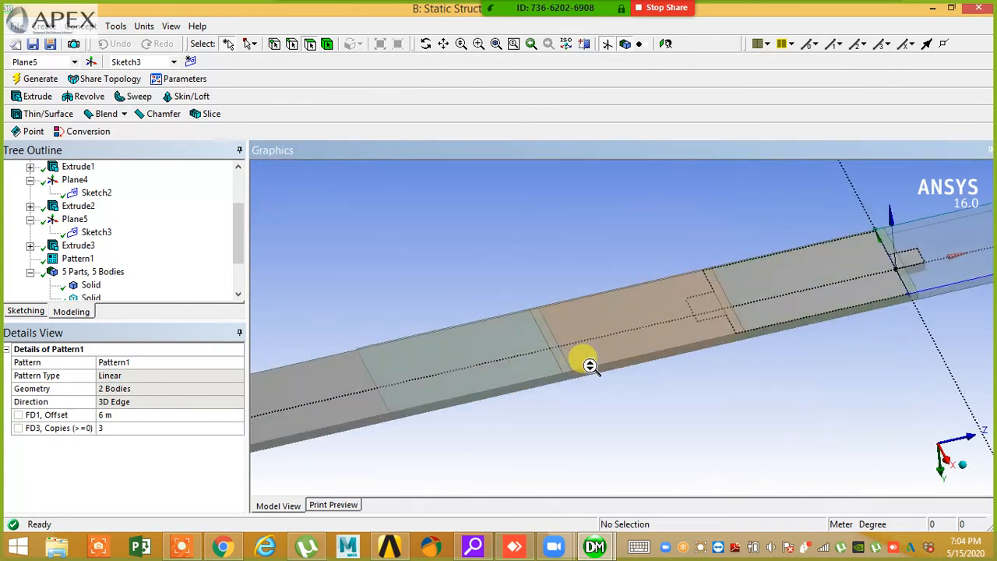
- Reduce the pattern's offset to 5.8 m and regenerate the row of slabs
left_click(117, 414)
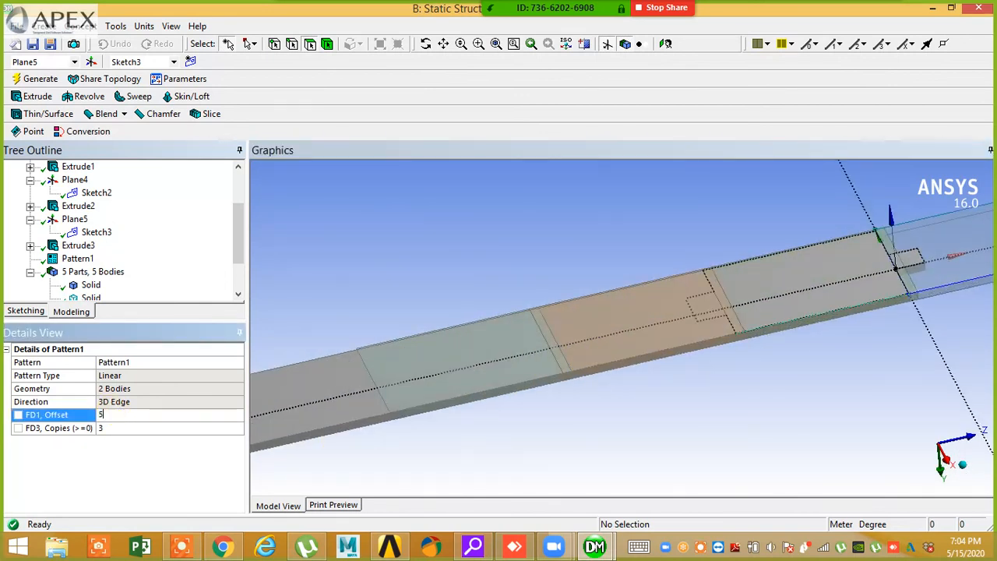
type("5.8")
key("Return")
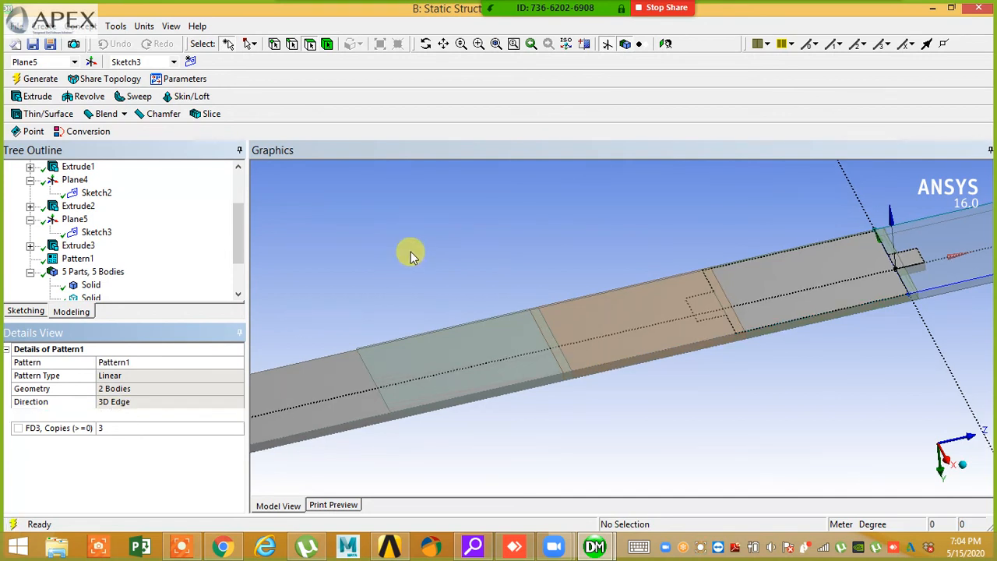
scroll(383, 247, "down", 1)
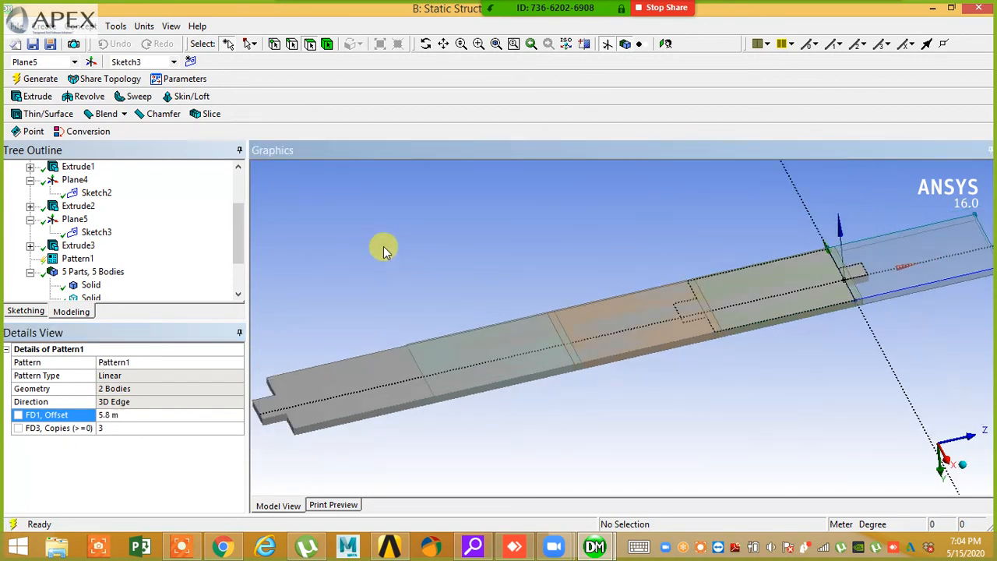
left_click(39, 79)
- Examine the joints and overlaps between the patterned slabs from above, from the side and close up
mouse_move(539, 325)
middle_mouse_down()
mouse_move(507, 305)
mouse_move(534, 319)
middle_mouse_up()
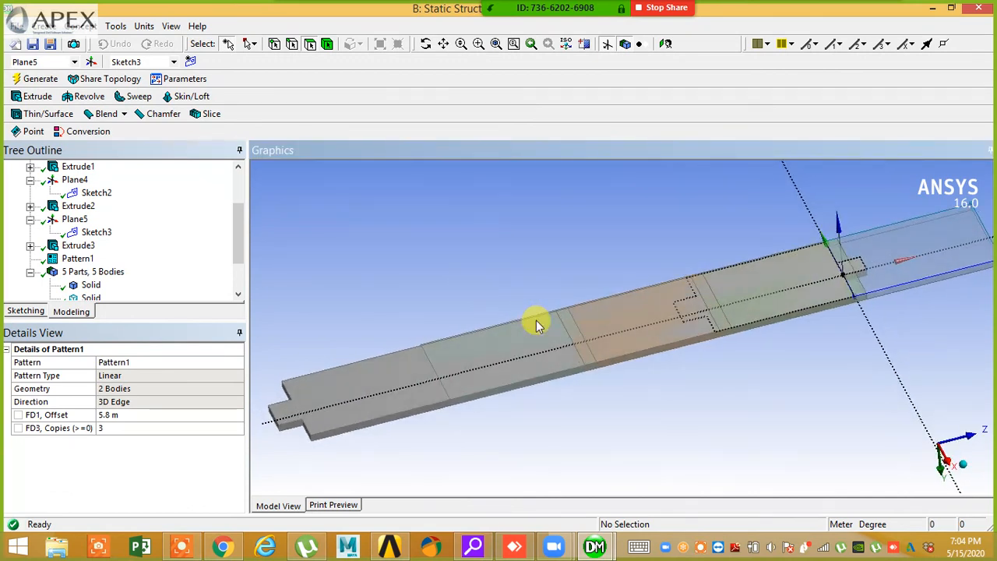
scroll(536, 320, "down", 1)
middle_click_drag(527, 387, 522, 415)
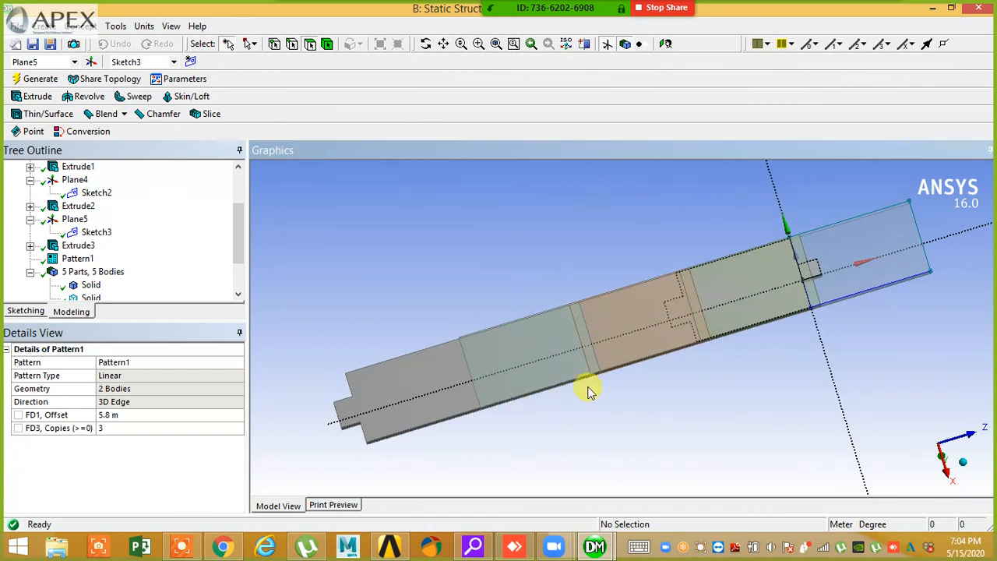
scroll(698, 300, "up", 2)
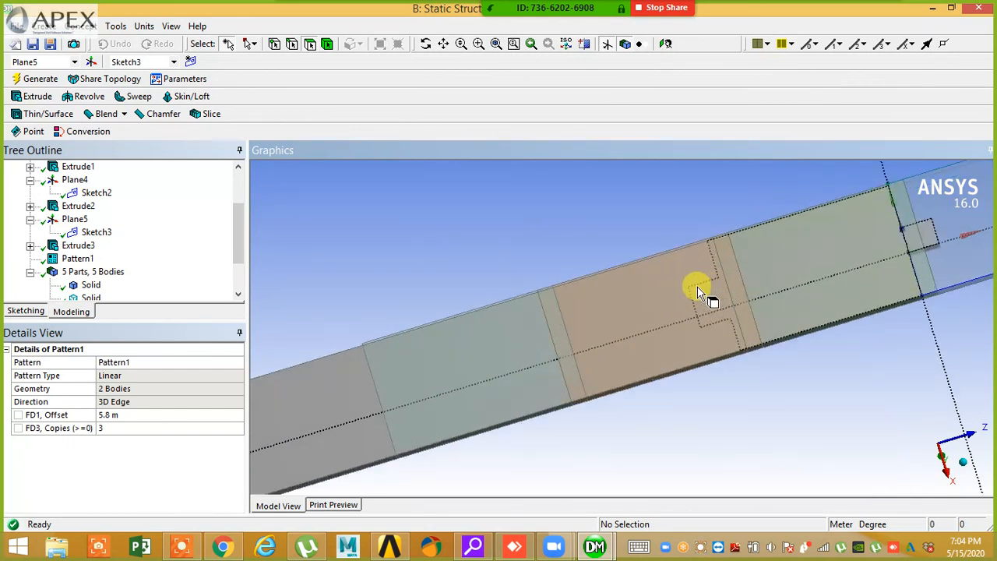
middle_click_drag(536, 461, 530, 400)
scroll(536, 408, "down", 3)
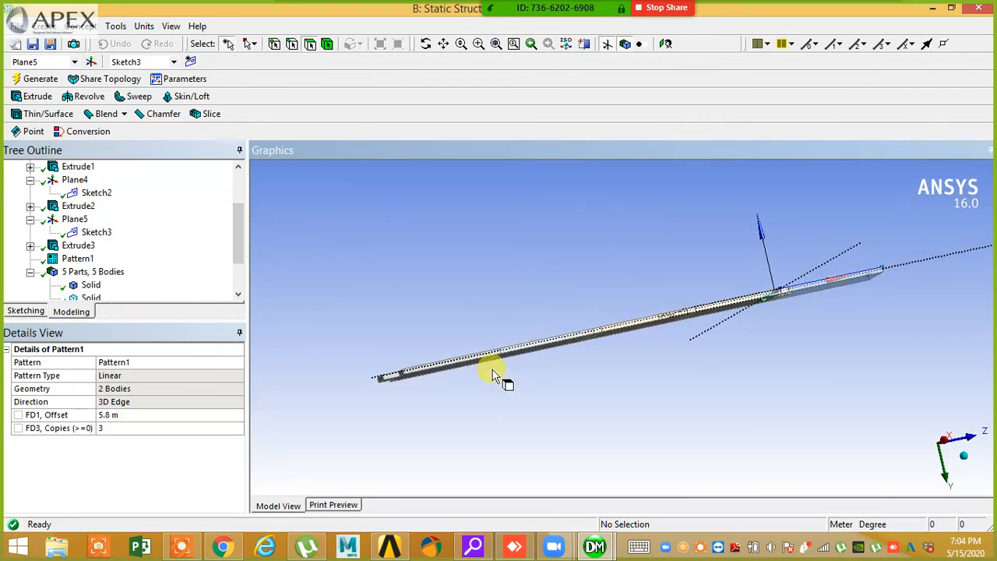
middle_click_drag(503, 378, 527, 416)
middle_click_drag(449, 426, 486, 346)
scroll(590, 428, "down", 2)
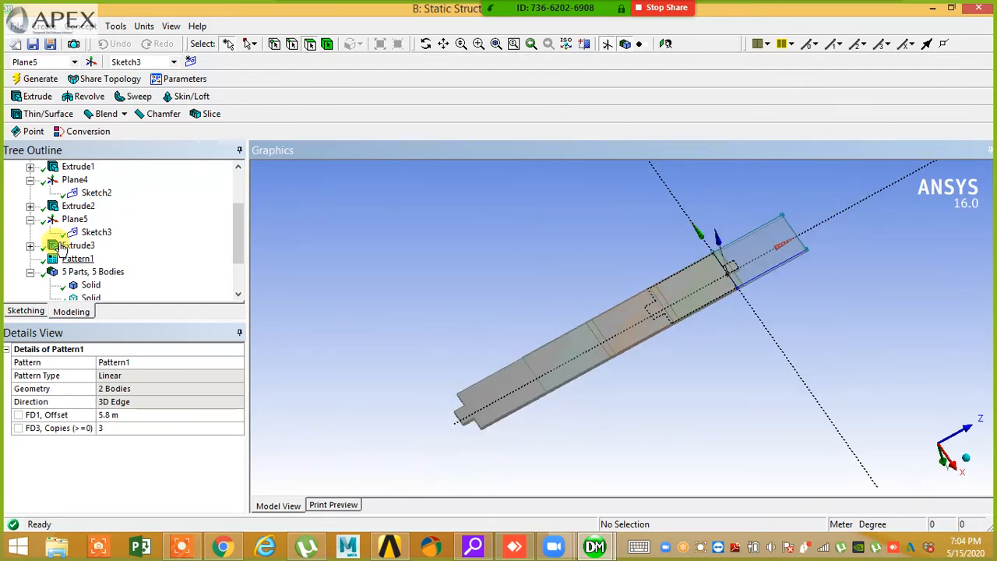
- Start a second linear pattern with all five solid bodies of the slab row as its geometry
left_click_drag(238, 258, 238, 287)
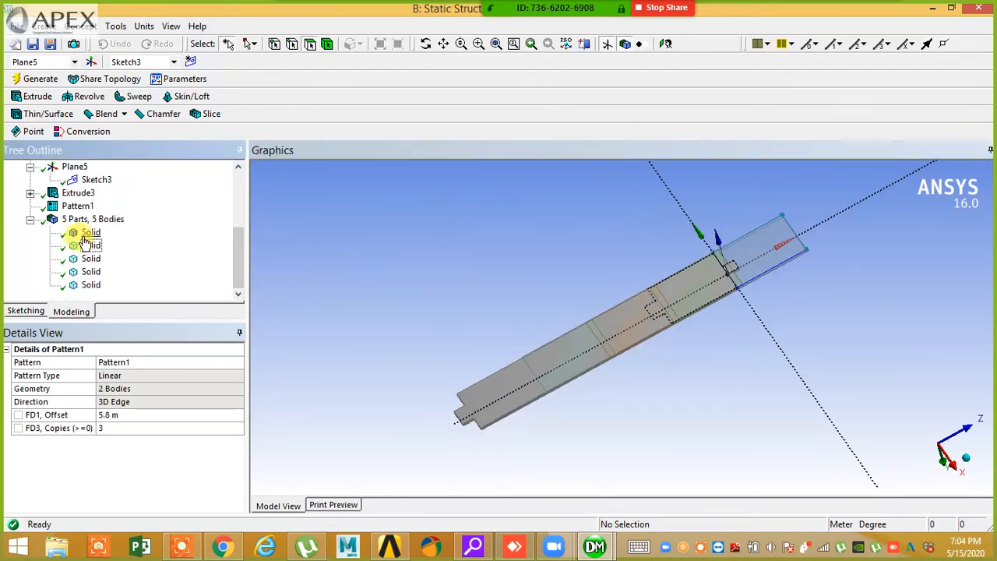
left_click(91, 233)
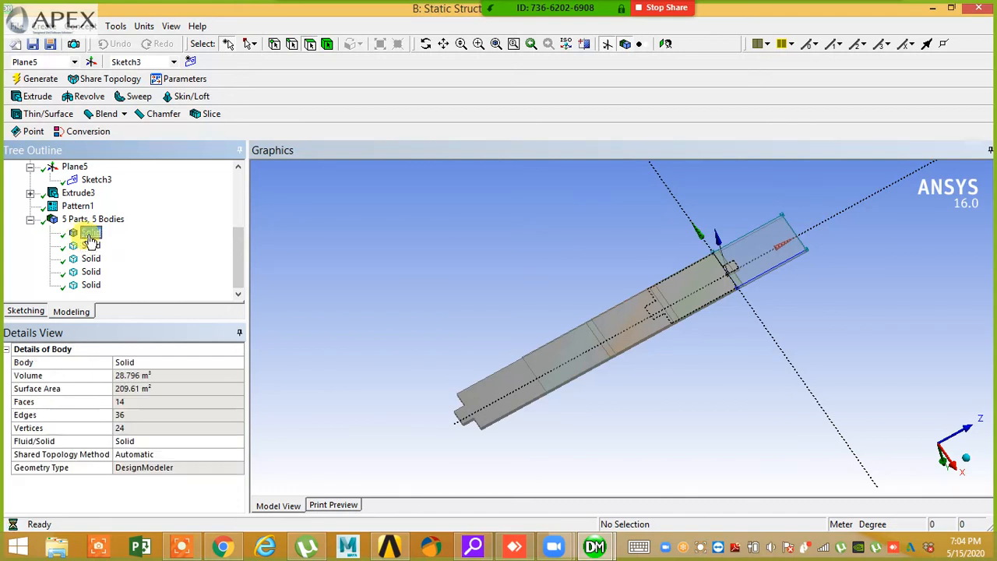
left_click(88, 285, "shift")
middle_click_drag(507, 364, 511, 383)
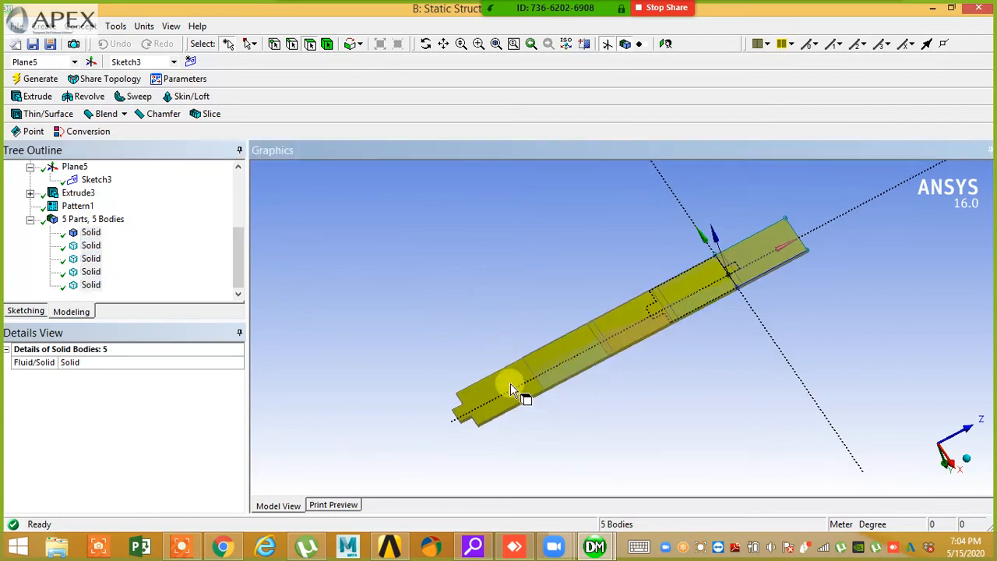
left_click(42, 25)
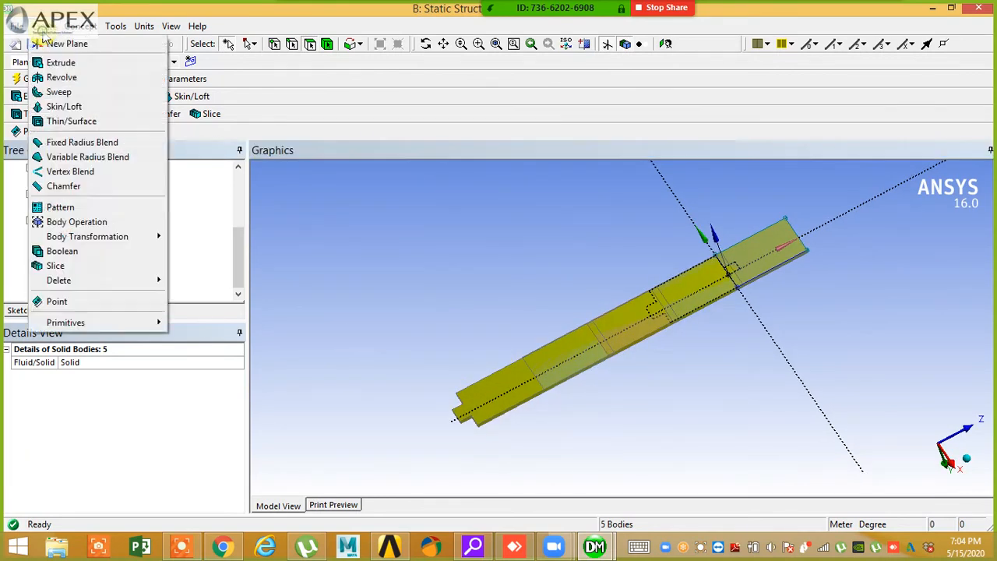
left_click(92, 208)
key("ctrl+a")
left_click(128, 388)
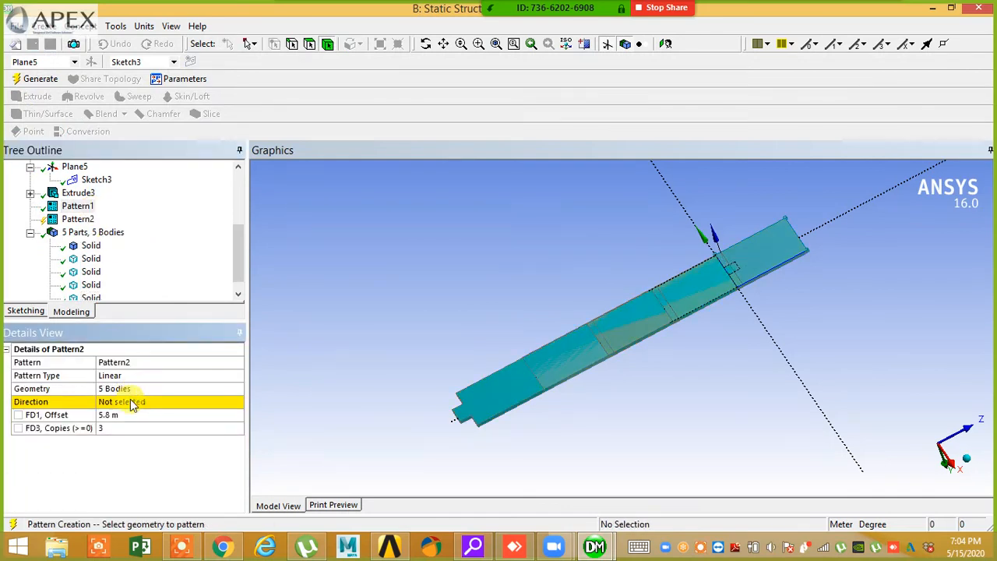
- Set the second pattern's direction along the dotted plane axis that runs across the width of the slab row
left_click(133, 402)
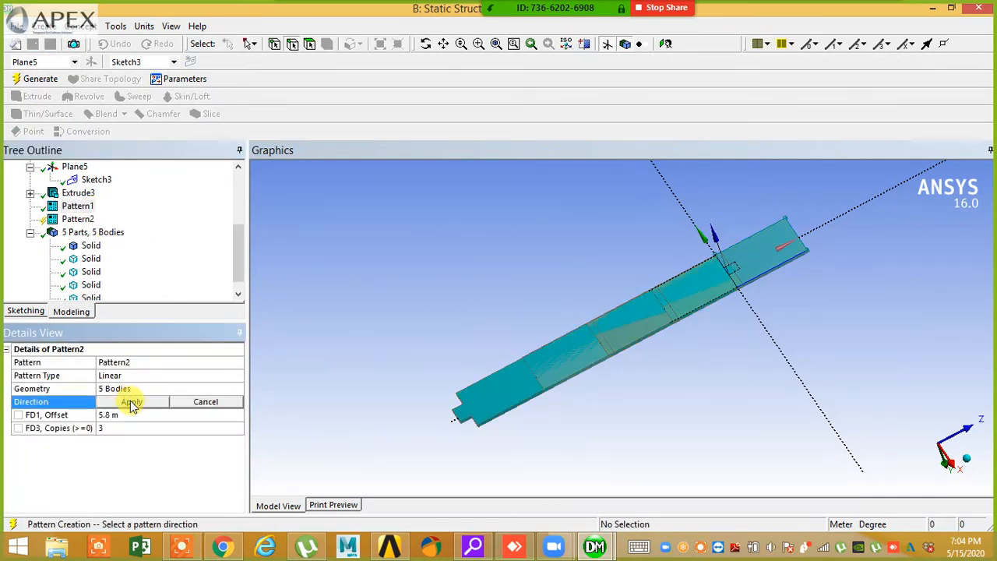
left_click(740, 294)
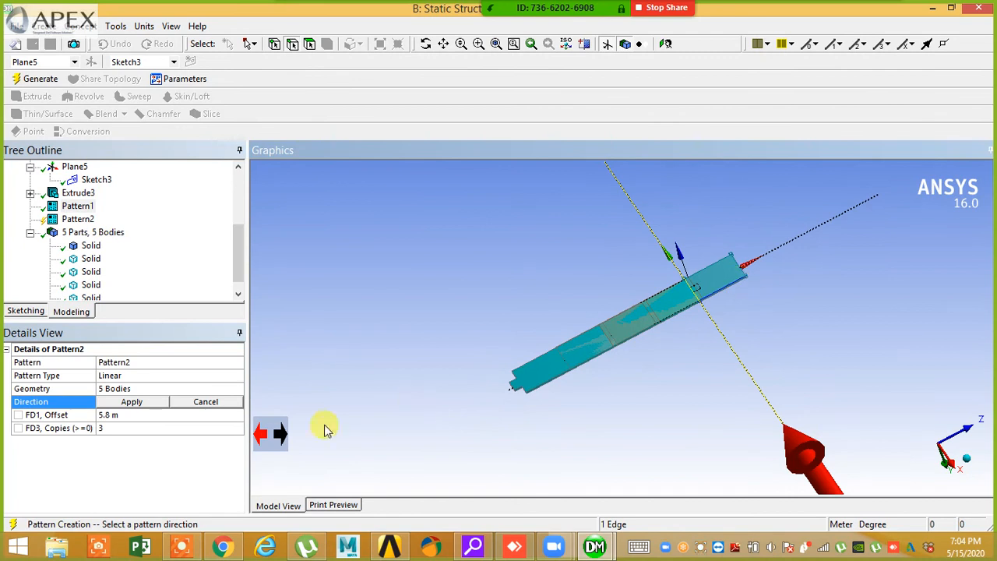
left_click(276, 441)
left_click(275, 438)
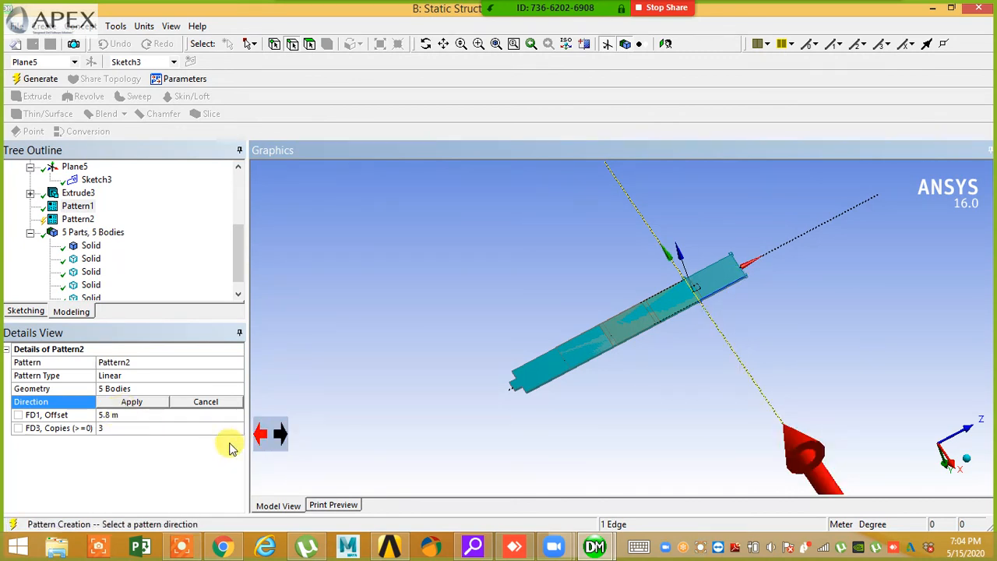
left_click(132, 401)
- Set the second pattern's offset to 4 m, generate it with 3 copies, and inspect the slab grid from another angle
left_click(124, 415)
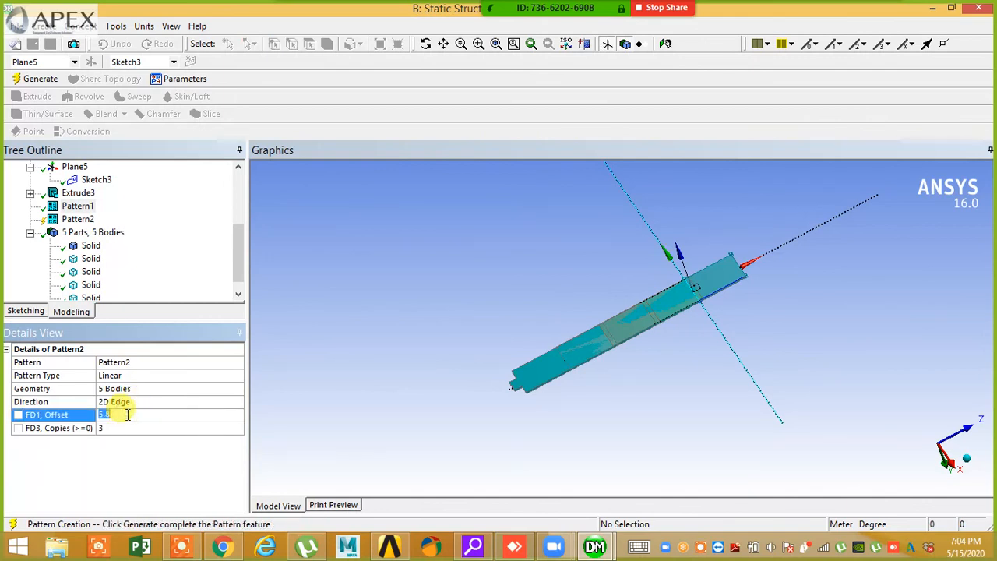
type("4")
key("Return")
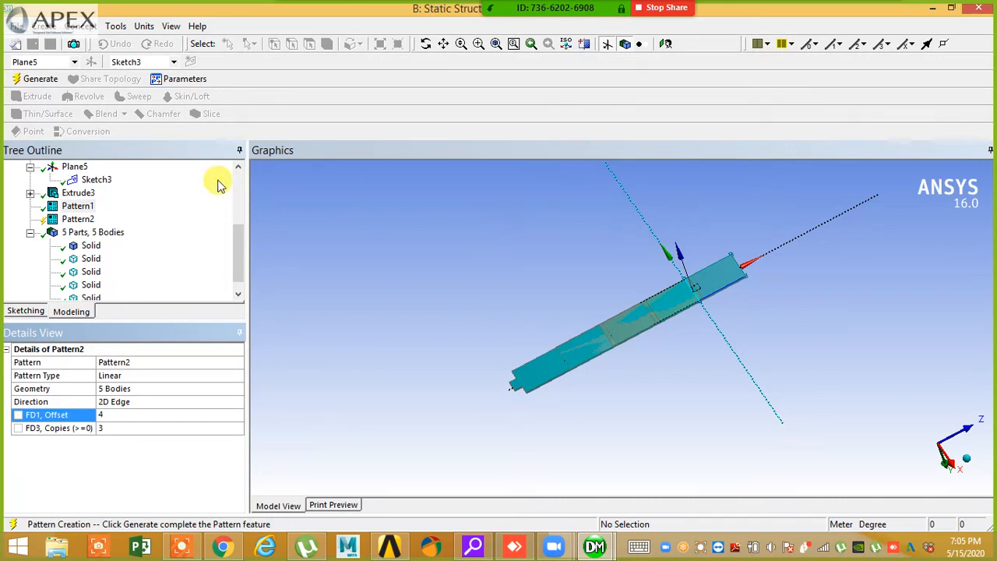
left_click(40, 79)
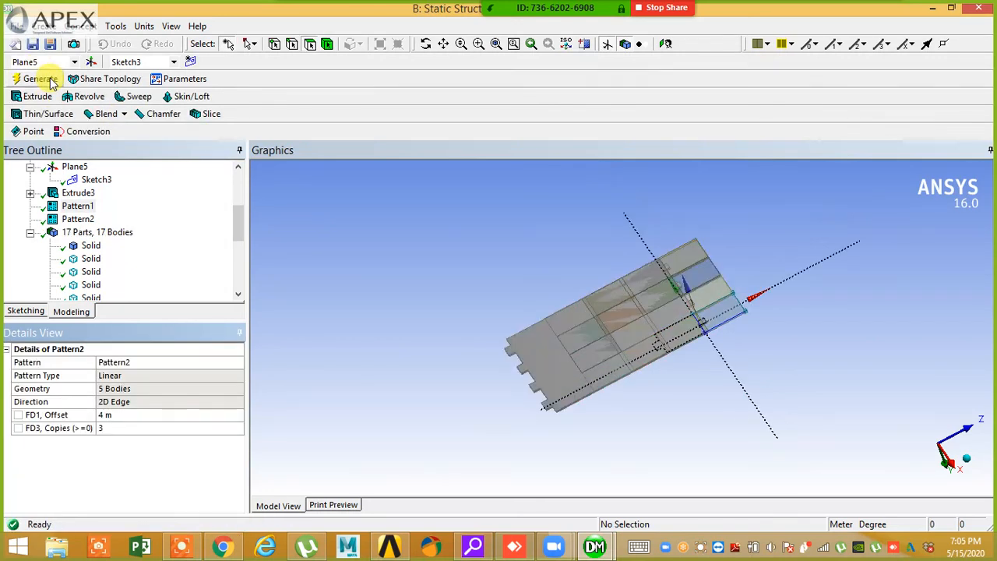
middle_click_drag(557, 432, 819, 401)
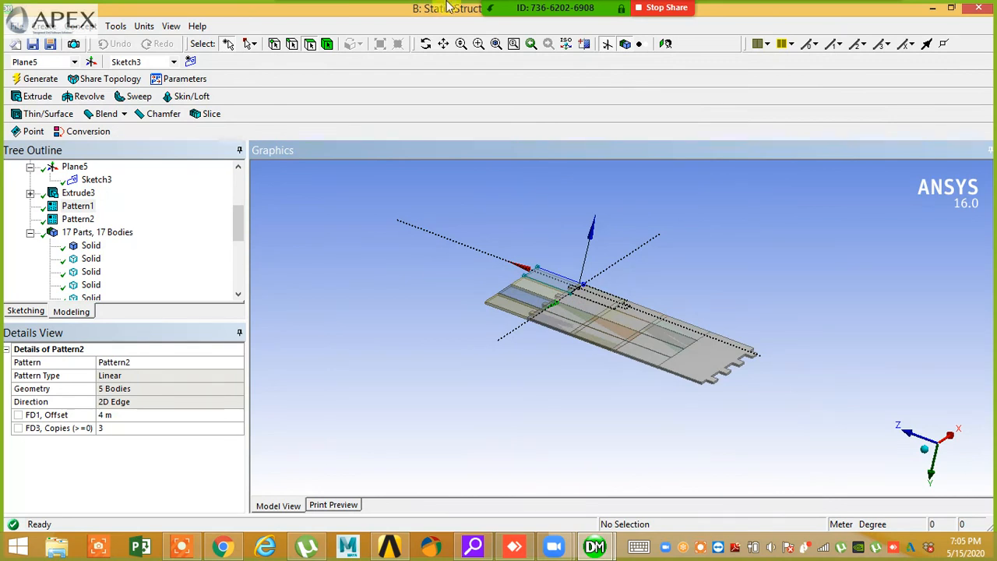
mouse_move(615, 9)
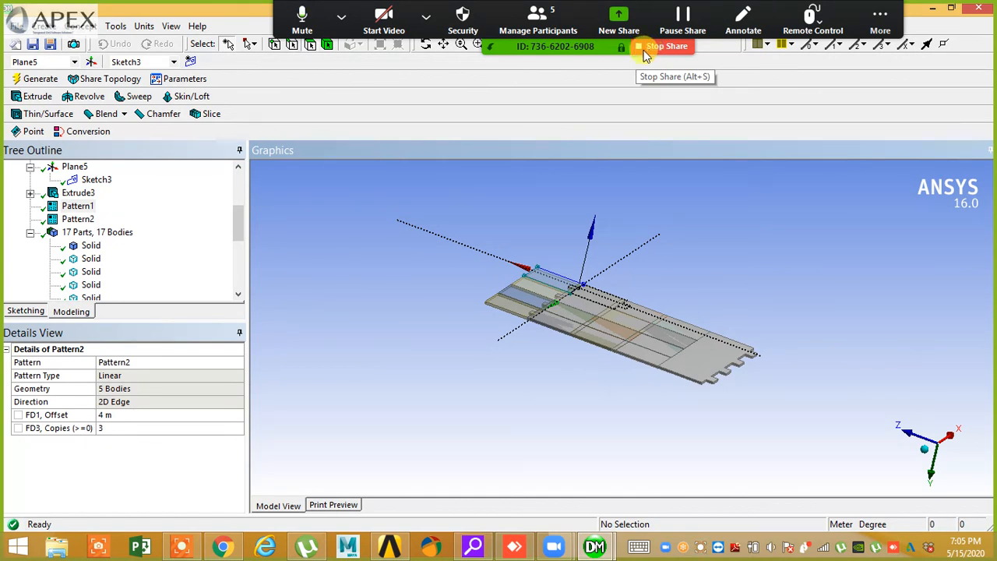
left_click(653, 53)
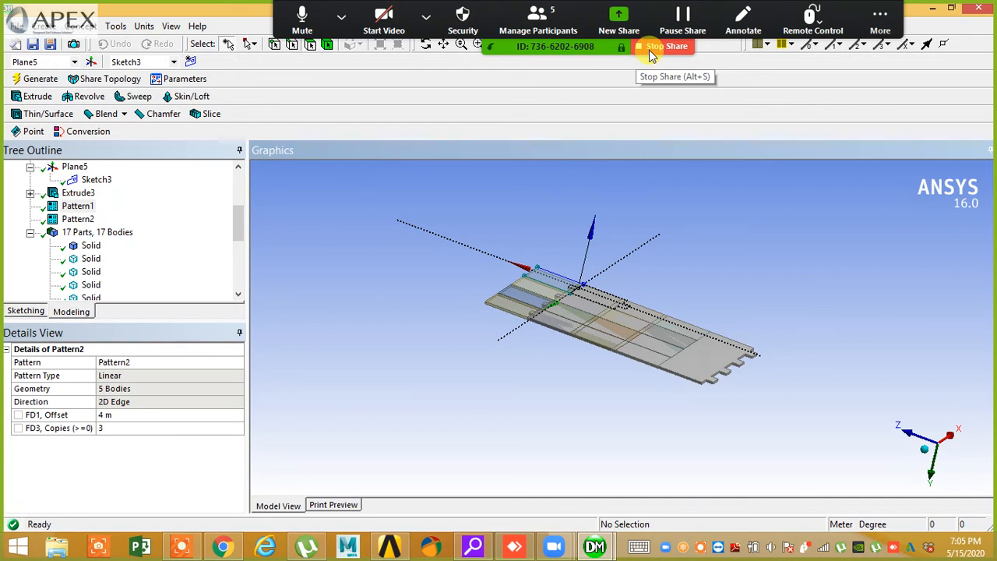